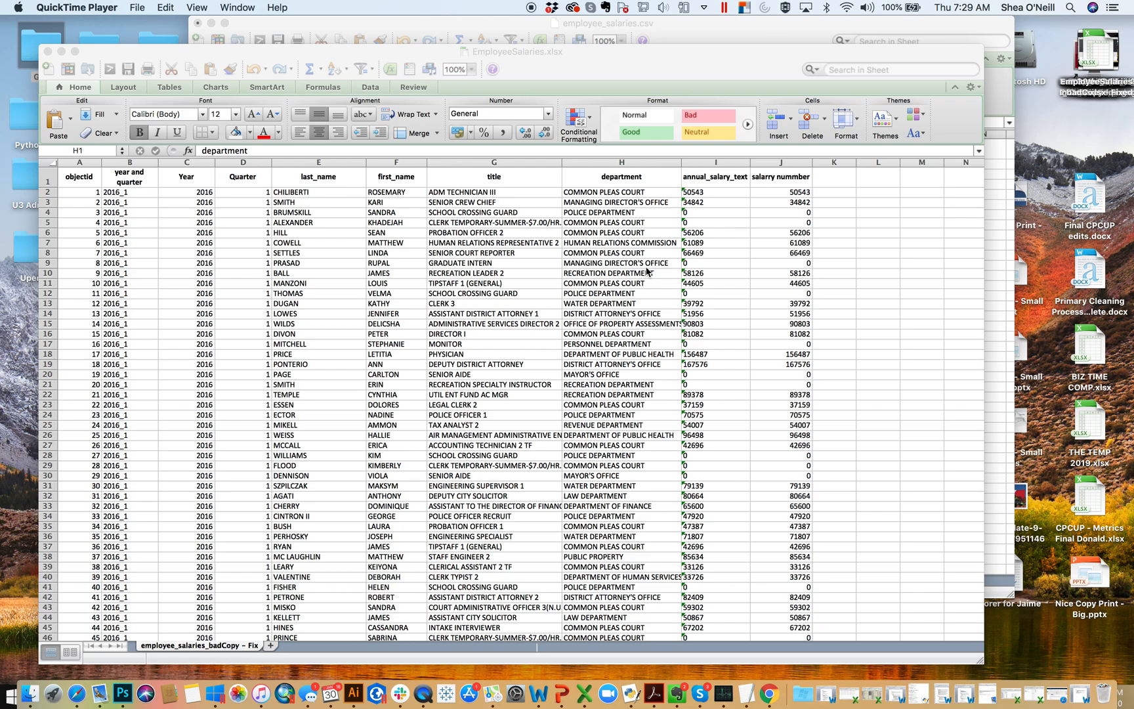
# - Switch to the EmployeeSalaries.xlsx workbook in Excel and reposition its window so the whole sheet is in view
pyautogui.click(600, 283)
pyautogui.moveTo(624, 59); pyautogui.dragTo(666, 84)
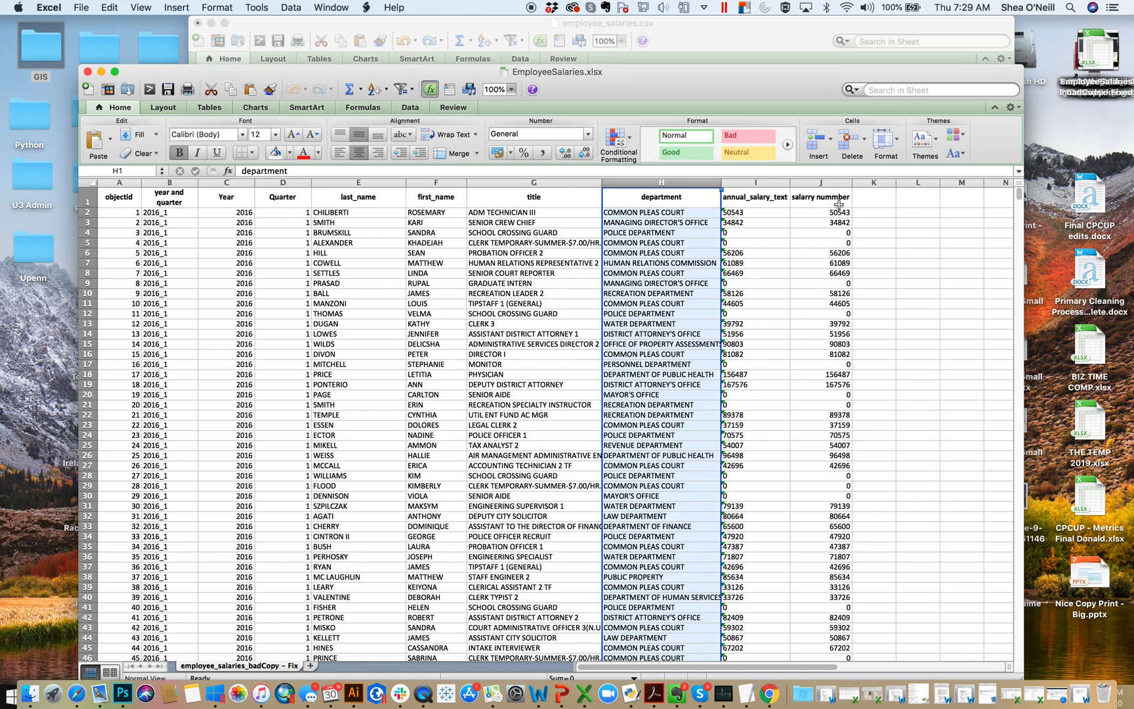
pyautogui.moveTo(691, 89); pyautogui.dragTo(688, 44)
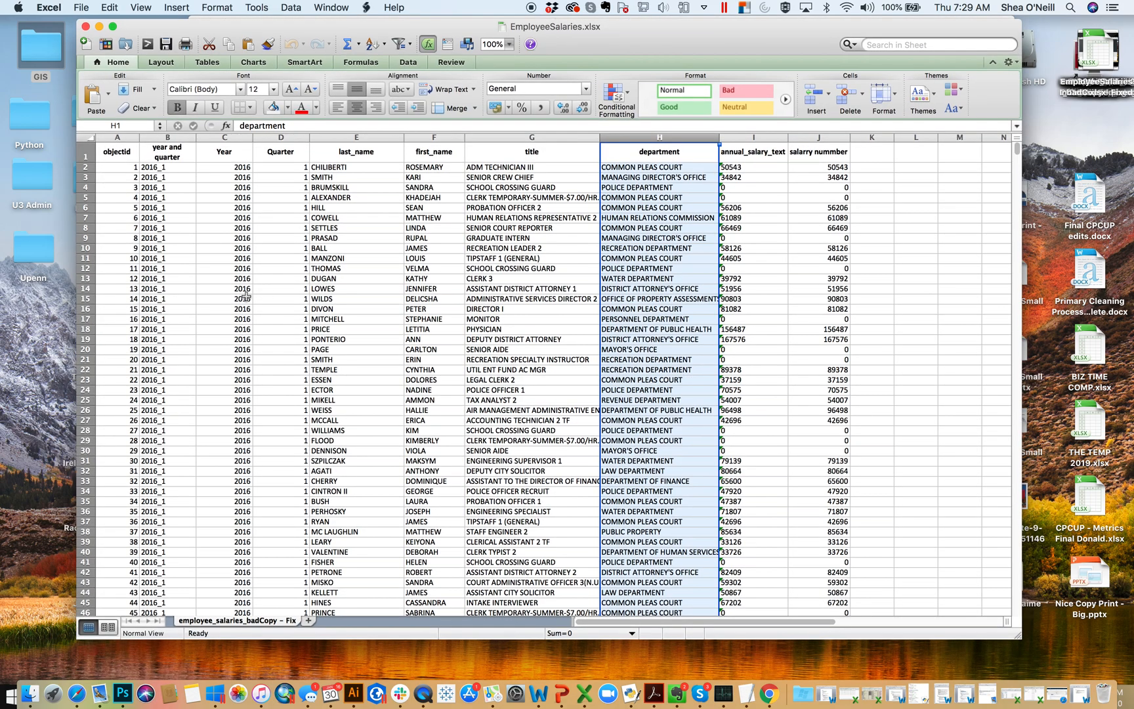
# - Look through the employee salary records far down the sheet and return to the first row
pyautogui.moveTo(1017, 152); pyautogui.dragTo(949, 108)
pyautogui.moveTo(1017, 150); pyautogui.dragTo(1017, 195)
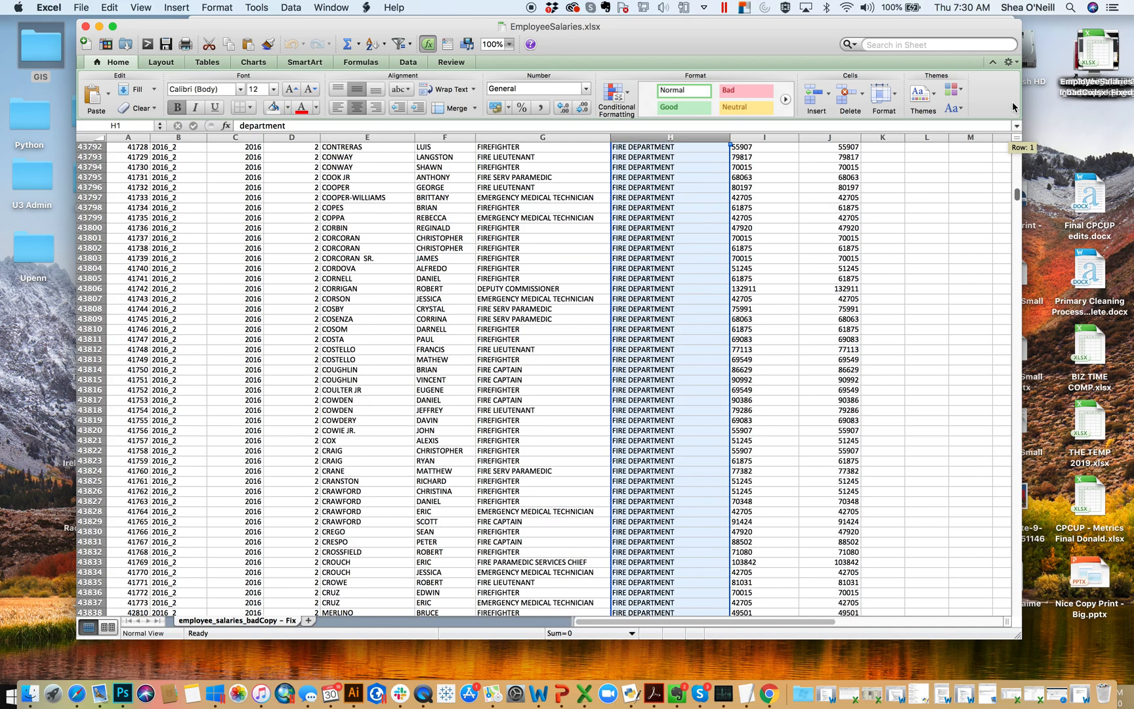
pyautogui.moveTo(1014, 107); pyautogui.dragTo(1014, 107)
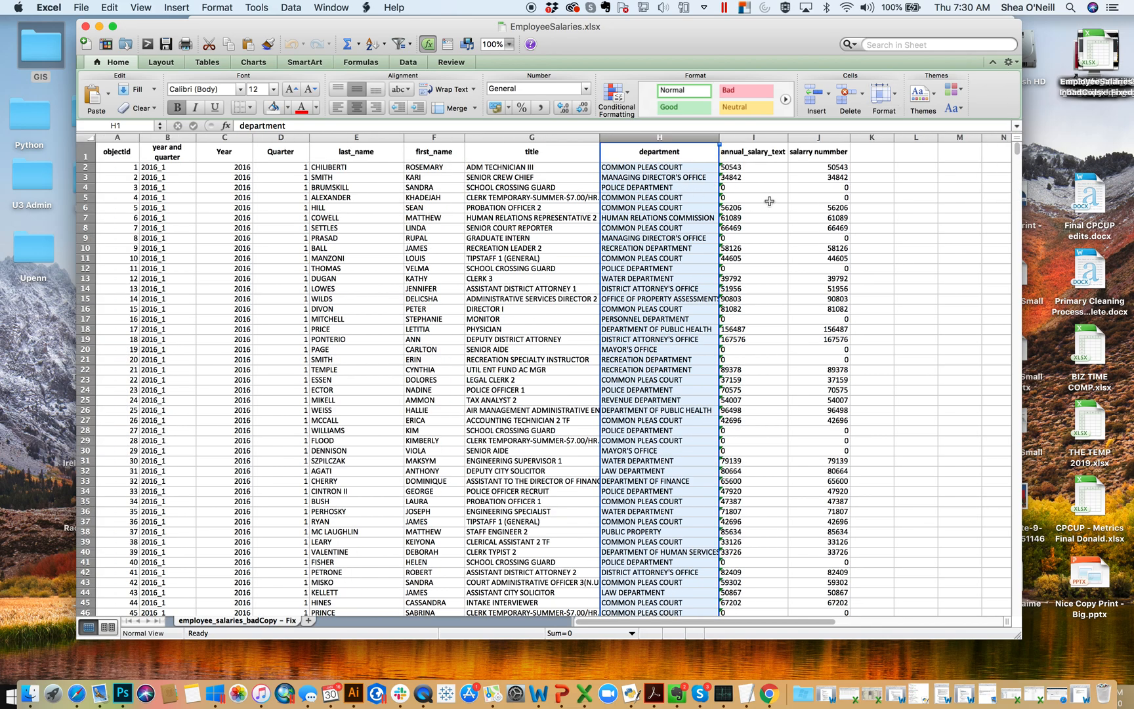
# - Create a PivotTable from columns A through J of the employee salaries sheet, placed in a new worksheet
pyautogui.click(769, 202)
pyautogui.click(813, 138)
pyautogui.moveTo(813, 137); pyautogui.dragTo(113, 139)
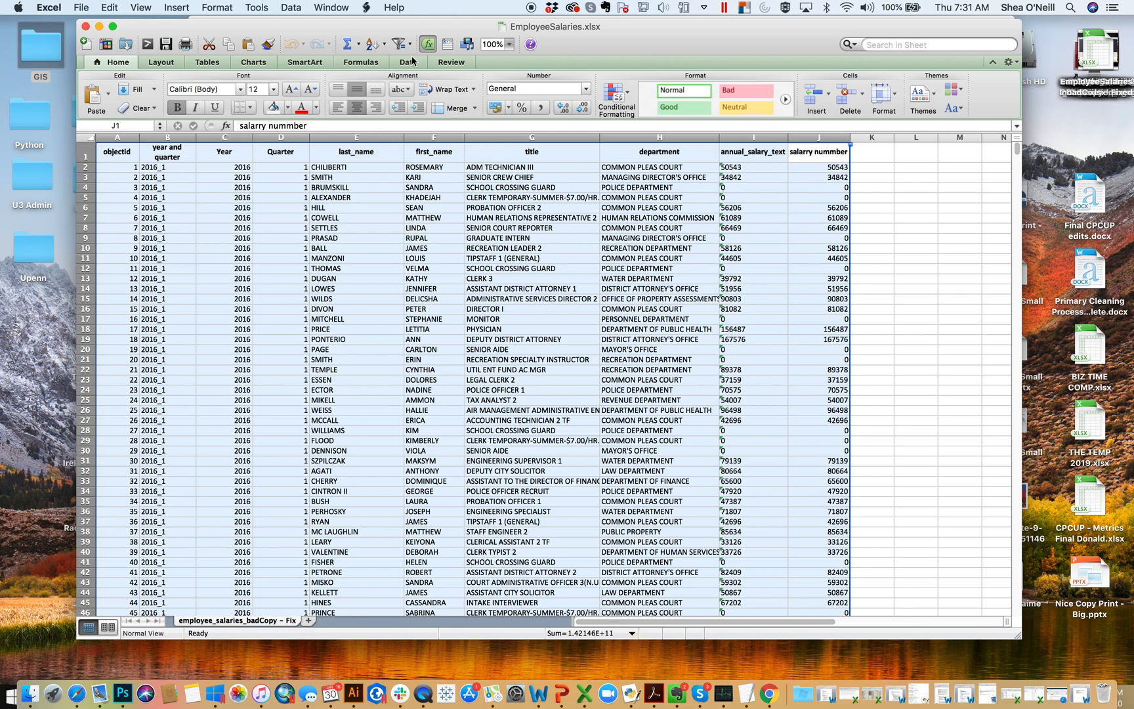
pyautogui.click(290, 7)
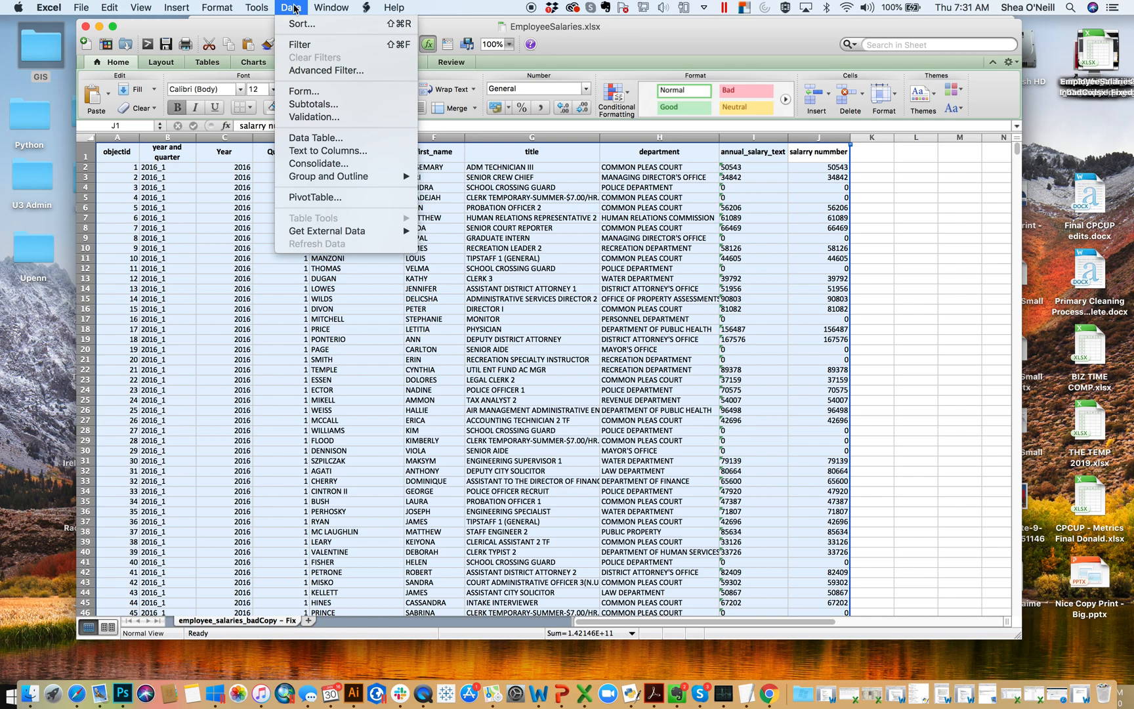
pyautogui.click(322, 198)
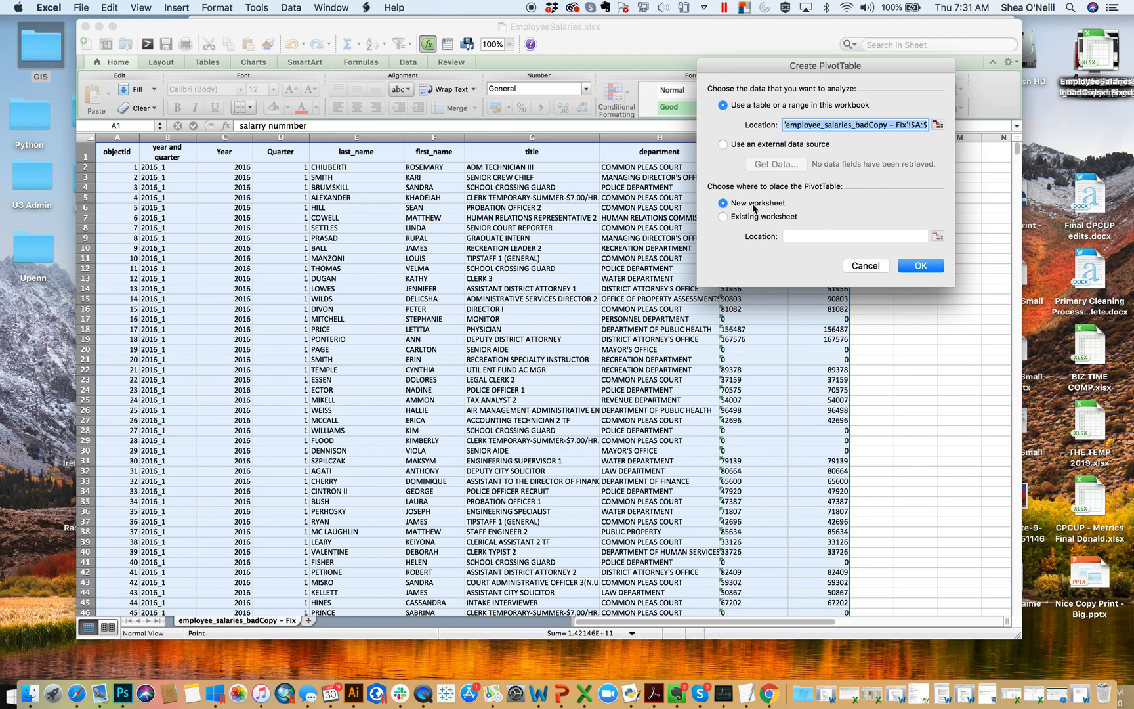
pyautogui.click(927, 271)
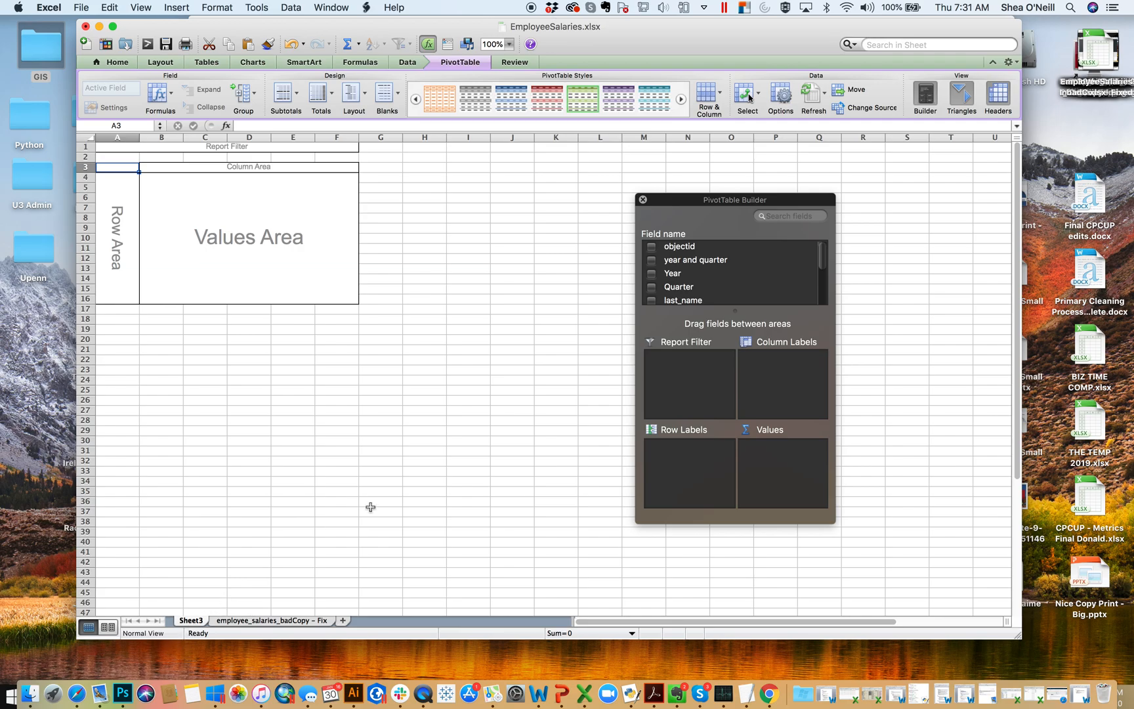
# - Rename the new PivotTable worksheet as Pivot
pyautogui.click(516, 289)
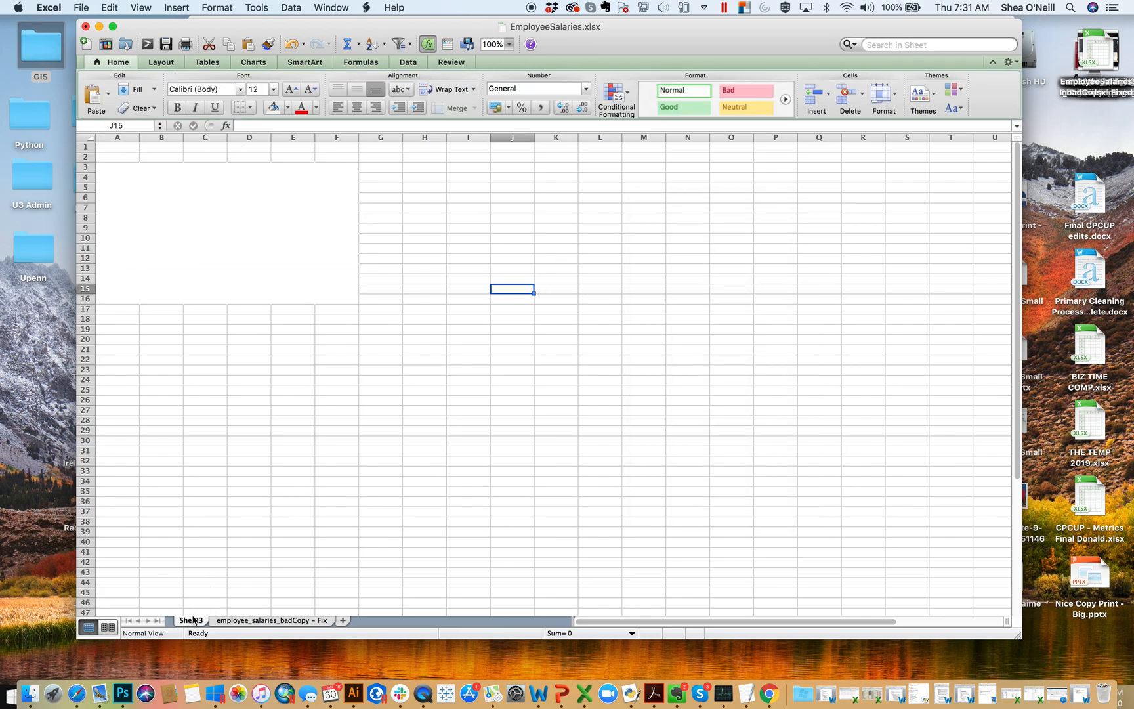
pyautogui.doubleClick(193, 620)
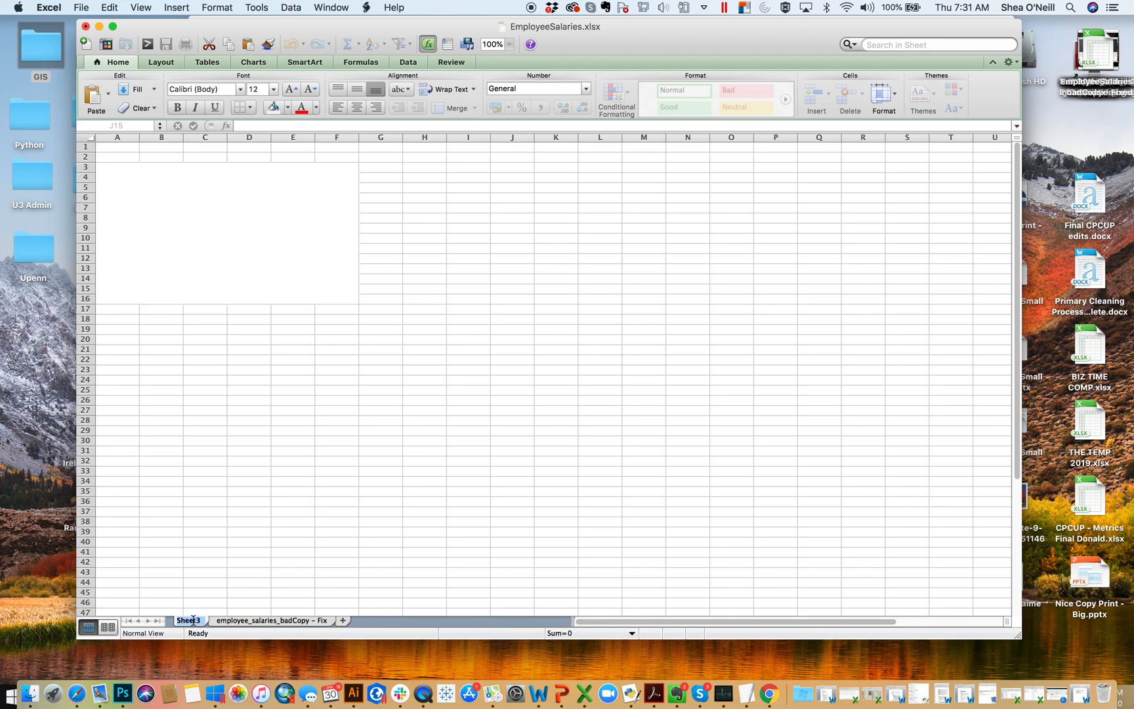
pyautogui.write('Pivot')
pyautogui.click(300, 501)
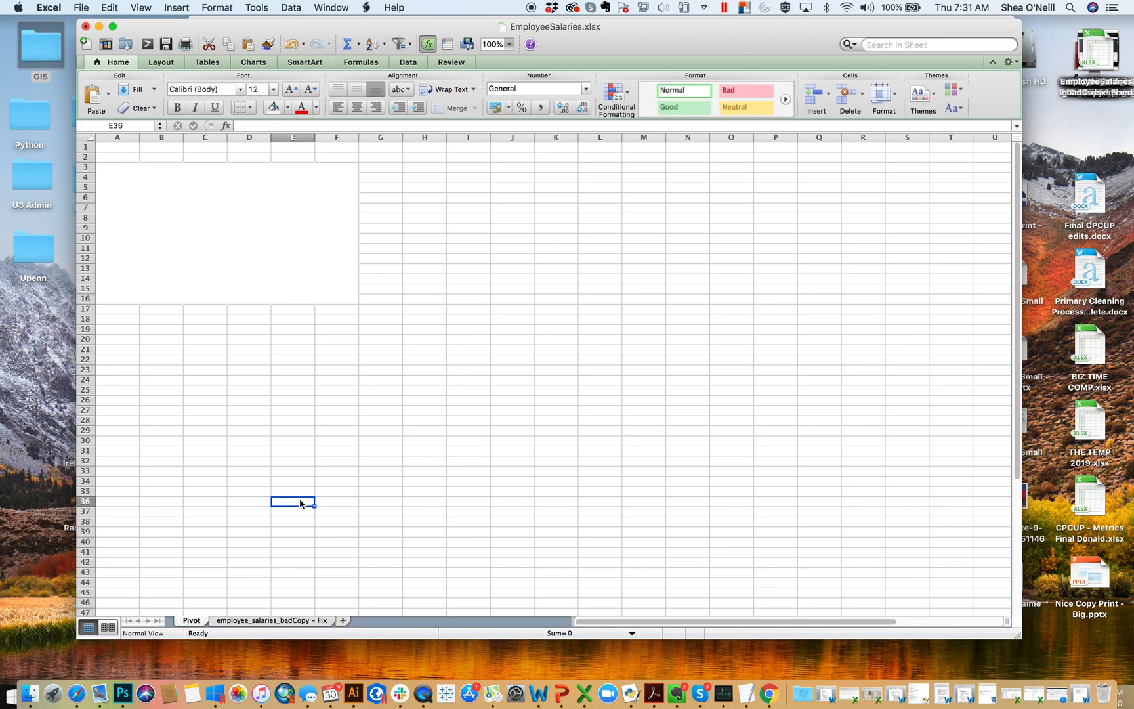
# - Show the PivotTable Builder and PivotTable tools for the empty layout, and enlarge the builder to list more fields
pyautogui.click(283, 240)
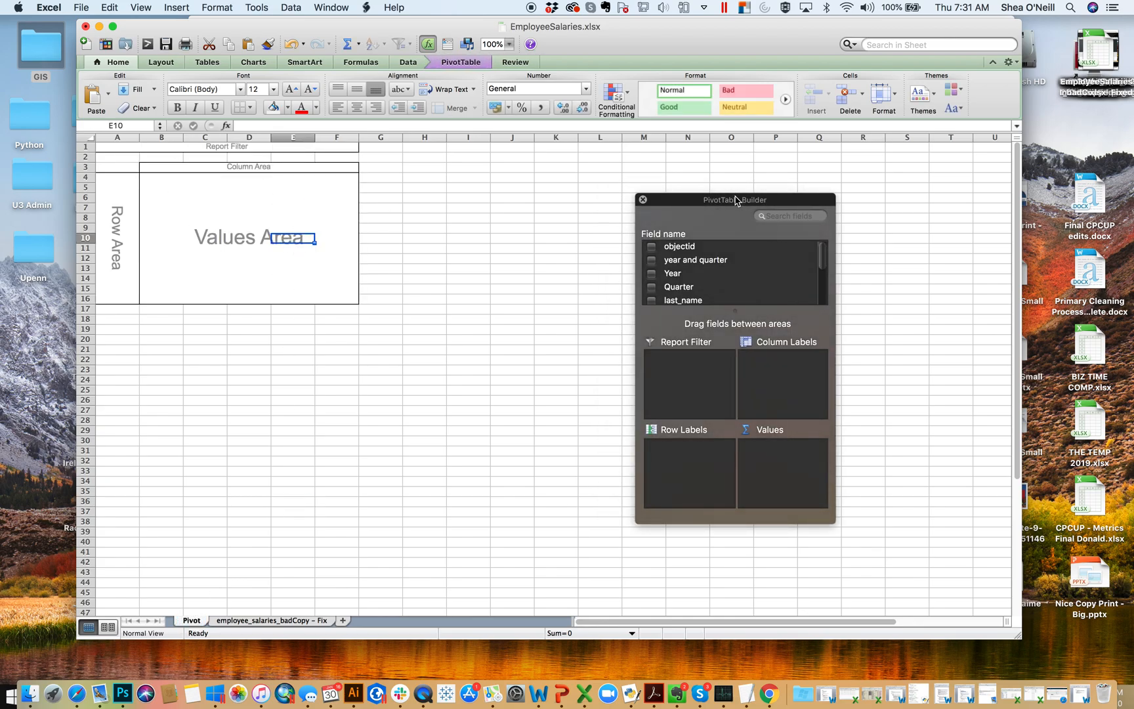
pyautogui.moveTo(835, 520); pyautogui.dragTo(906, 558)
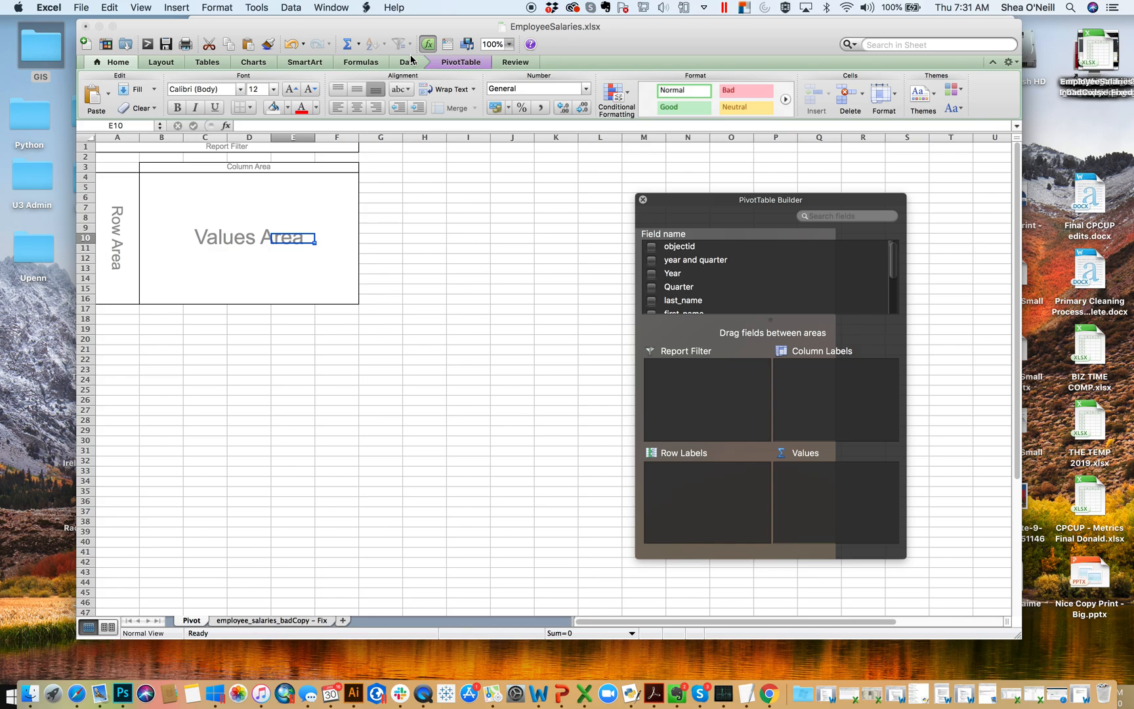
pyautogui.click(452, 66)
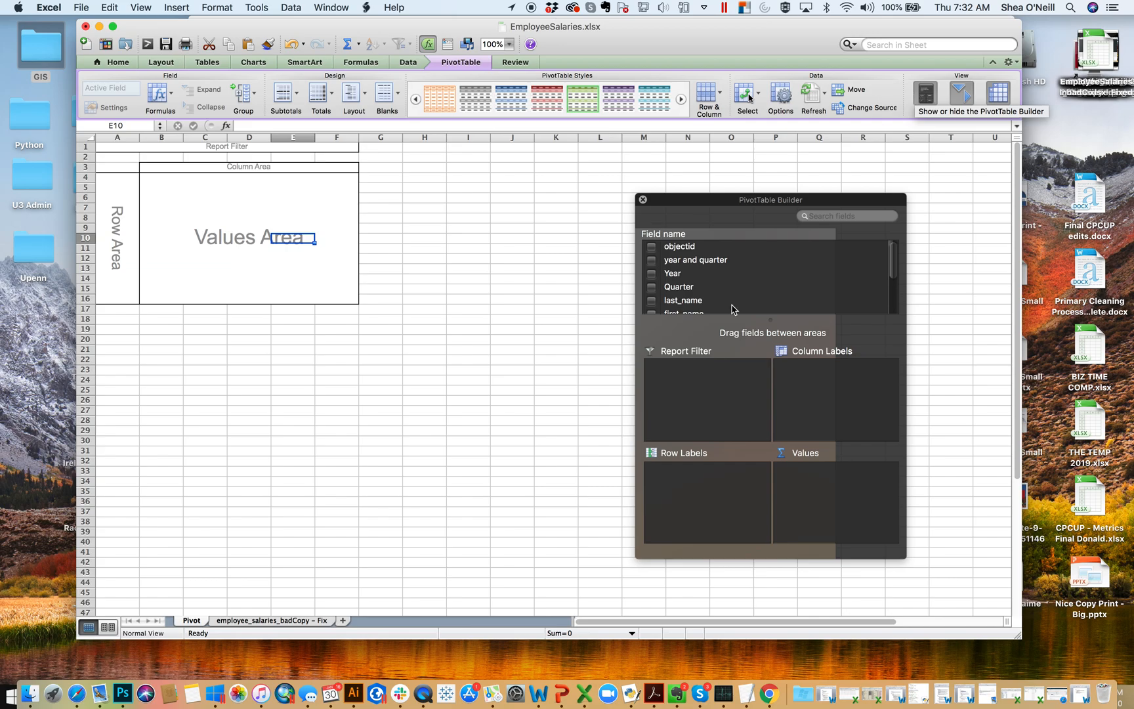
pyautogui.moveTo(736, 194); pyautogui.dragTo(736, 95)
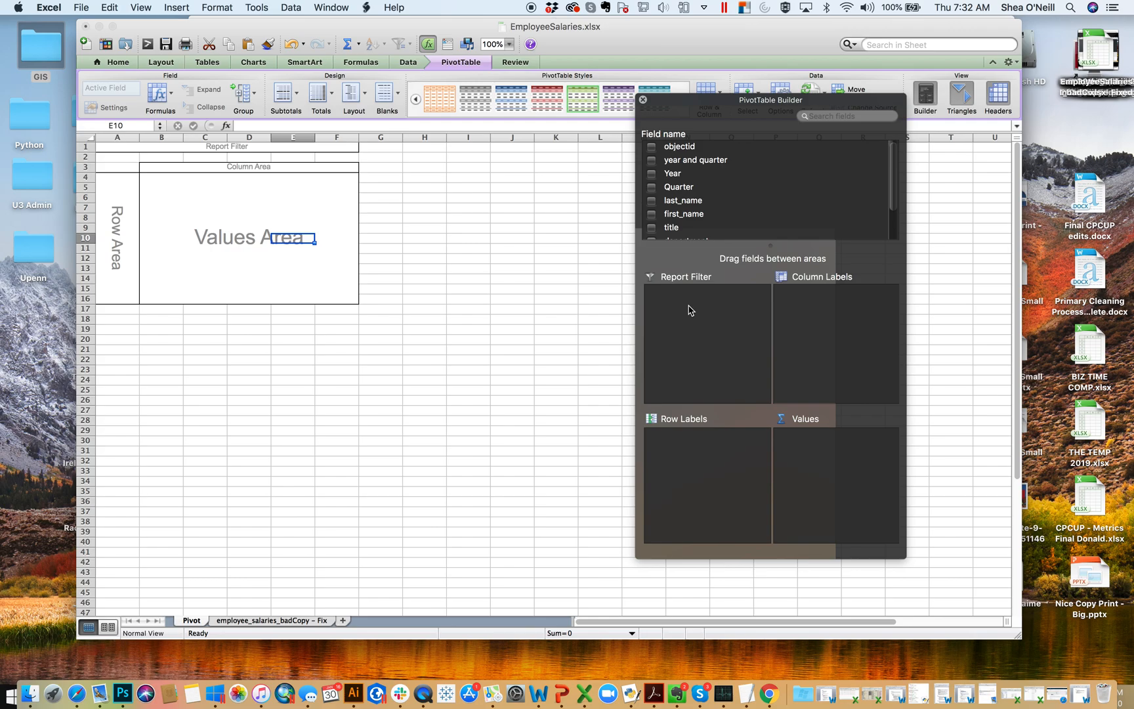
# - Compare the column headings of the source data sheet with the empty layout on the Pivot sheet
pyautogui.click(296, 624)
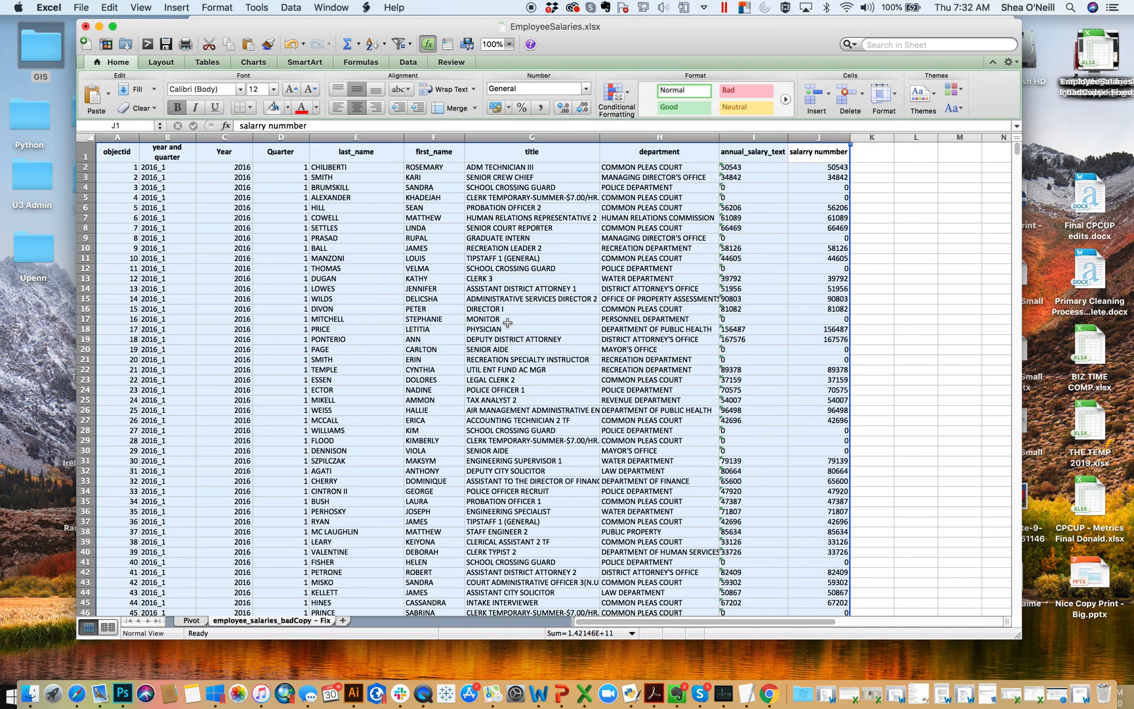
pyautogui.click(192, 621)
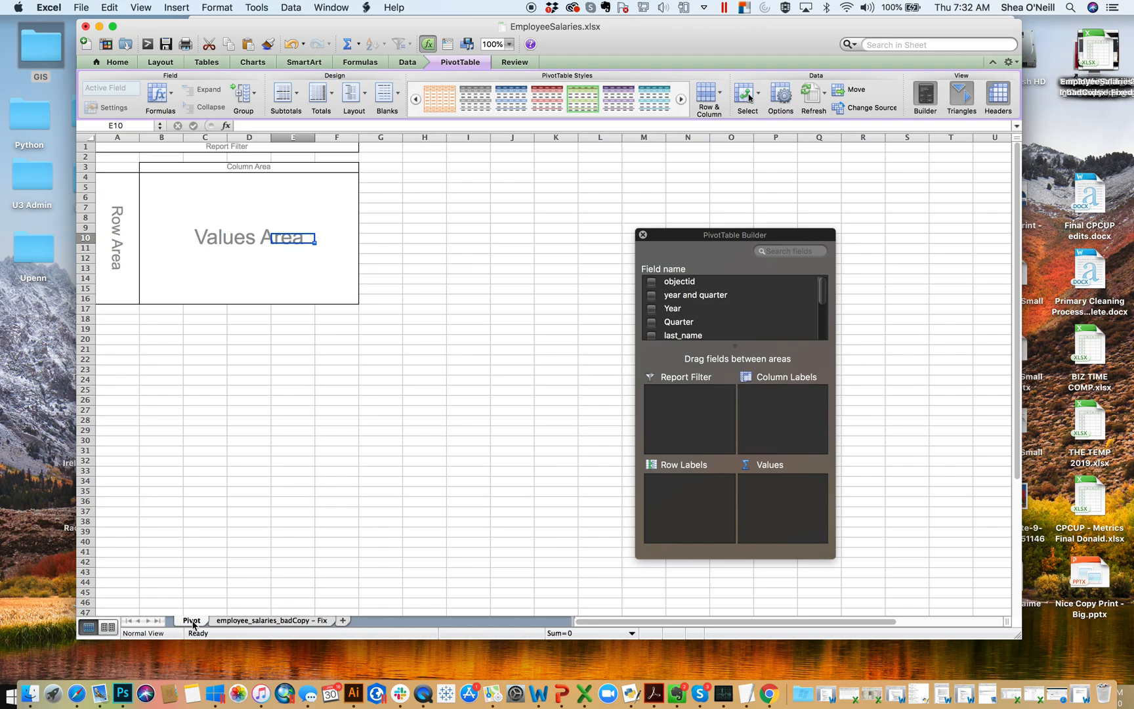
pyautogui.click(703, 504)
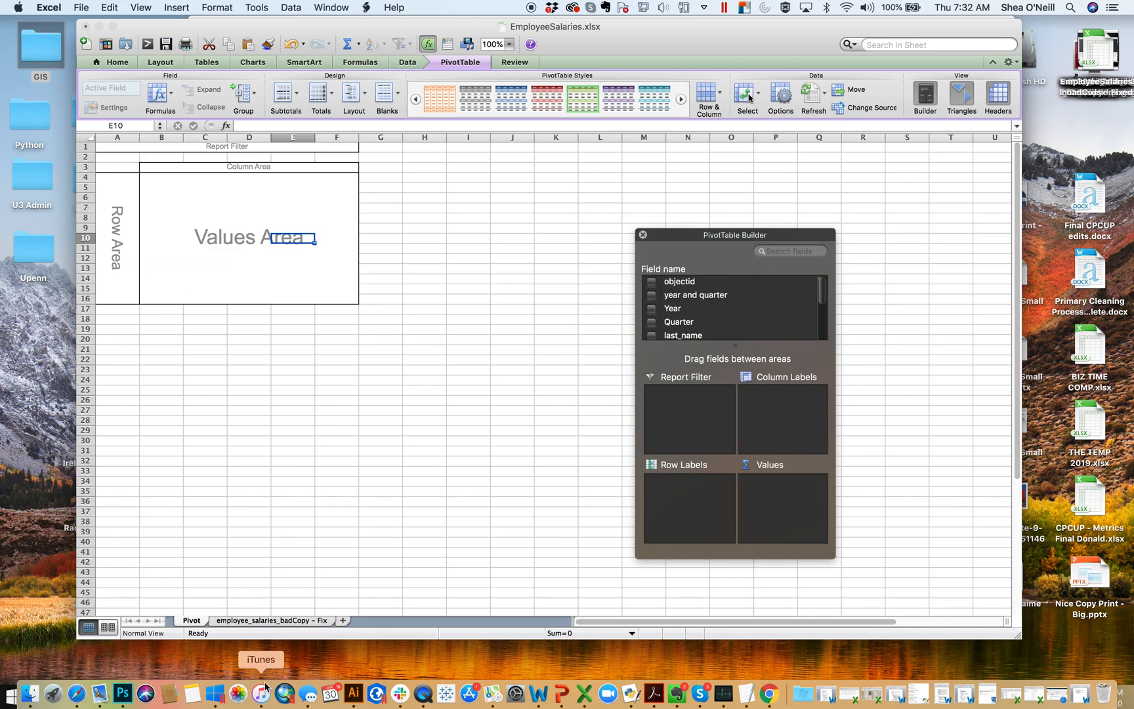
pyautogui.click(286, 626)
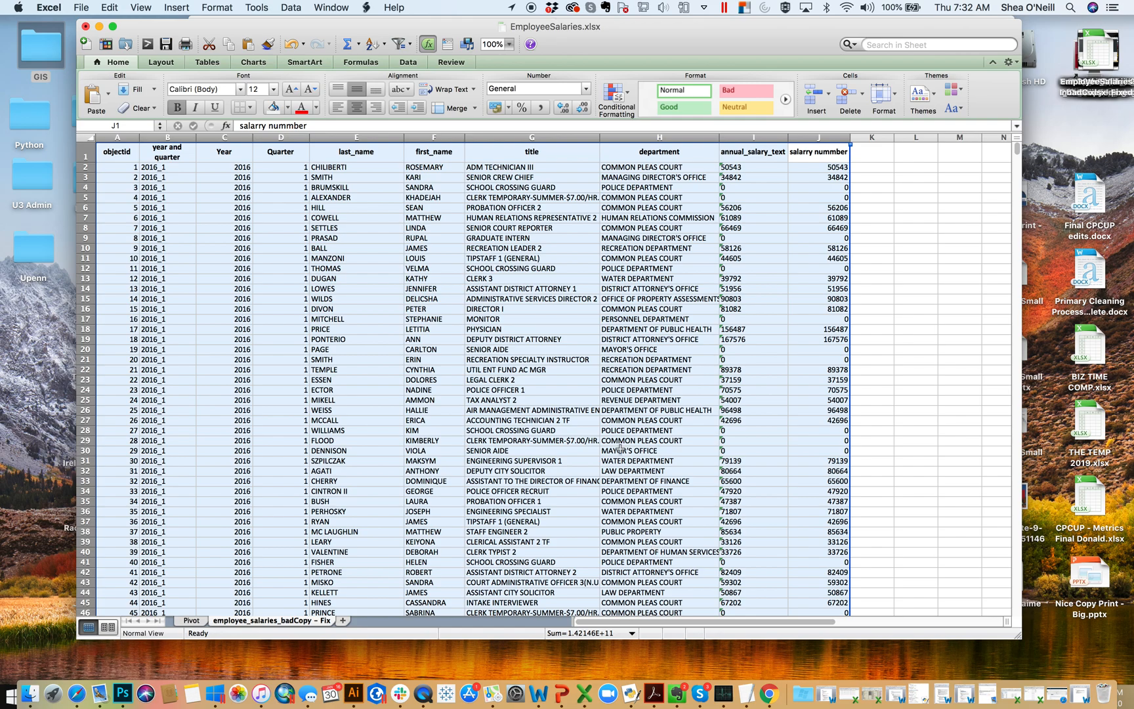
pyautogui.click(191, 620)
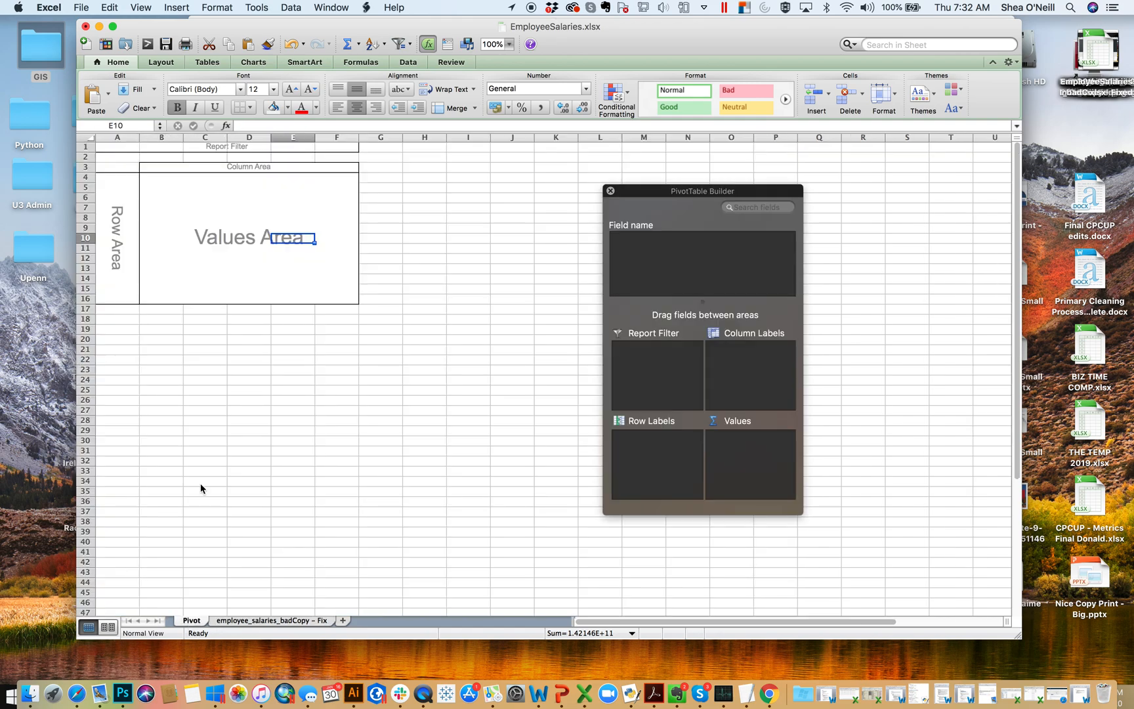
# - Add the department field to the PivotTable's row labels and review the resulting list of departments
pyautogui.scroll(-5, 683, 318)
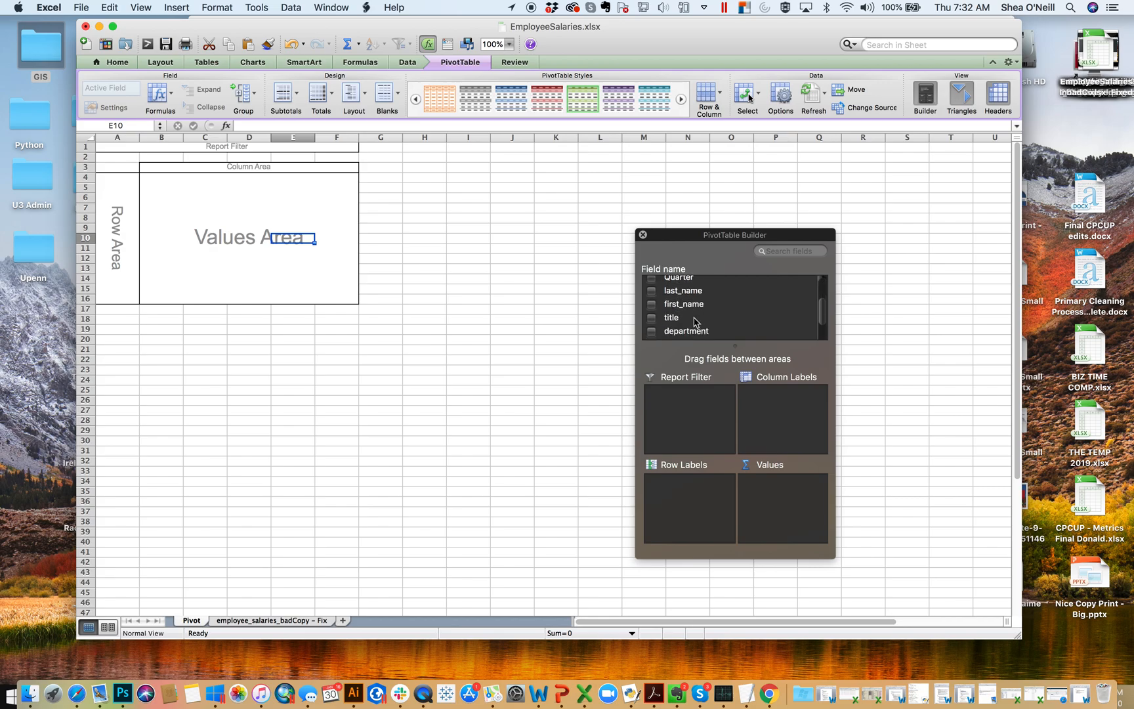
pyautogui.moveTo(686, 306); pyautogui.dragTo(696, 517)
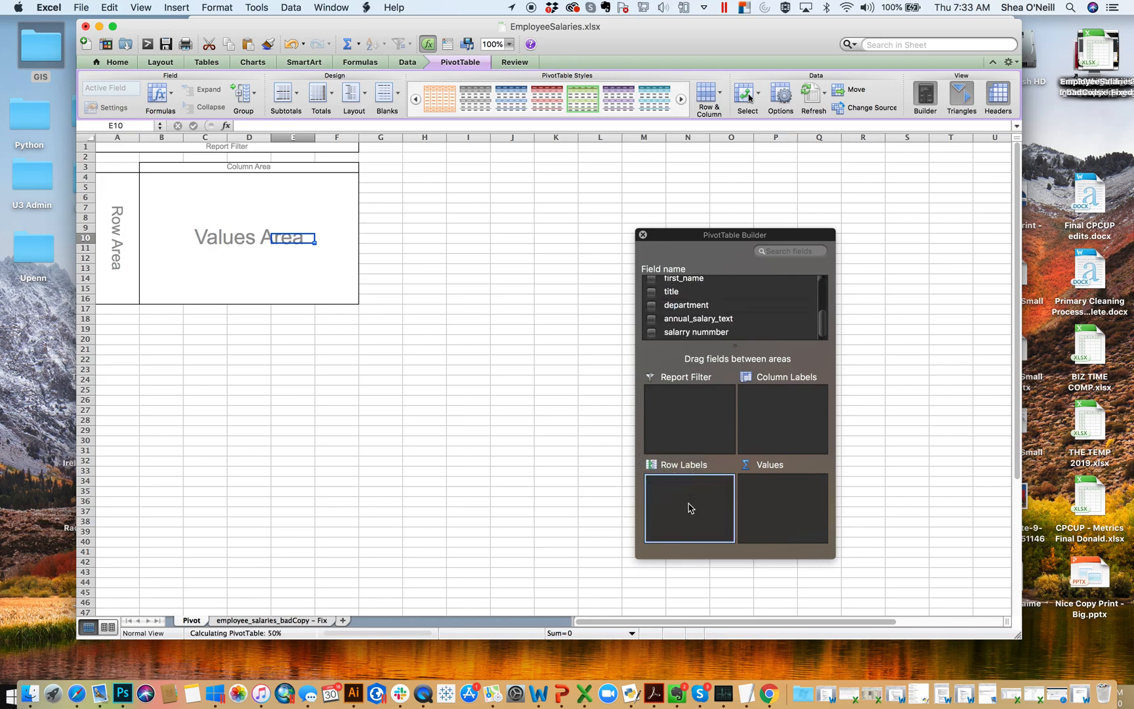
pyautogui.scroll(-10, 200, 415)
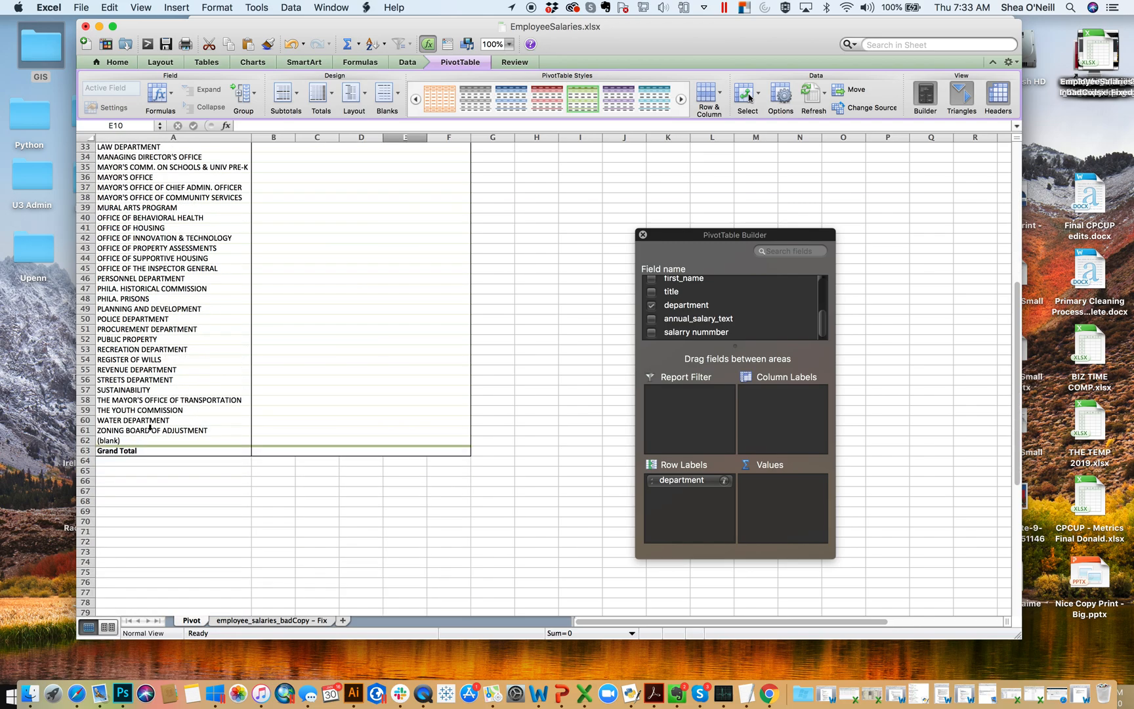
pyautogui.scroll(10, 150, 422)
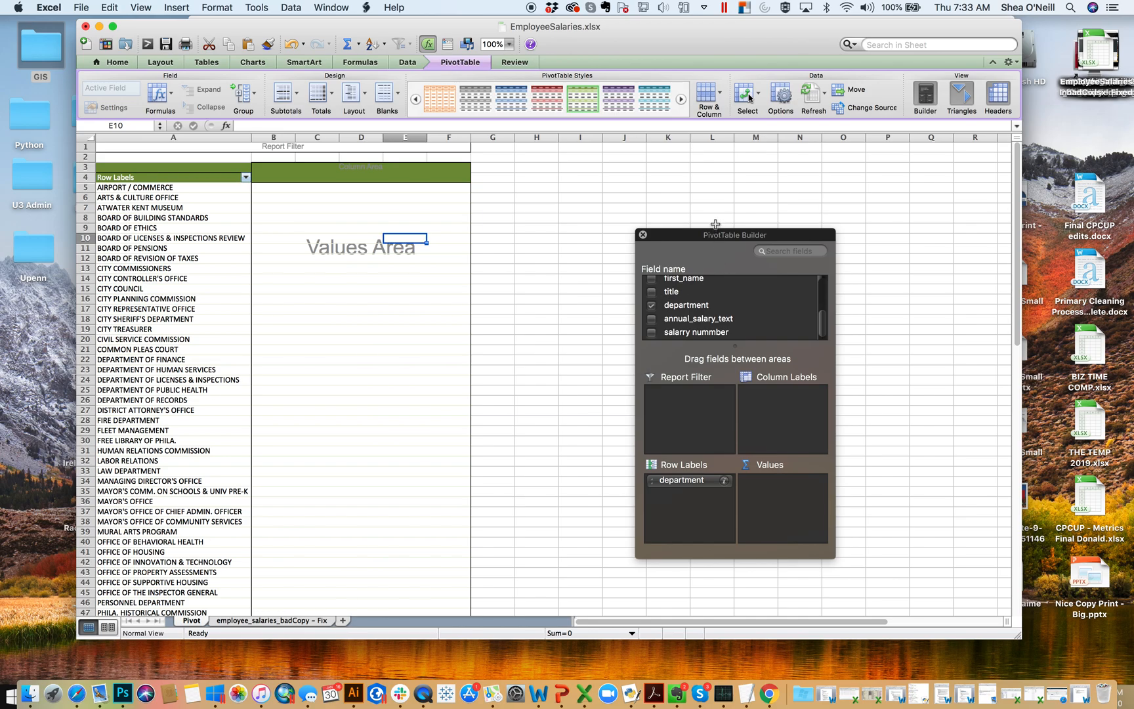
# - Enlarge the PivotTable Builder, add the objectid field to the PivotTable's values, and summarize it by Count
pyautogui.moveTo(712, 229); pyautogui.dragTo(705, 105)
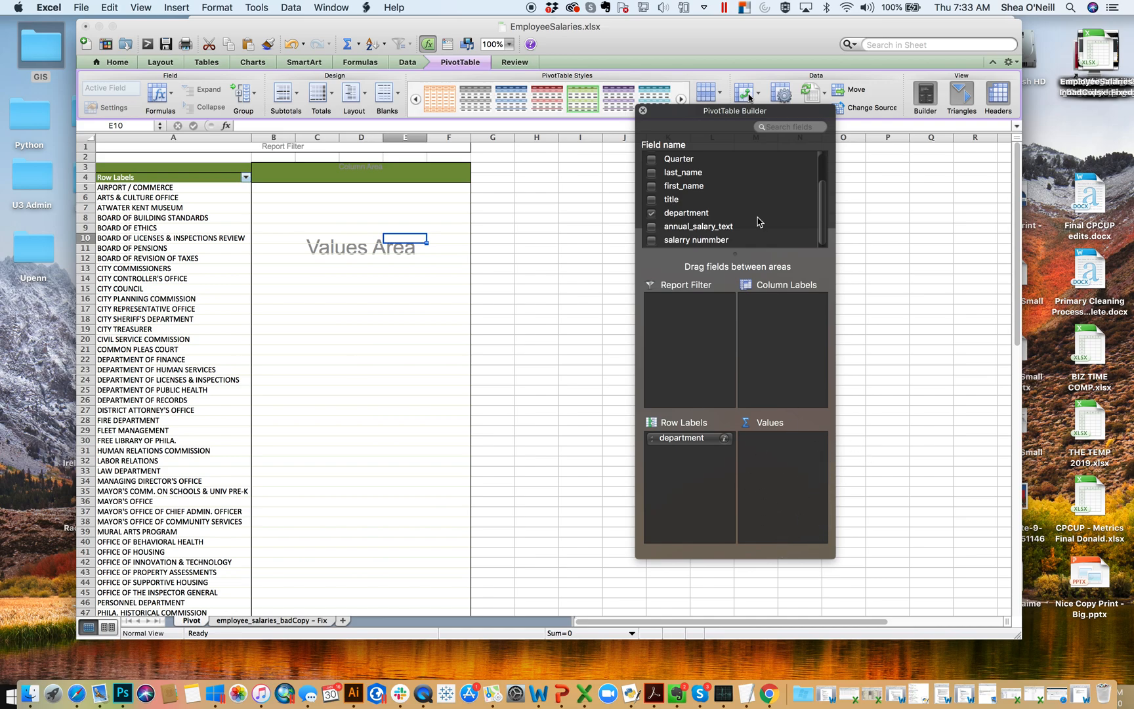
pyautogui.scroll(3, 722, 185)
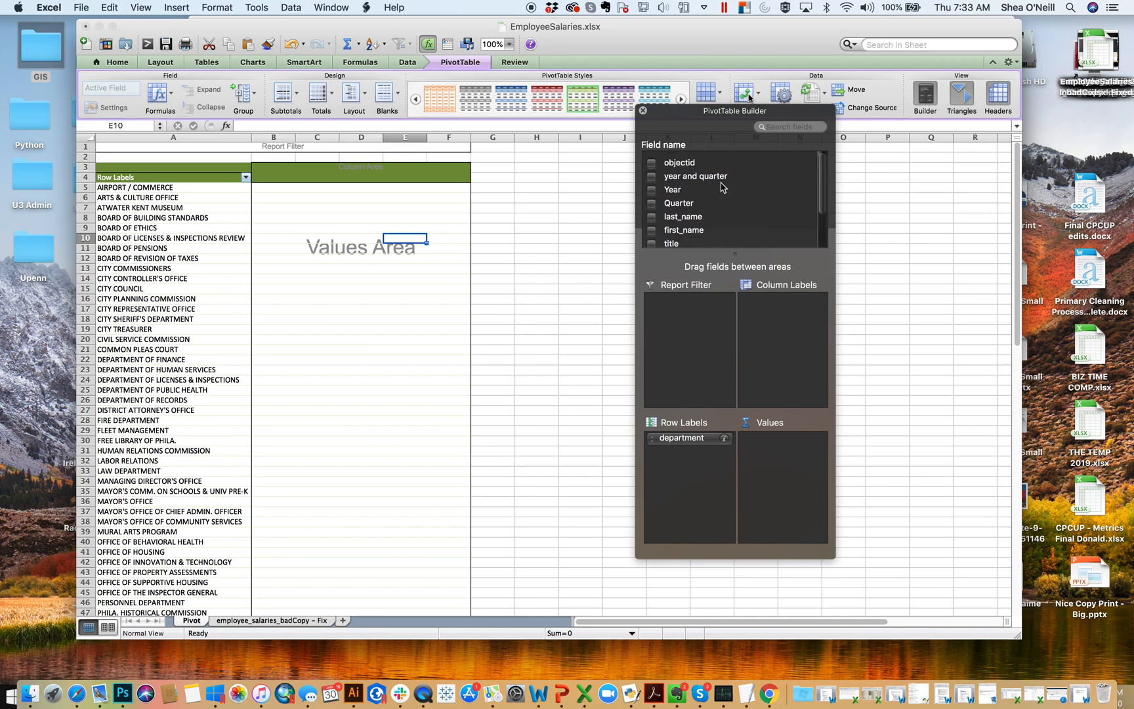
pyautogui.moveTo(685, 159); pyautogui.dragTo(947, 478)
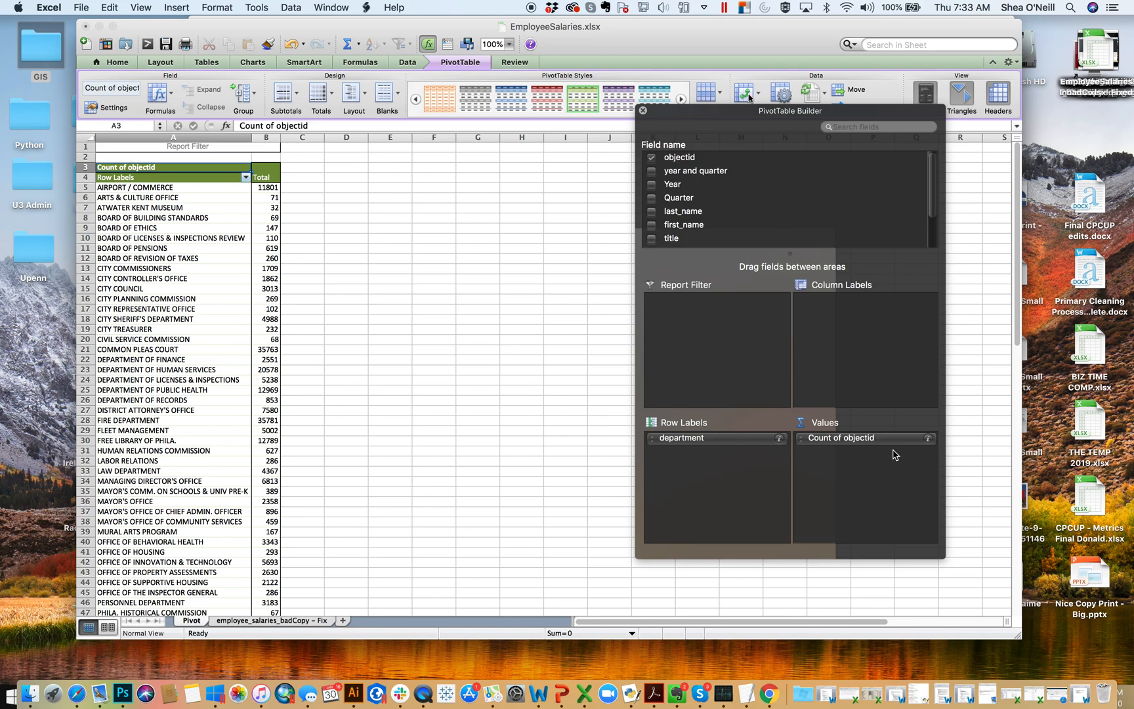
pyautogui.click(929, 438)
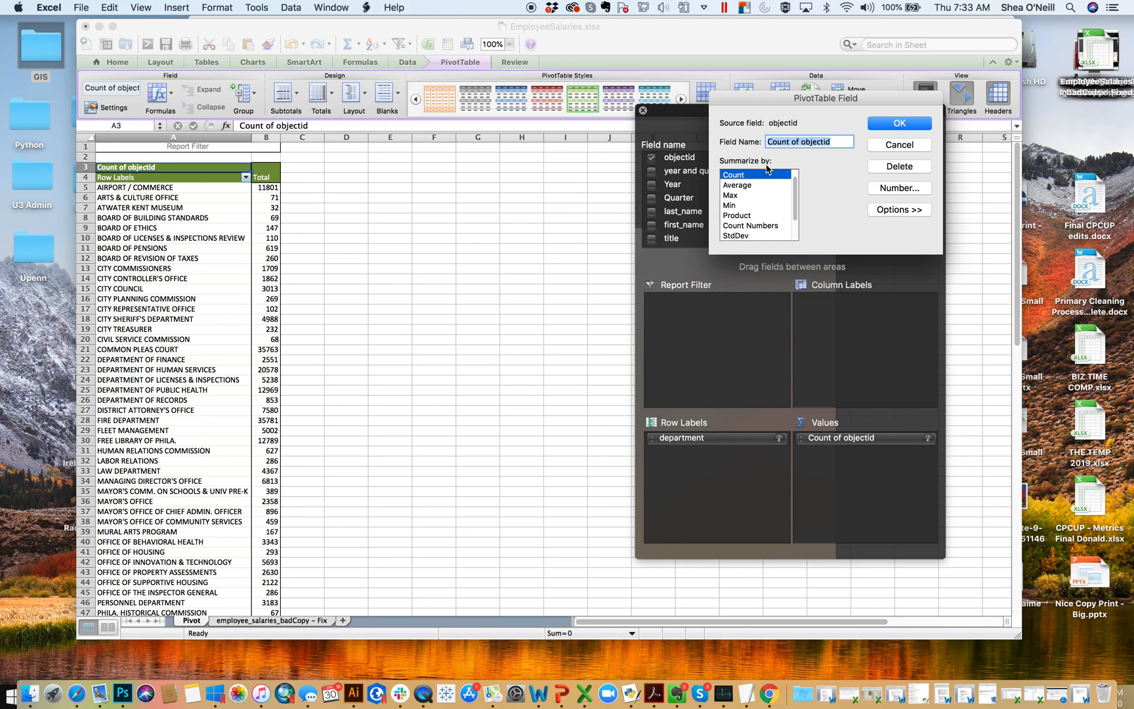
pyautogui.scroll(1, 767, 177)
pyautogui.click(741, 184)
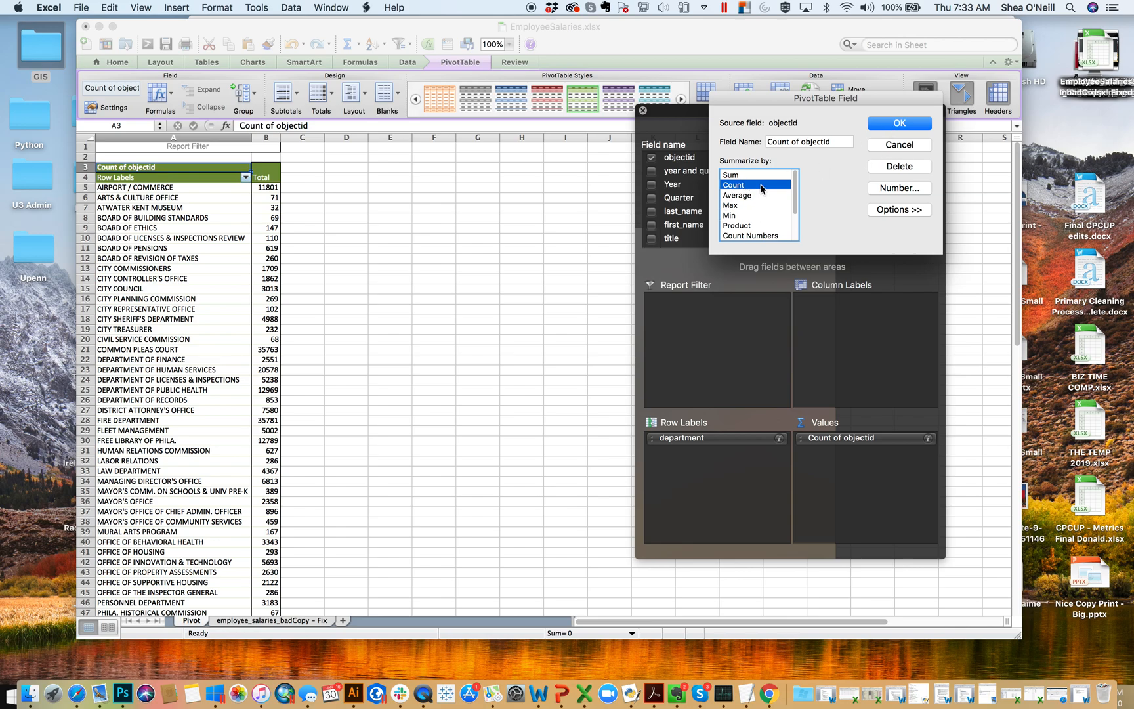
pyautogui.click(894, 126)
# - Add the Year field to the PivotTable as a report filter
pyautogui.click(303, 208)
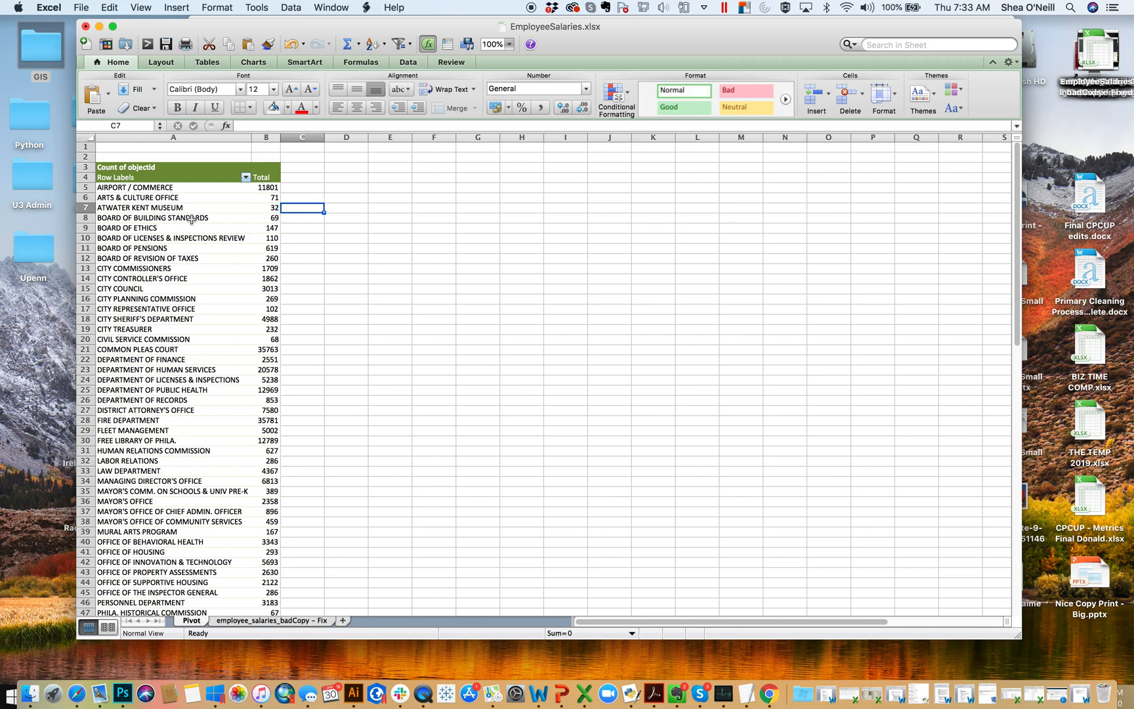
pyautogui.click(265, 218)
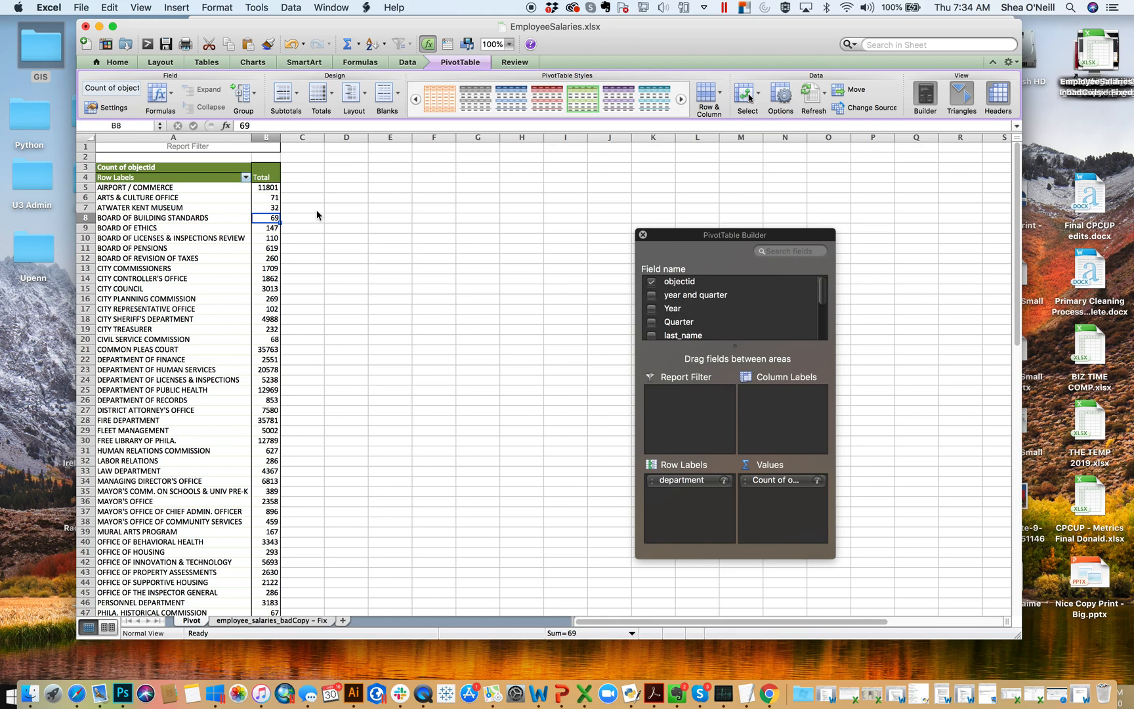
pyautogui.click(680, 317)
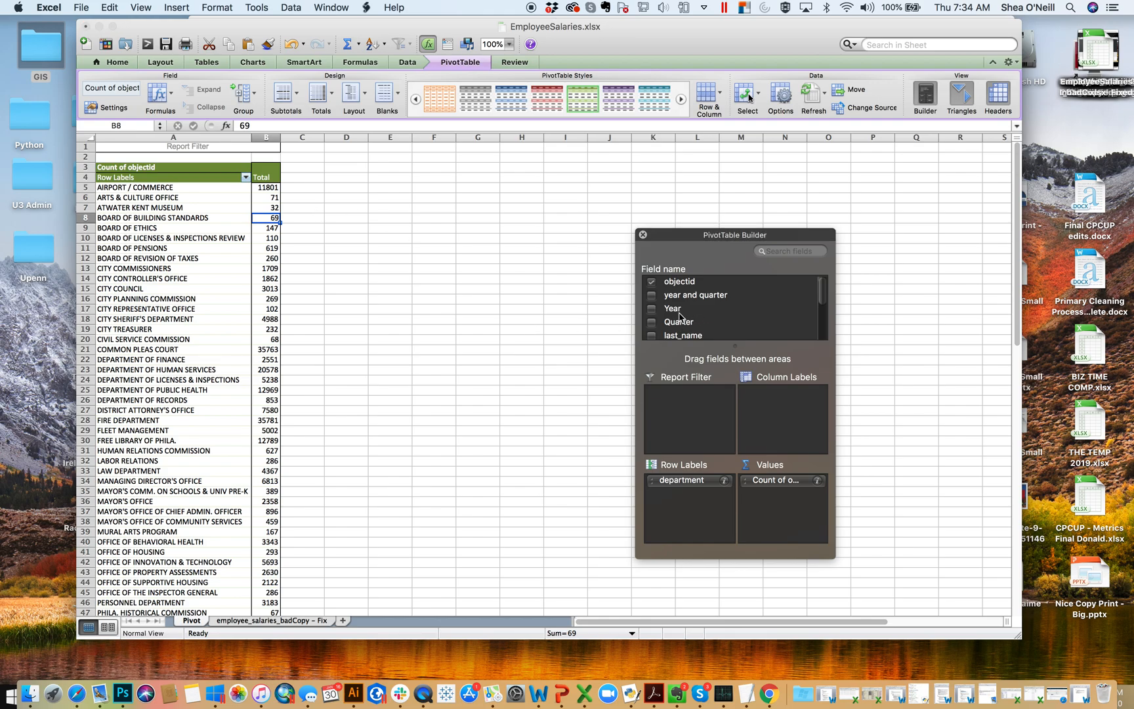
pyautogui.moveTo(680, 317); pyautogui.dragTo(666, 400)
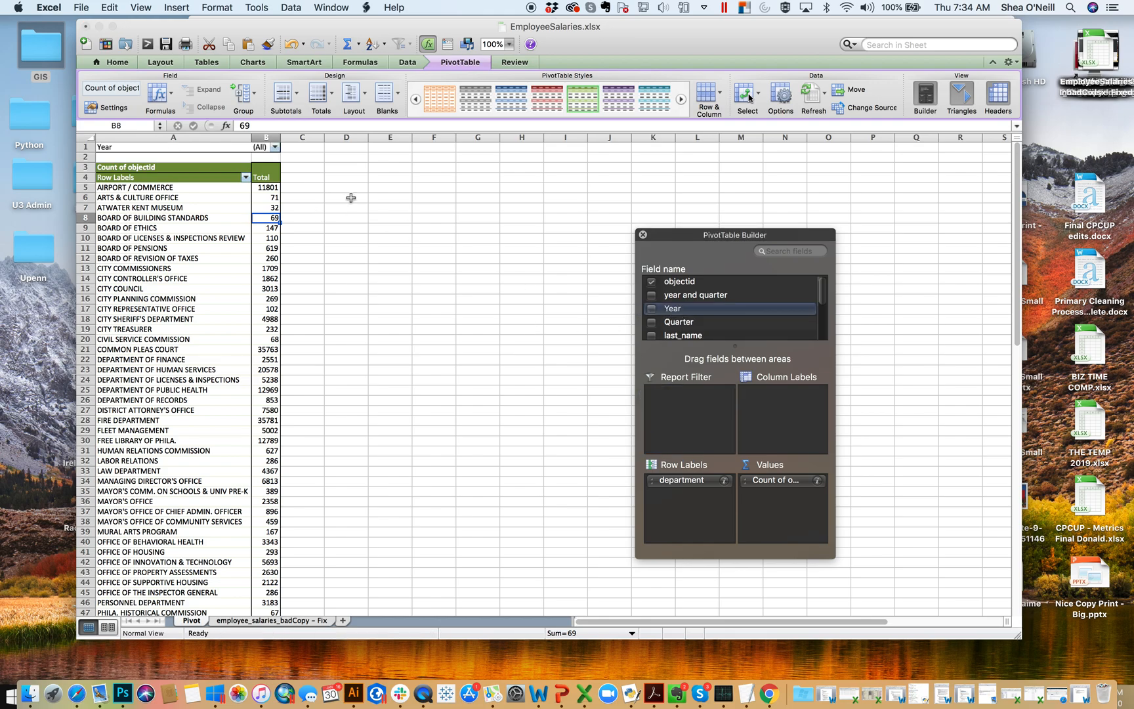
# - Try the Year report filter with 2016, 2017 and 2018 excluded in different combinations, and reselect all years
pyautogui.click(275, 147)
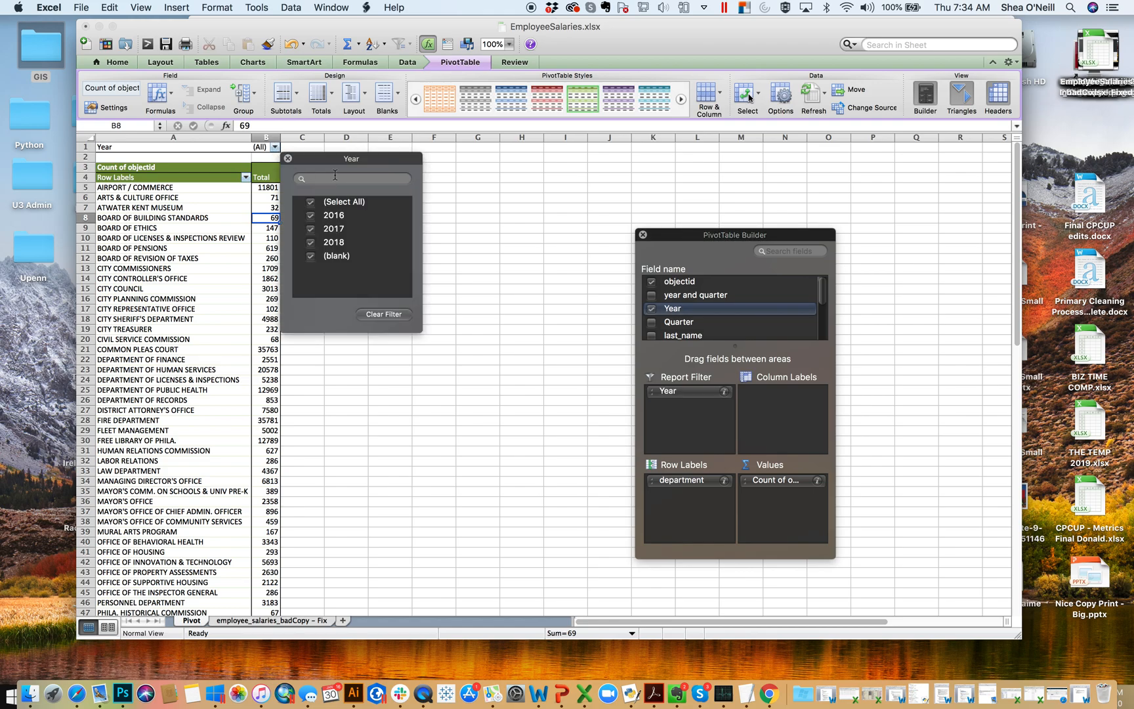
pyautogui.moveTo(335, 162); pyautogui.dragTo(456, 158)
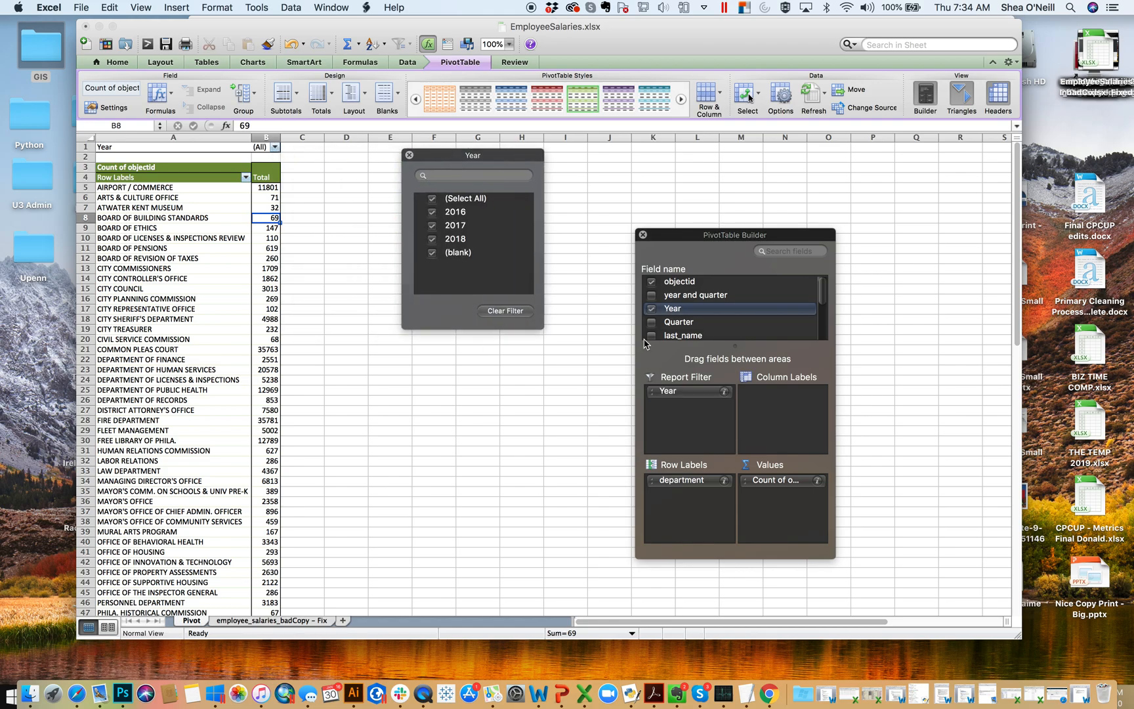
pyautogui.click(432, 212)
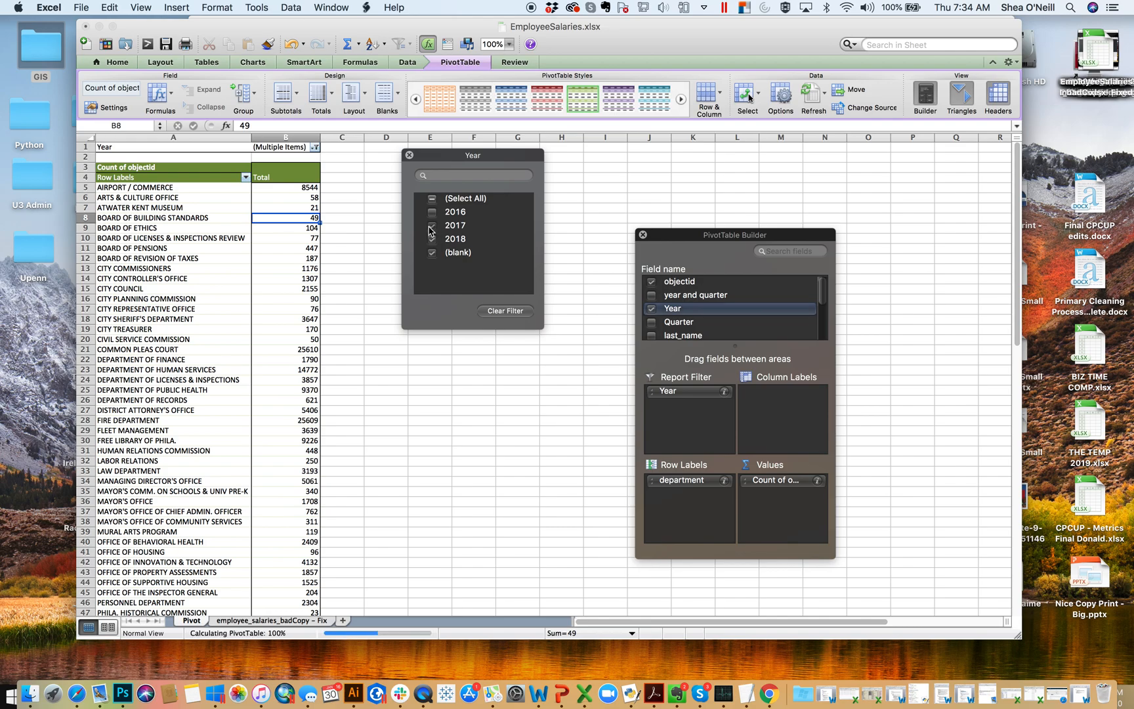
pyautogui.click(431, 226)
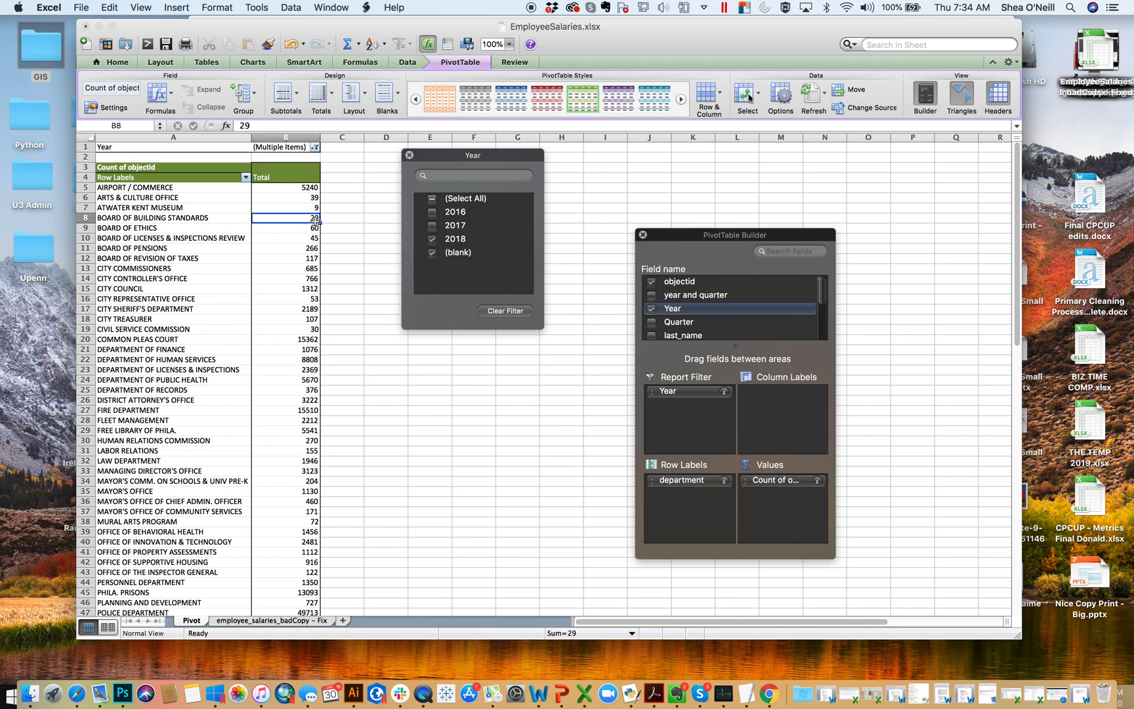
pyautogui.click(432, 226)
pyautogui.click(432, 239)
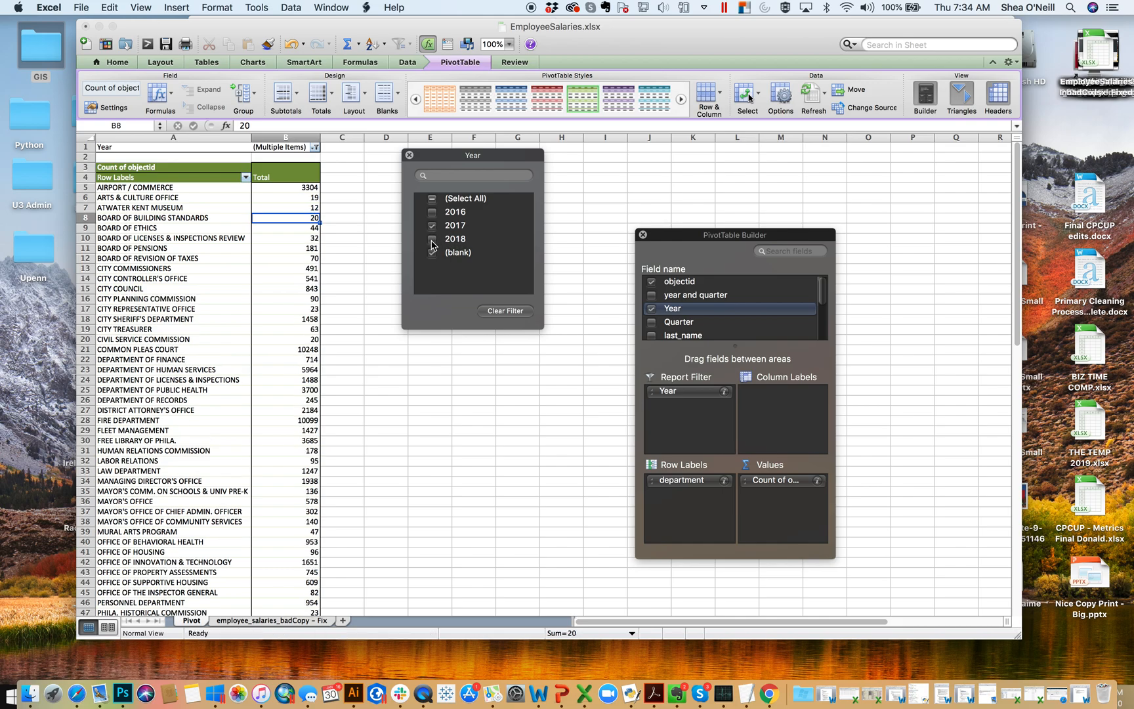
pyautogui.click(432, 199)
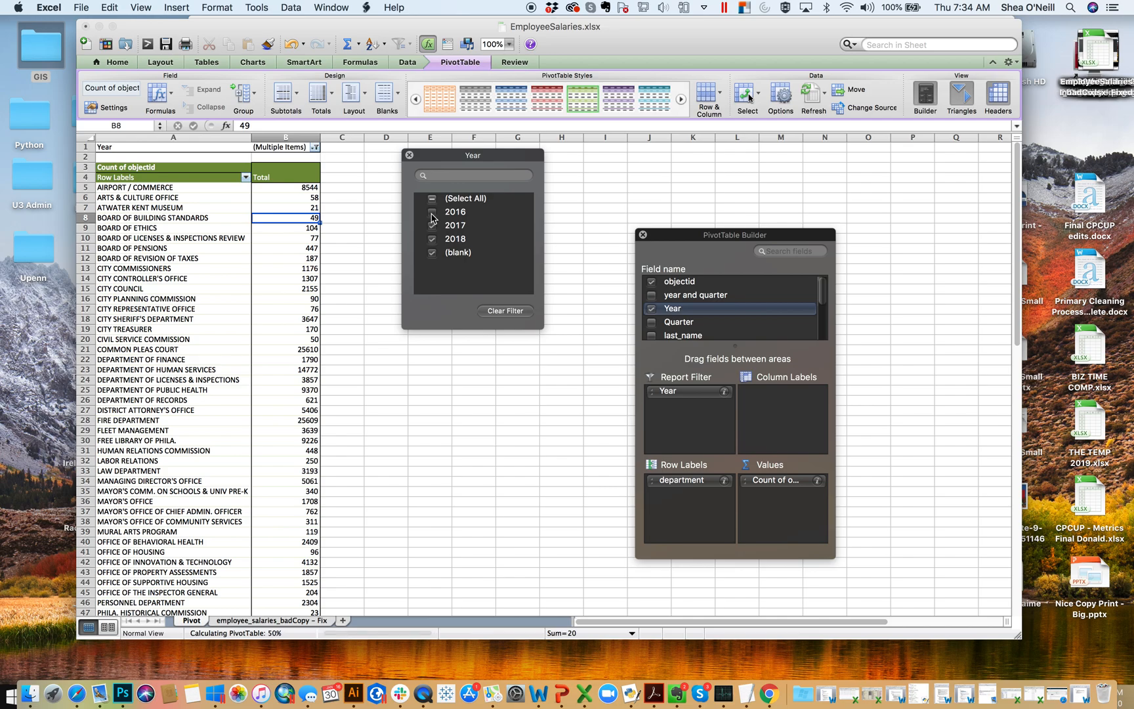
pyautogui.click(409, 155)
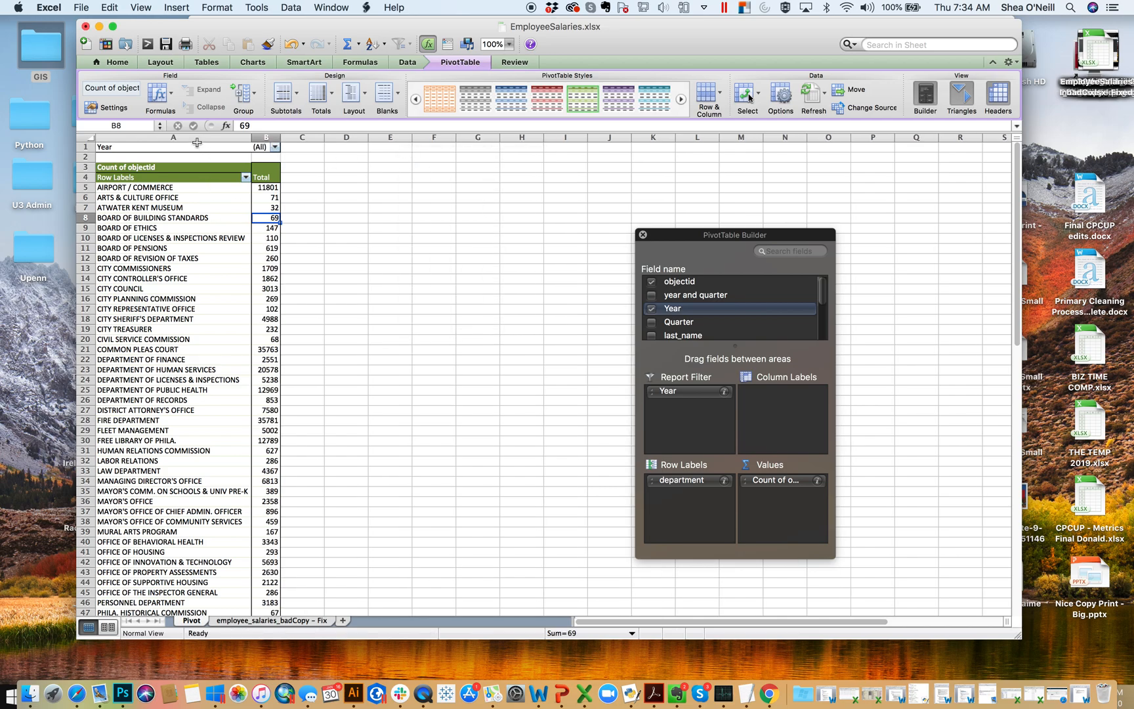
# - Move the Year field to the PivotTable's column labels and the objectid field from the values to the report filter
pyautogui.moveTo(670, 398); pyautogui.dragTo(800, 409)
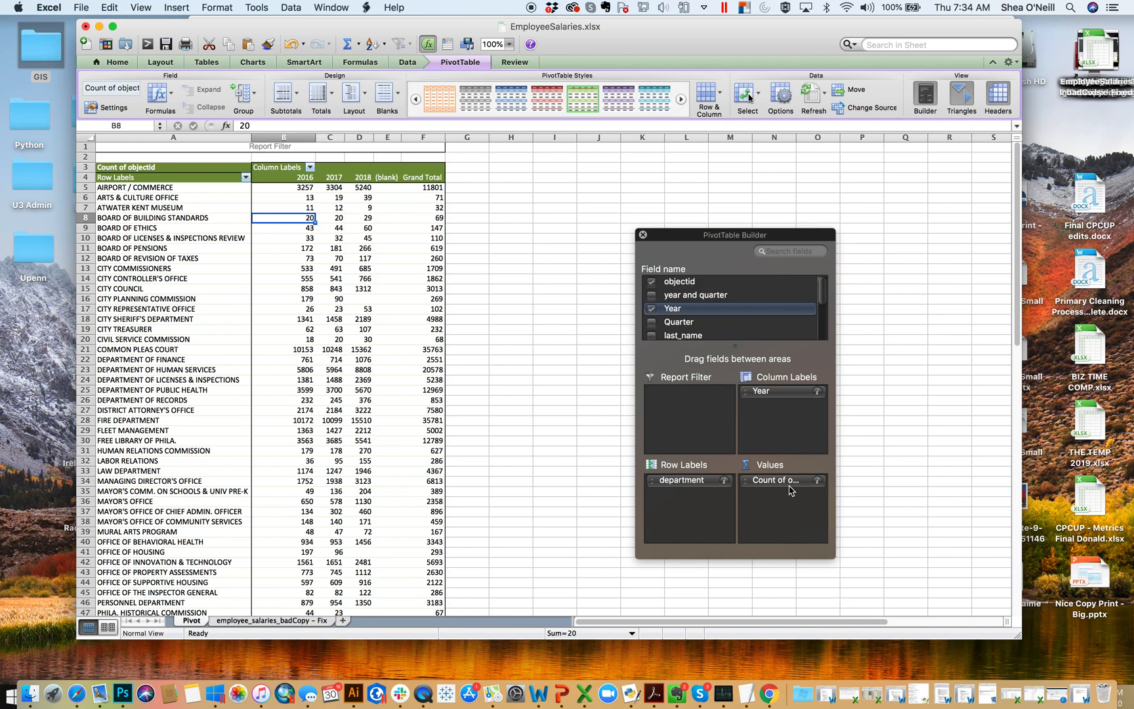
pyautogui.moveTo(774, 481); pyautogui.dragTo(684, 410)
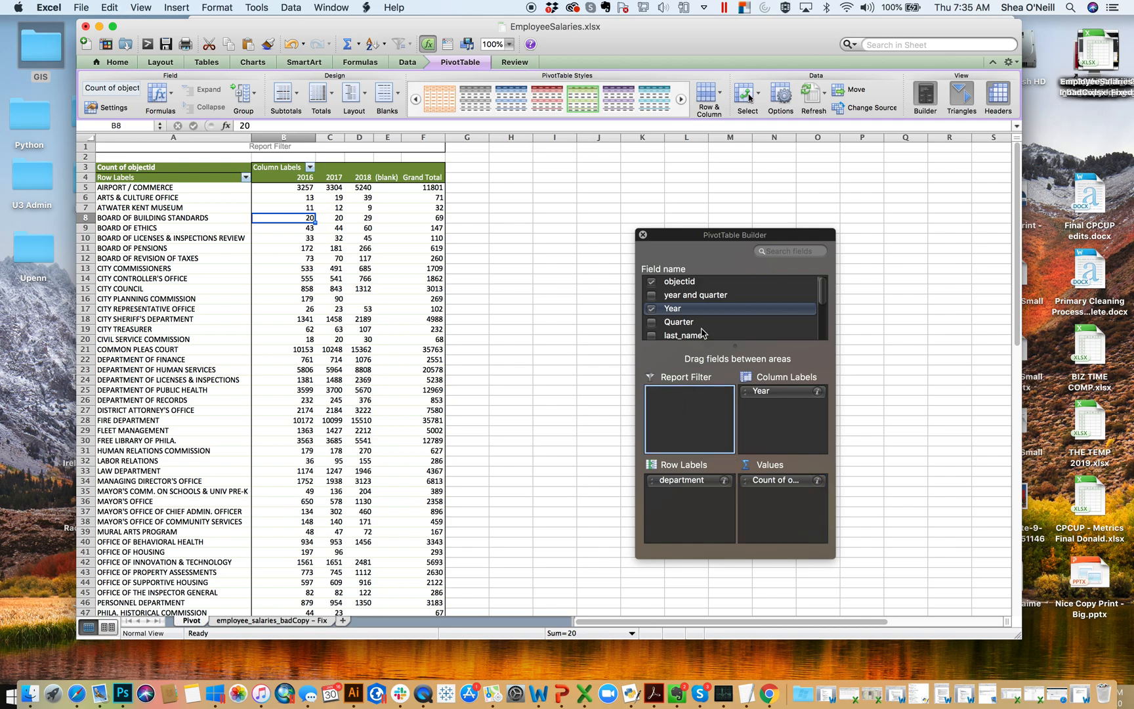
# - Add the salarry nummber field to the PivotTable's values and summarize it by Average
pyautogui.scroll(-5, 706, 325)
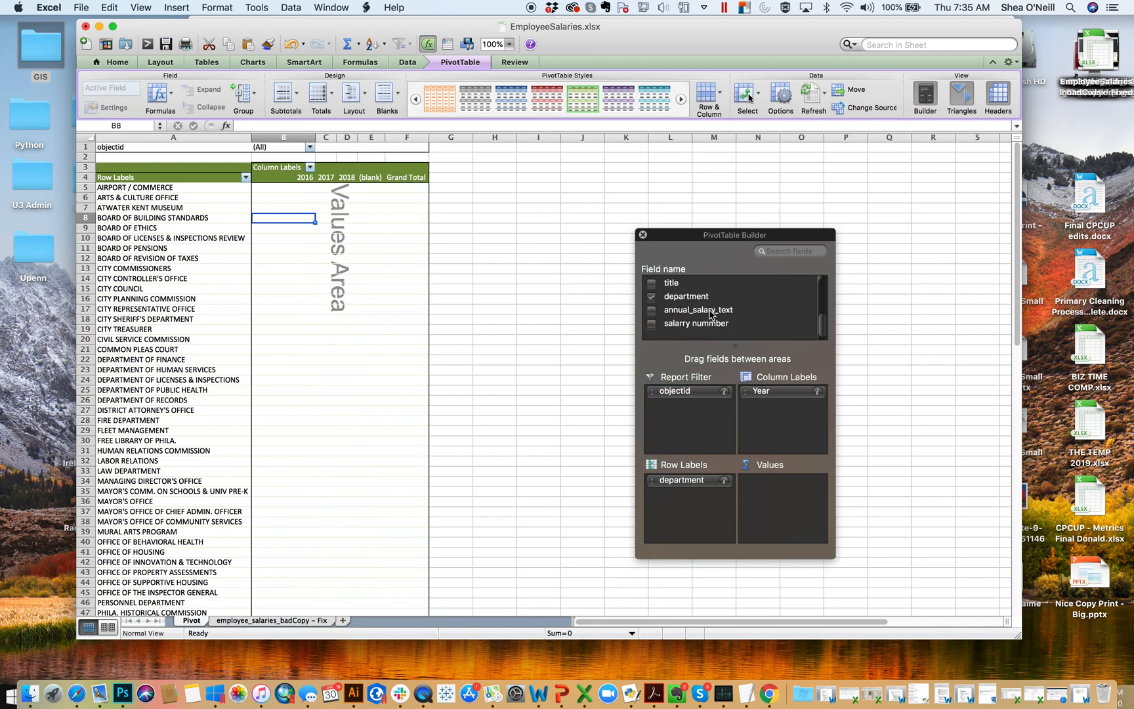
pyautogui.scroll(1, 709, 322)
pyautogui.moveTo(693, 336); pyautogui.dragTo(797, 499)
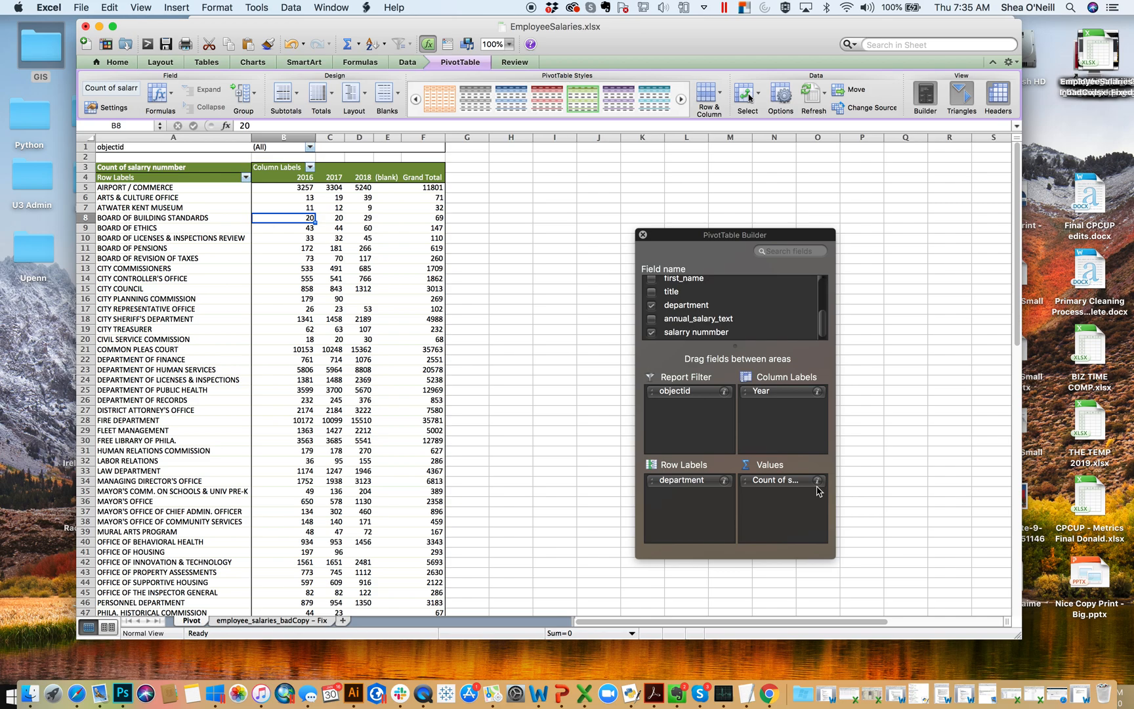
pyautogui.click(817, 480)
pyautogui.click(753, 187)
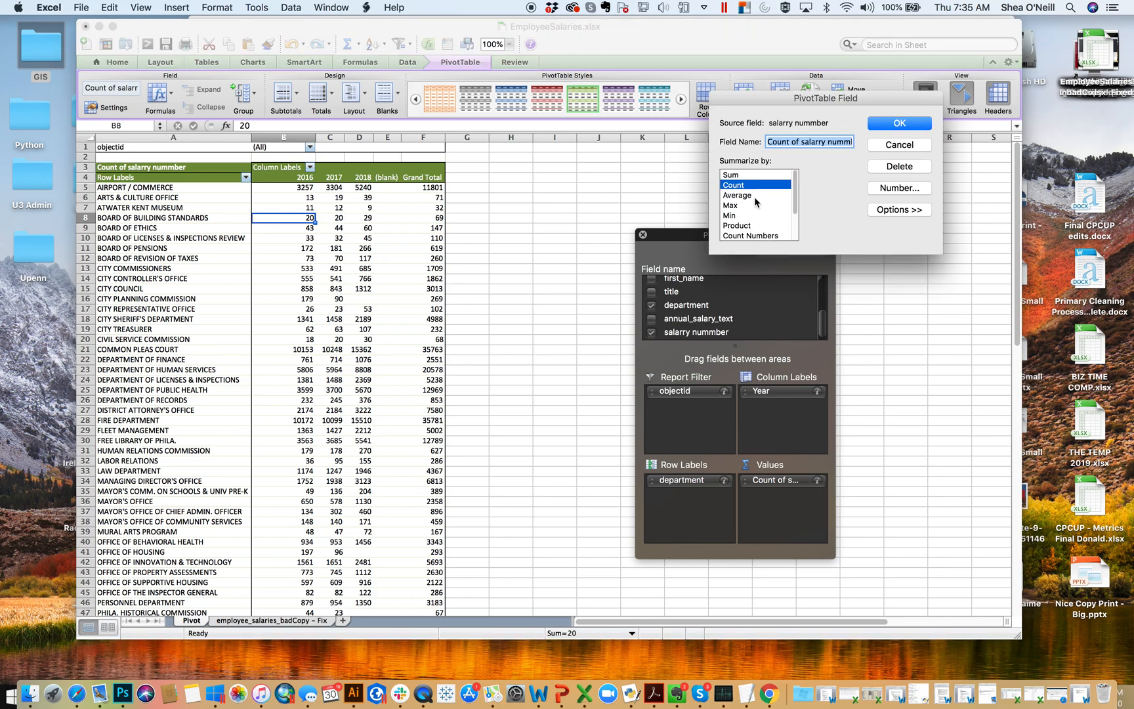
pyautogui.click(900, 124)
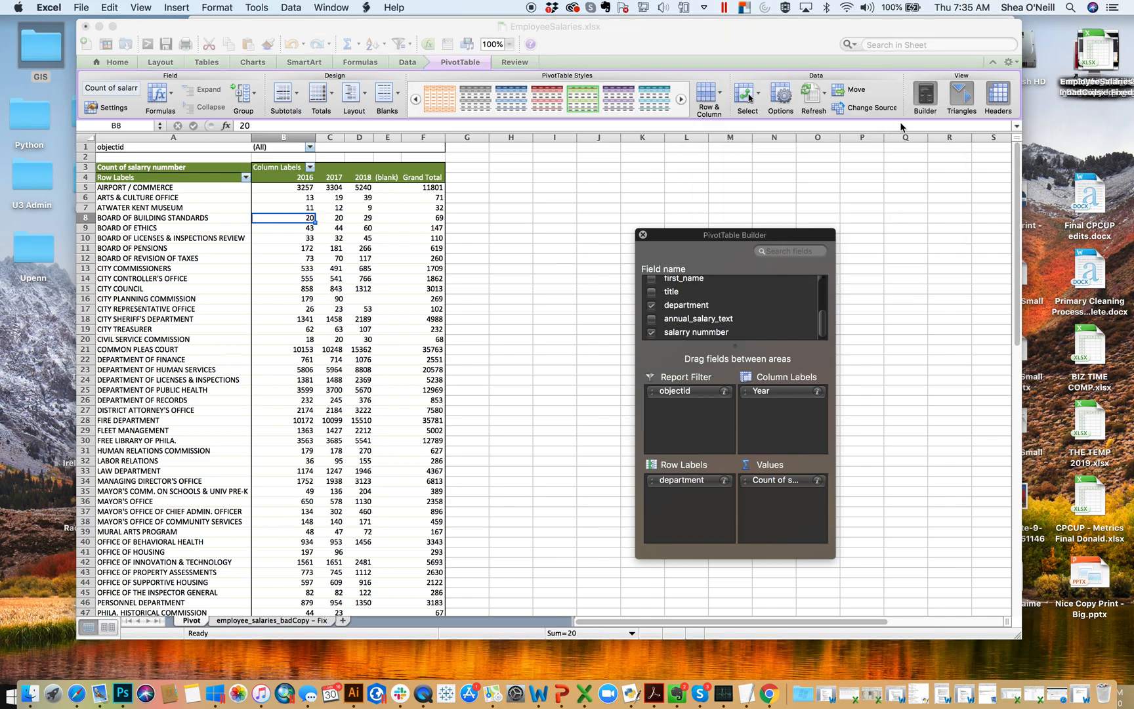
pyautogui.click(322, 208)
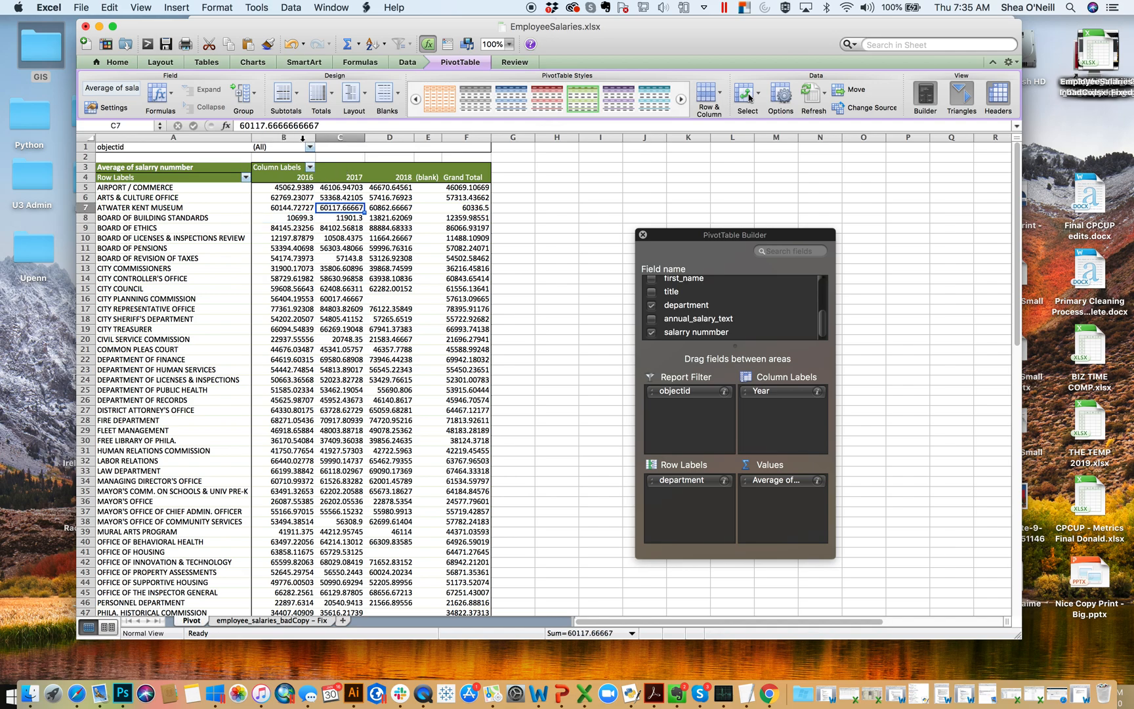
# - Format columns B to F of the Pivot sheet as accounting currency with no decimal places
pyautogui.moveTo(296, 133); pyautogui.dragTo(475, 136)
pyautogui.click(495, 107)
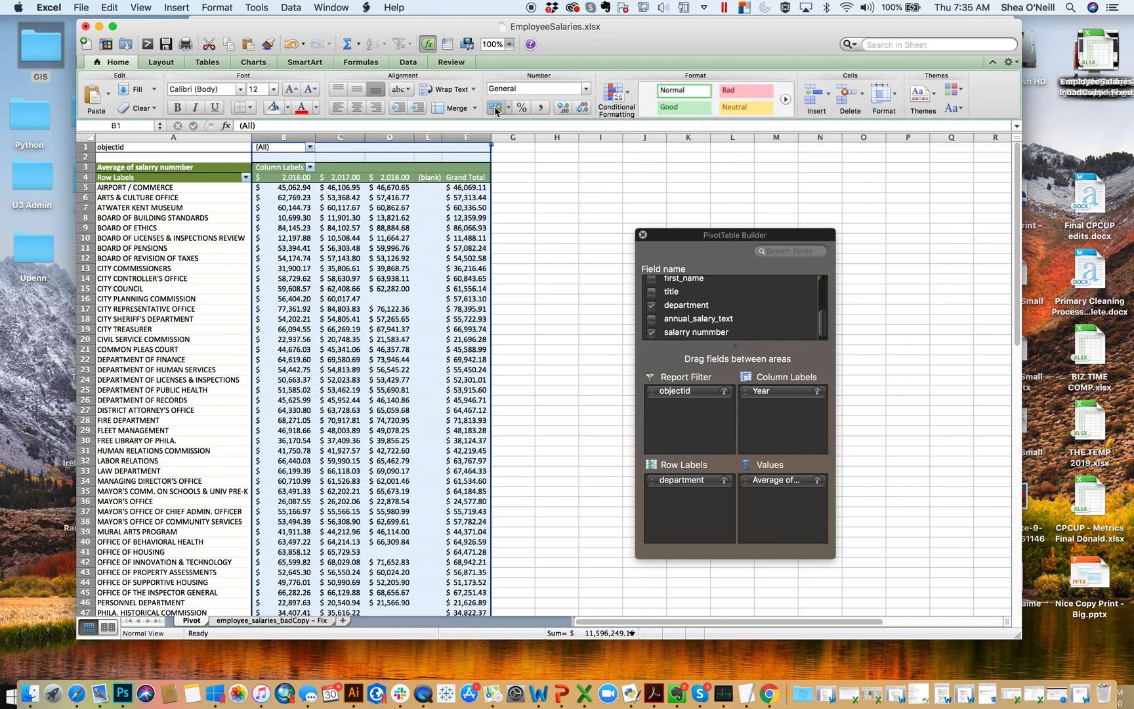
pyautogui.click(583, 107)
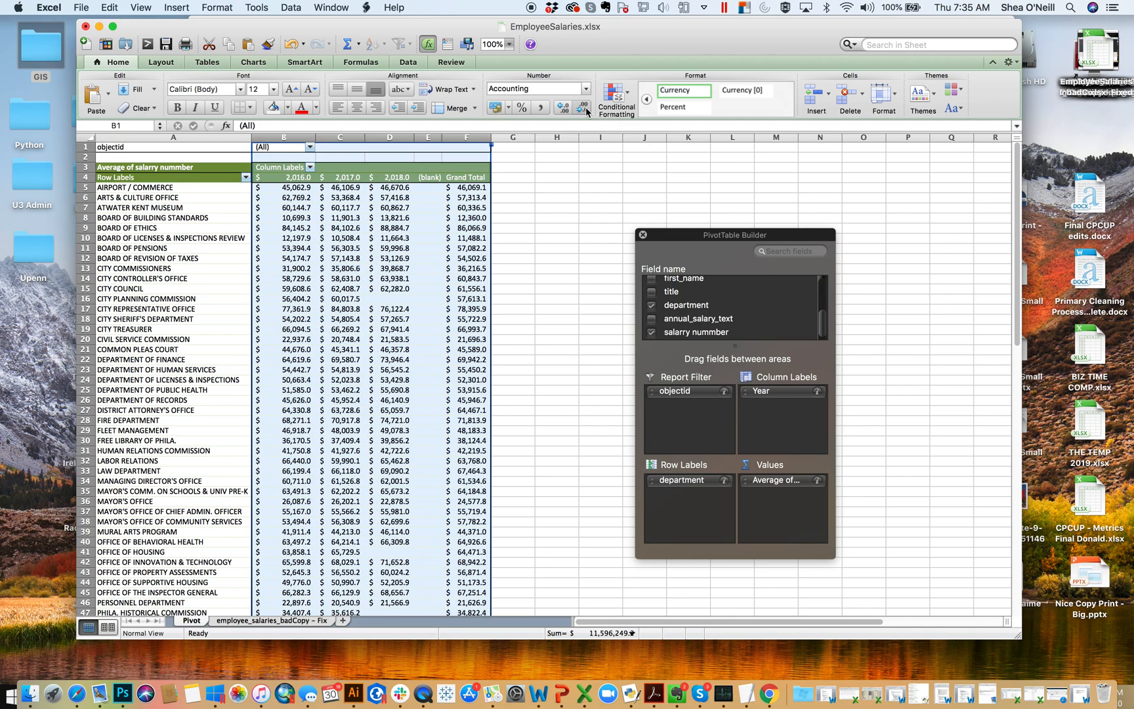
pyautogui.click(585, 108)
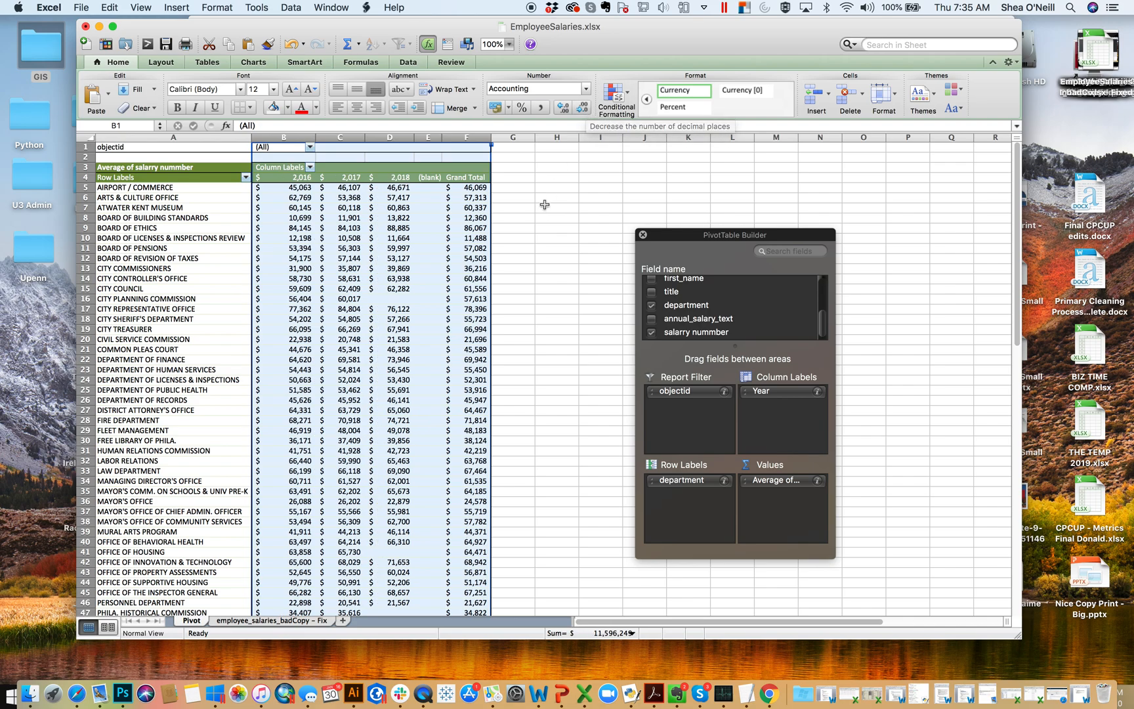
pyautogui.click(545, 205)
pyautogui.click(166, 44)
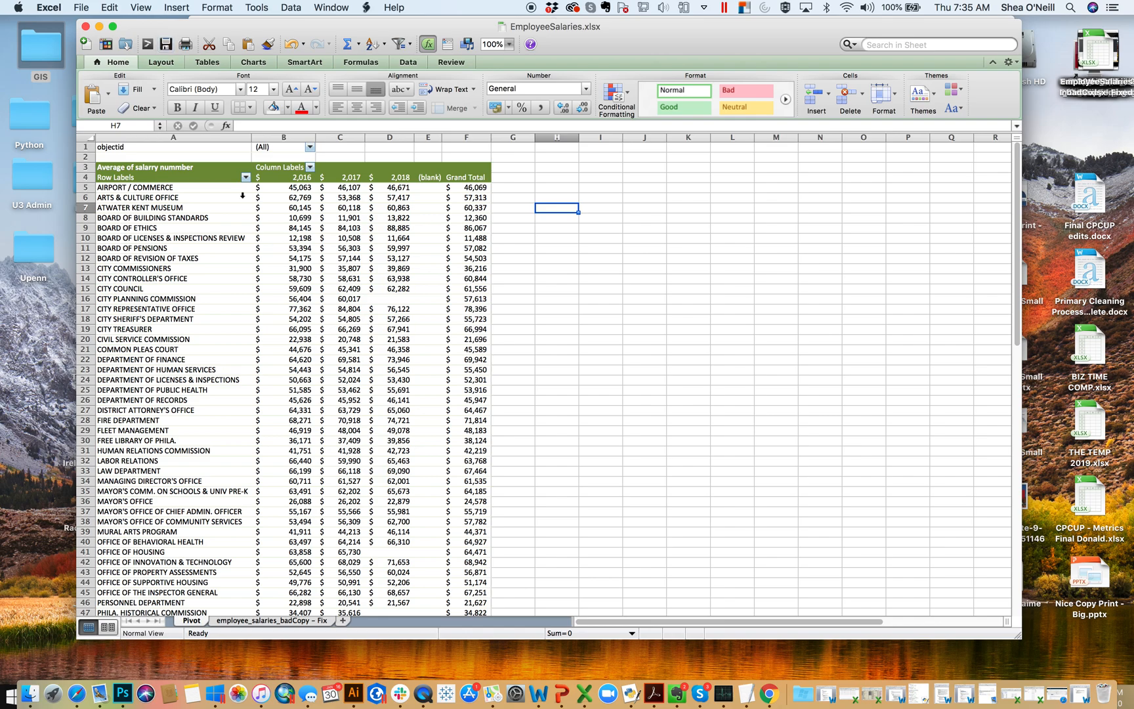
# - Add the title field to the PivotTable's row labels beneath department
pyautogui.click(257, 218)
pyautogui.scroll(-5, 716, 295)
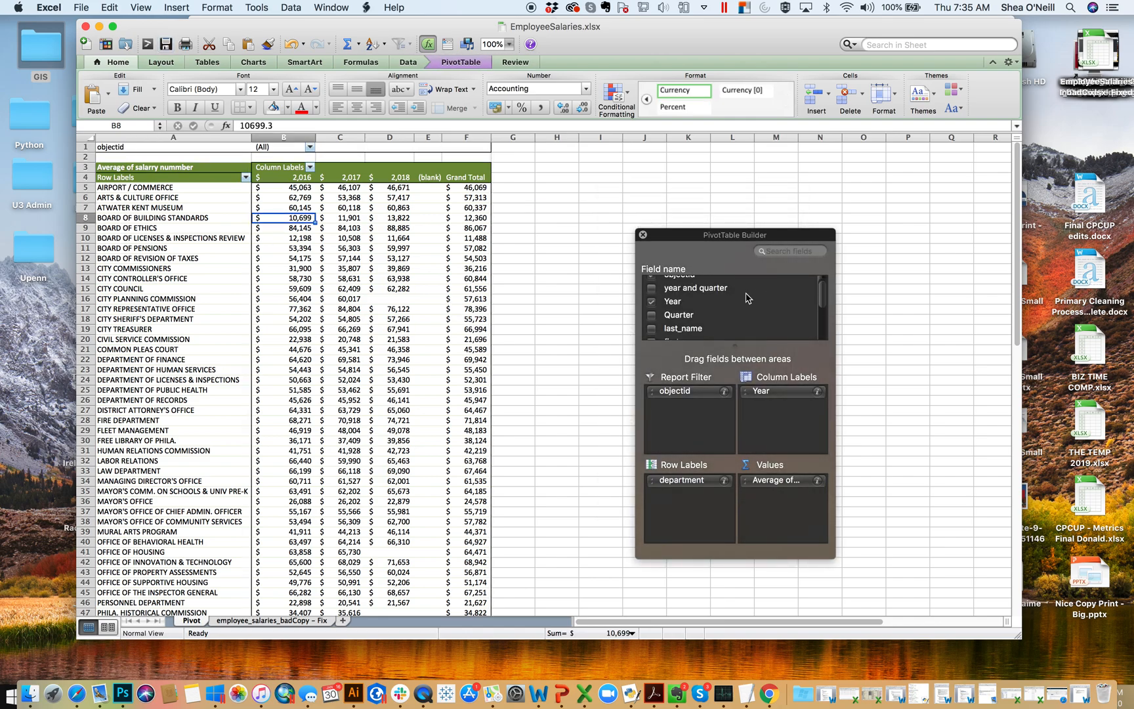
pyautogui.scroll(1, 747, 299)
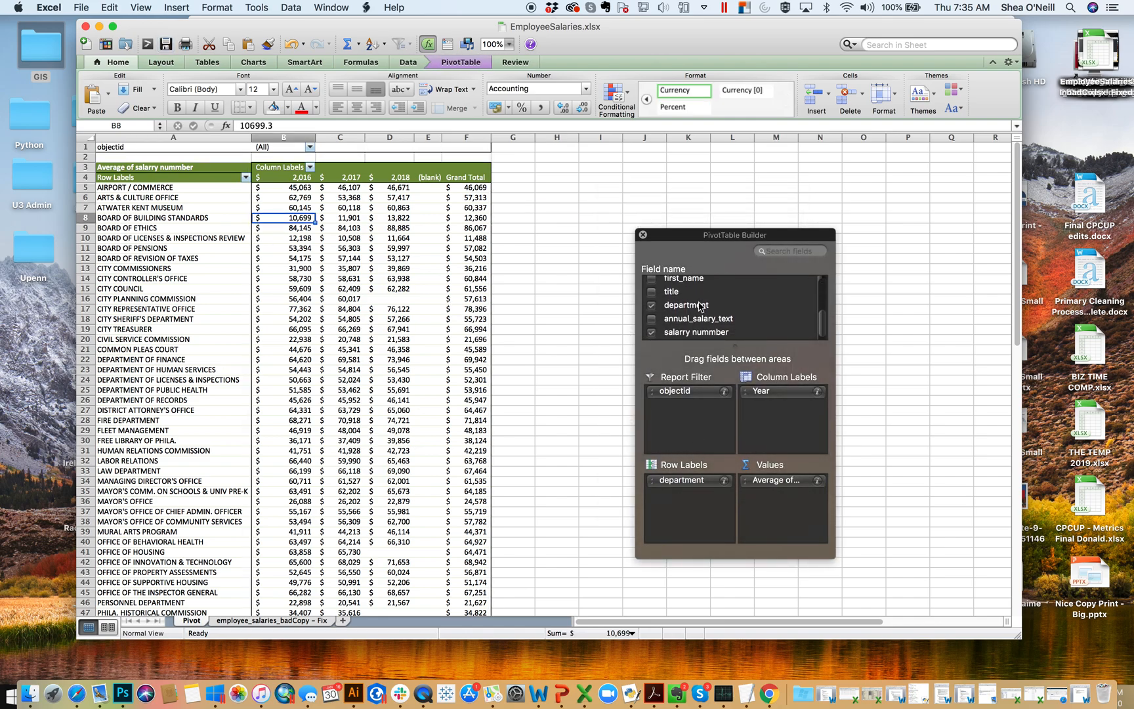
pyautogui.scroll(1, 691, 321)
pyautogui.moveTo(680, 303); pyautogui.dragTo(703, 518)
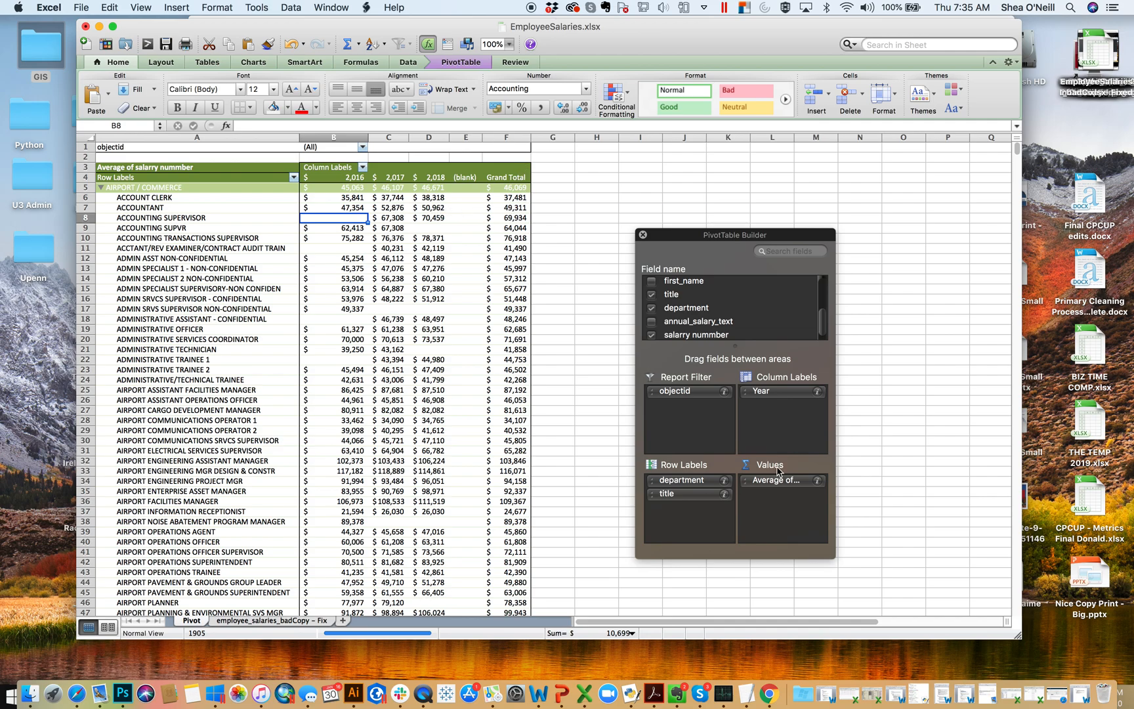
# - Move the title field from the row labels to the report filter and widen the PivotTable Builder
pyautogui.moveTo(702, 493); pyautogui.dragTo(702, 421)
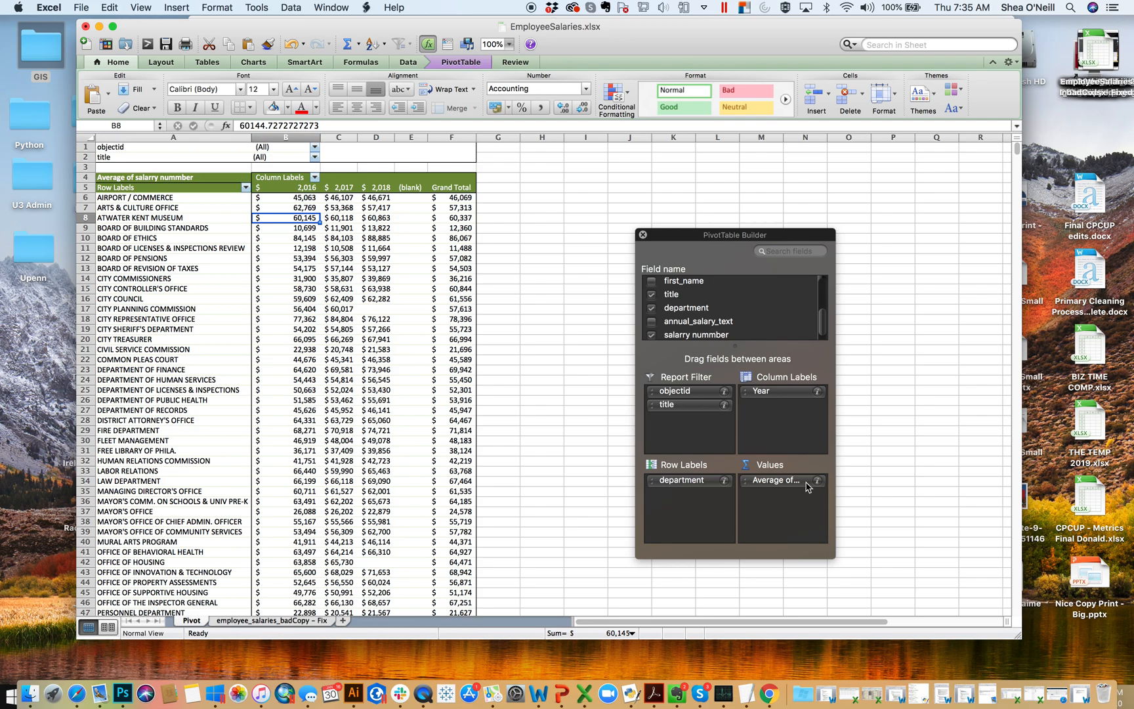
pyautogui.moveTo(831, 464); pyautogui.dragTo(953, 454)
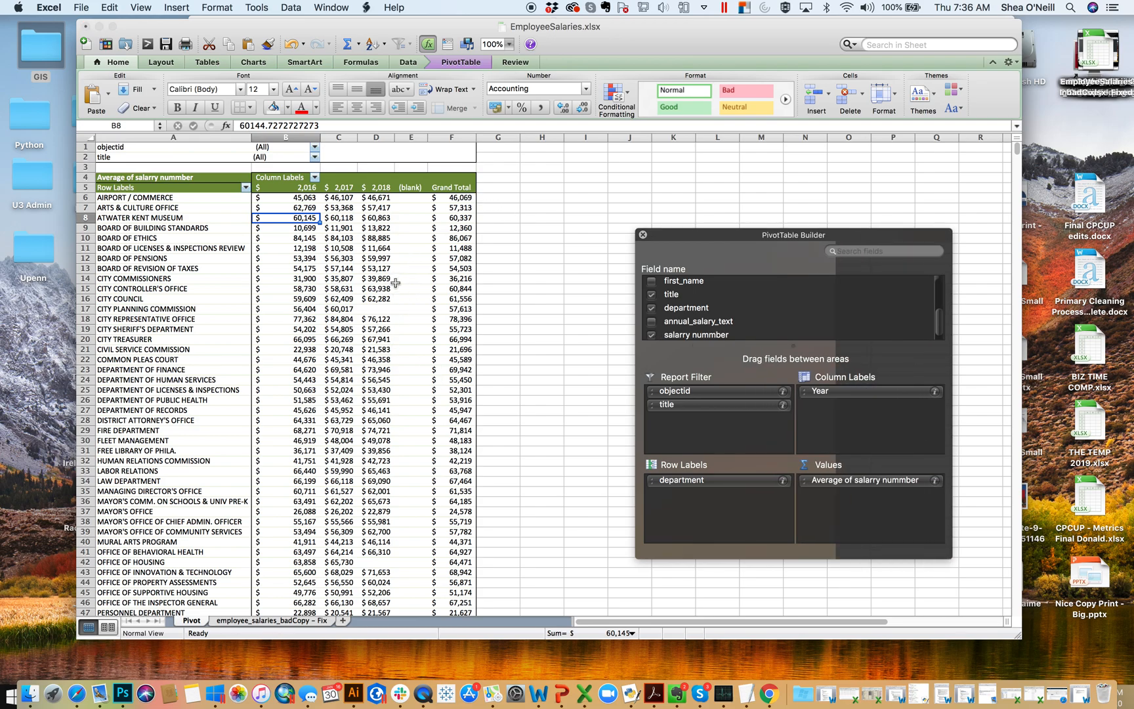
# - Autofit the title column on the employee_salaries_badCopy – Fix sheet and examine the titles of records with zero salary
pyautogui.click(318, 627)
pyautogui.click(862, 248)
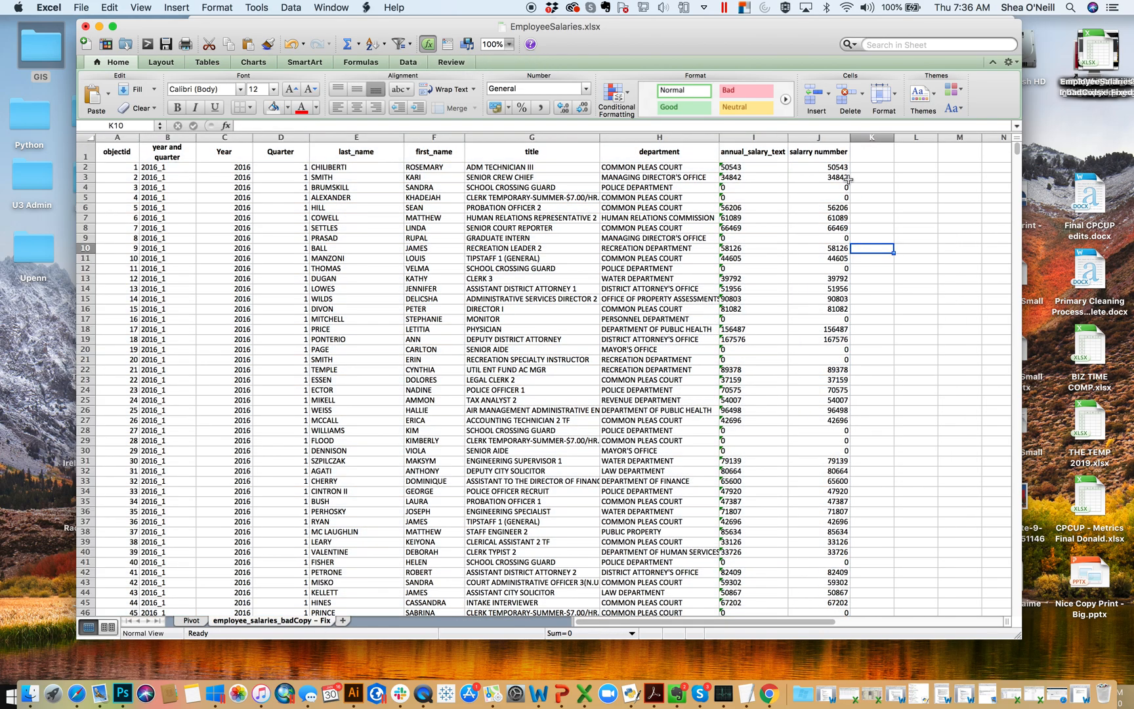
pyautogui.click(838, 186)
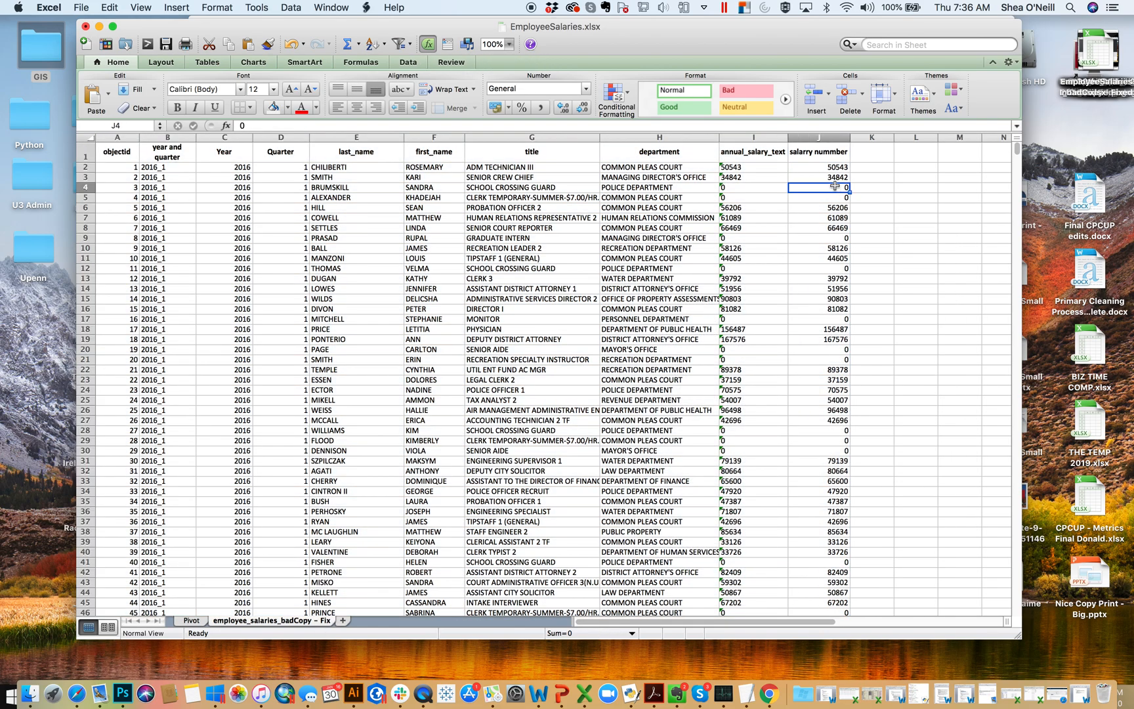
pyautogui.doubleClick(599, 137)
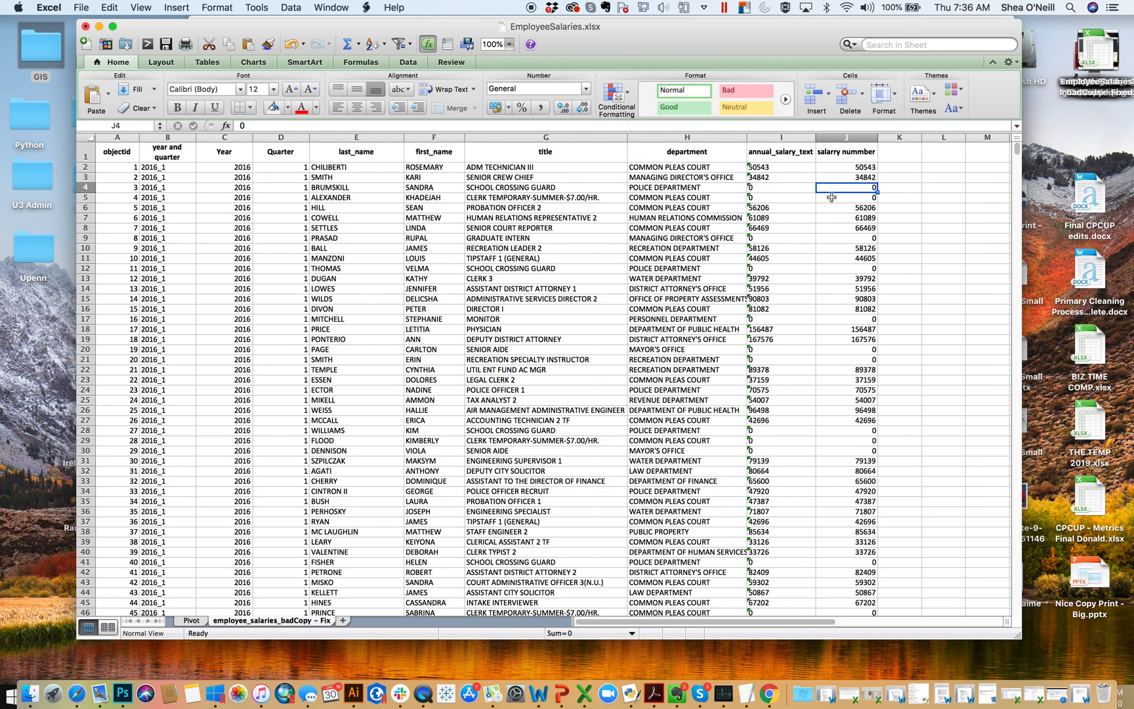
pyautogui.click(598, 198)
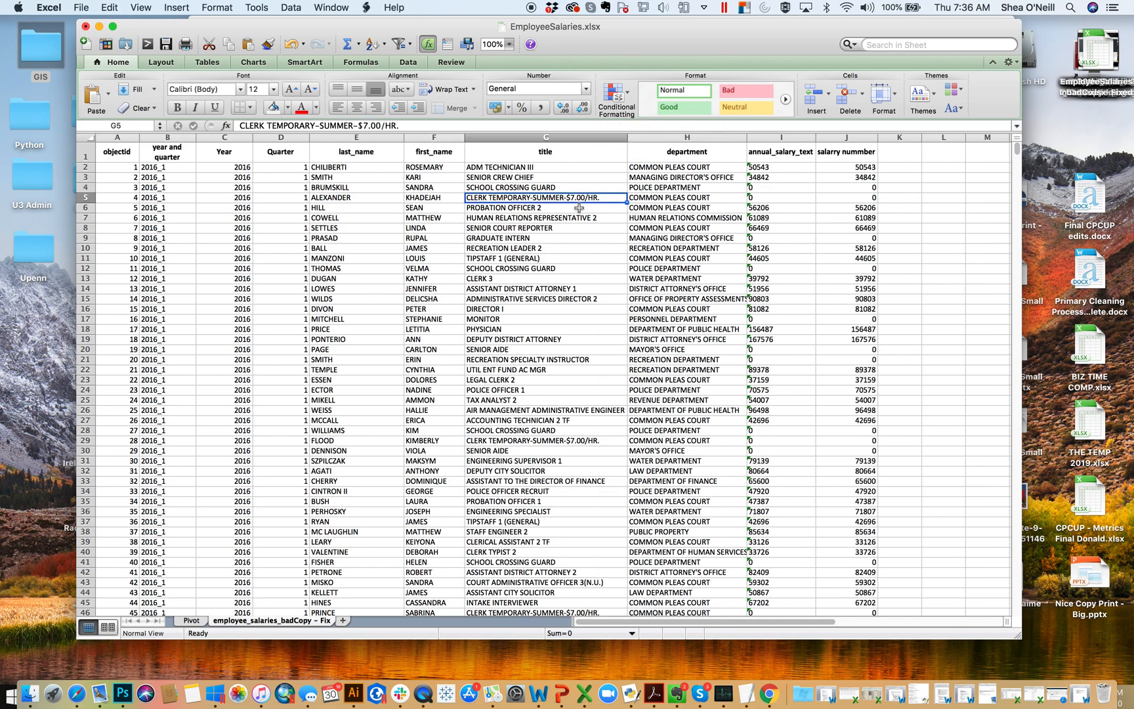
pyautogui.click(574, 187)
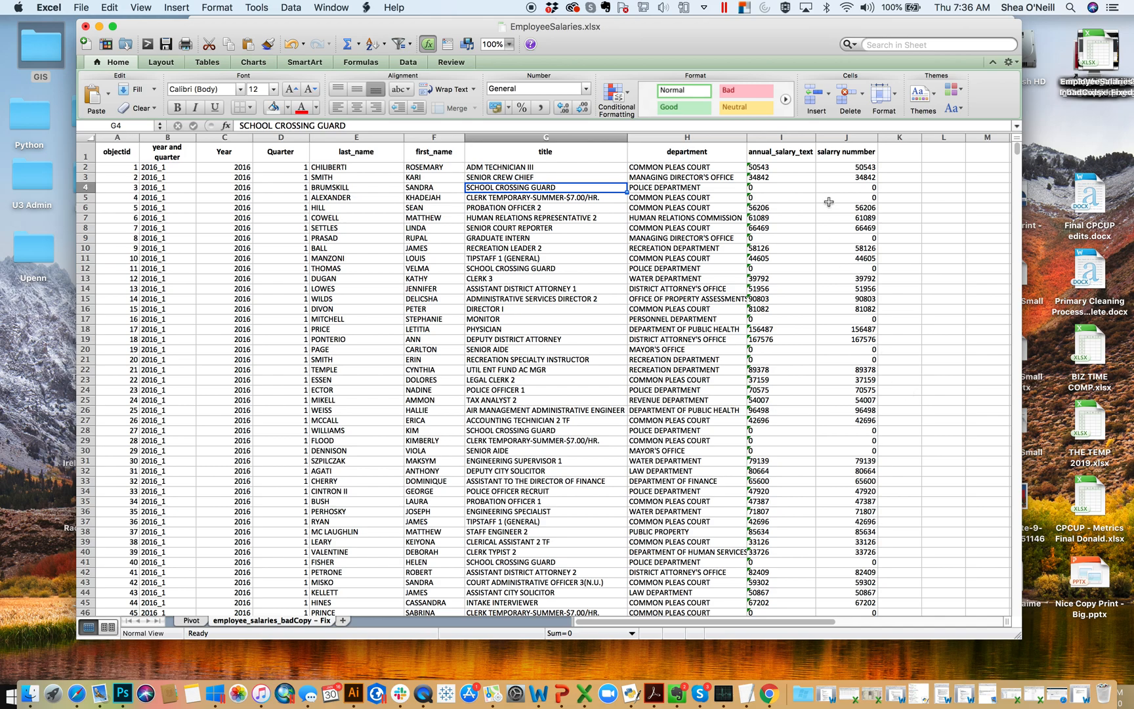
# - Insert a new column before the salarry nummber column and head it SalaryFilter
pyautogui.click(830, 138)
pyautogui.rightClick(830, 138)
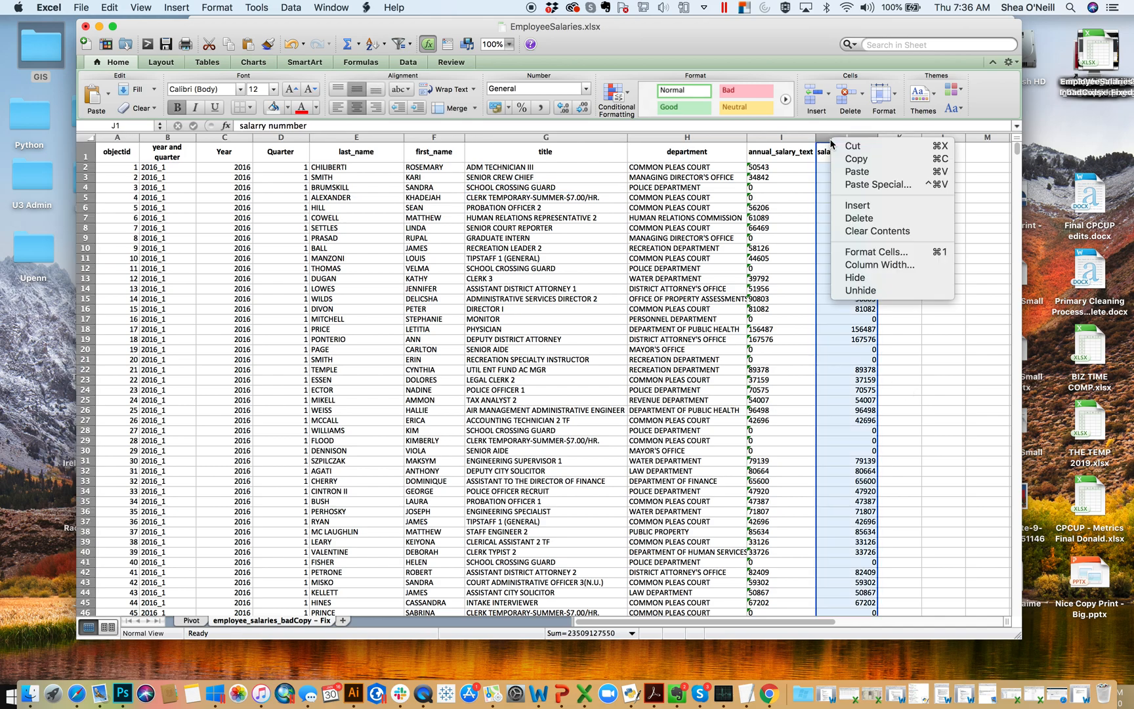
pyautogui.click(858, 205)
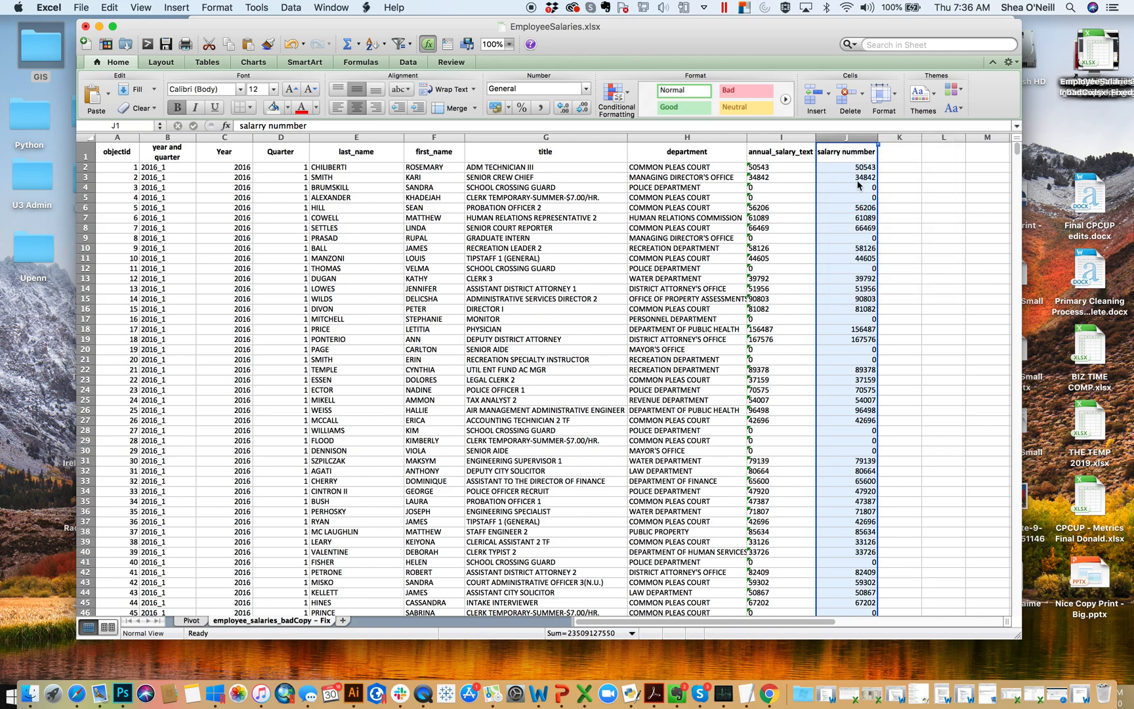
pyautogui.click(838, 157)
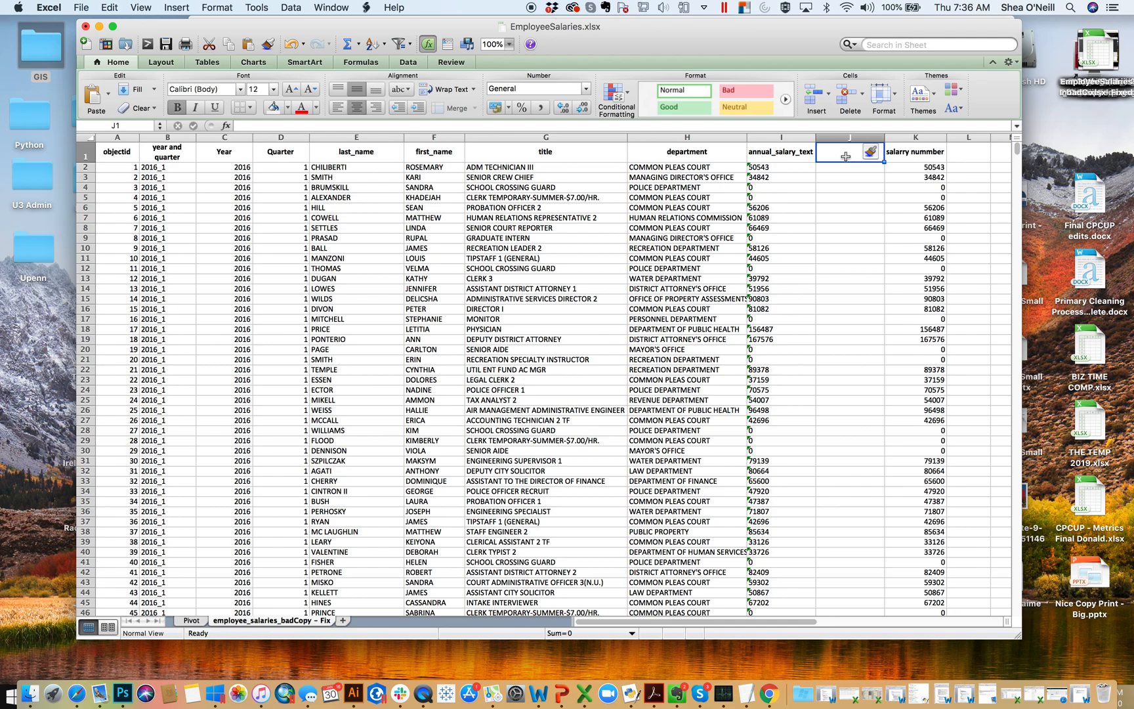
pyautogui.write('Salary')
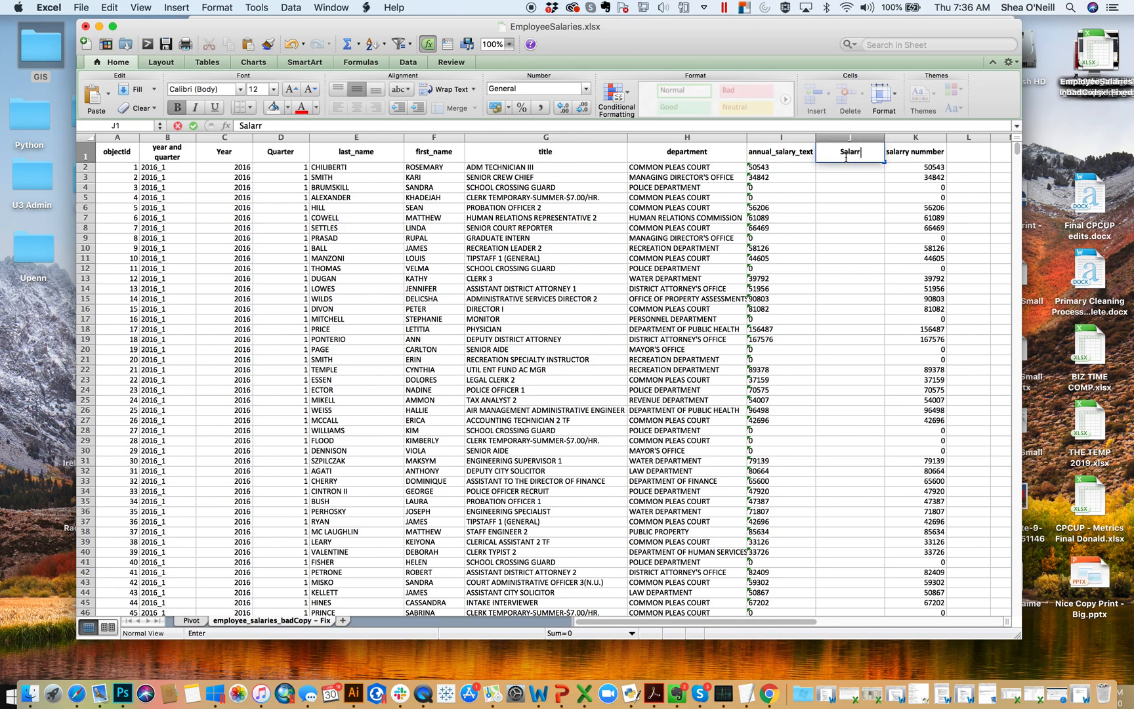
pyautogui.write('Filter')
pyautogui.press('Return')
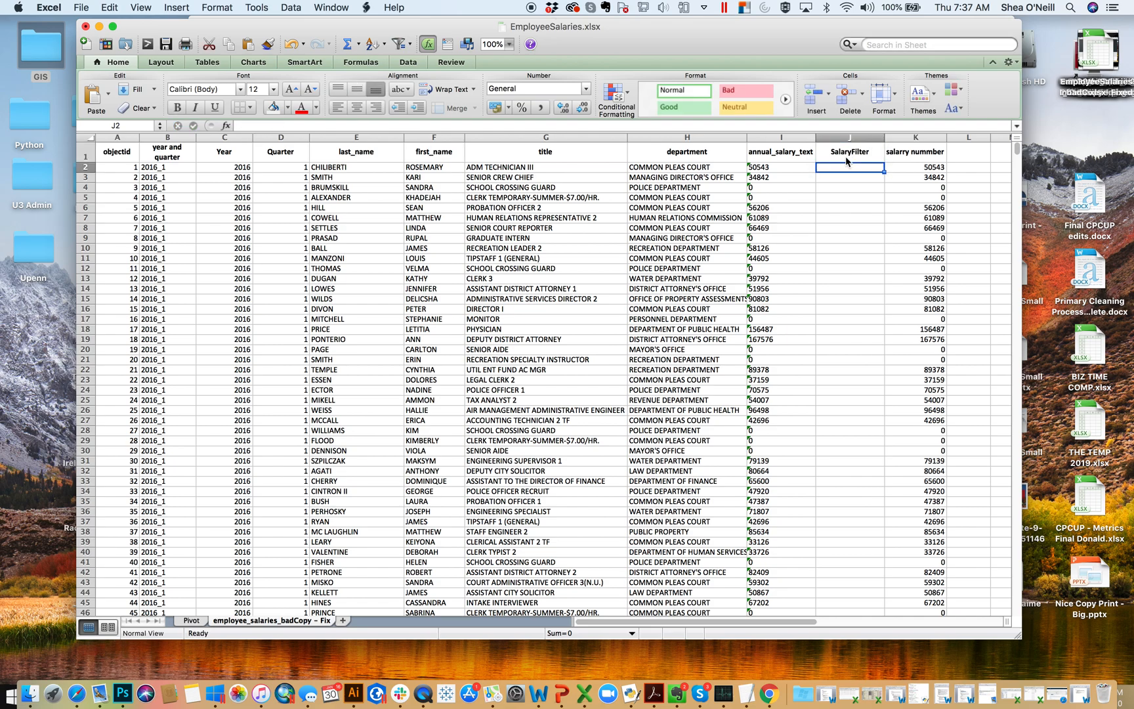
# - Enter the formula =IF(K2=0,"No Salary","Salary") in cell J2, the first data cell of the SalaryFilter column
pyautogui.write('=if(')
pyautogui.click(909, 170)
pyautogui.write('=')
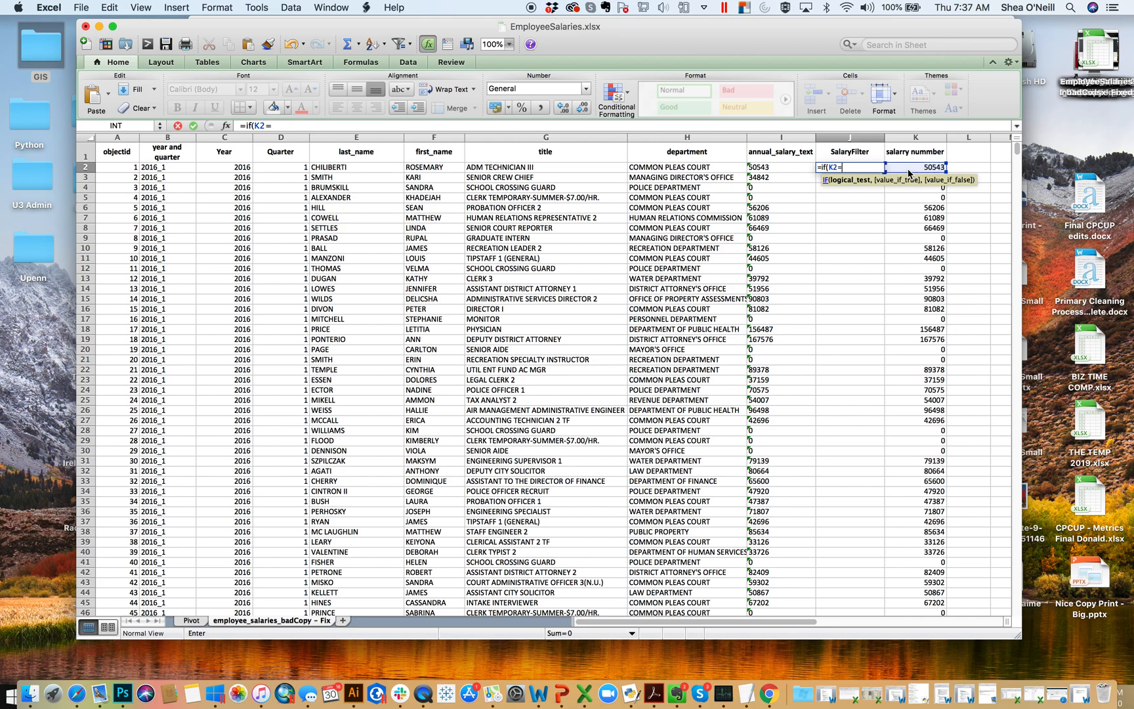
pyautogui.write('0,"No Salary","Salrry')
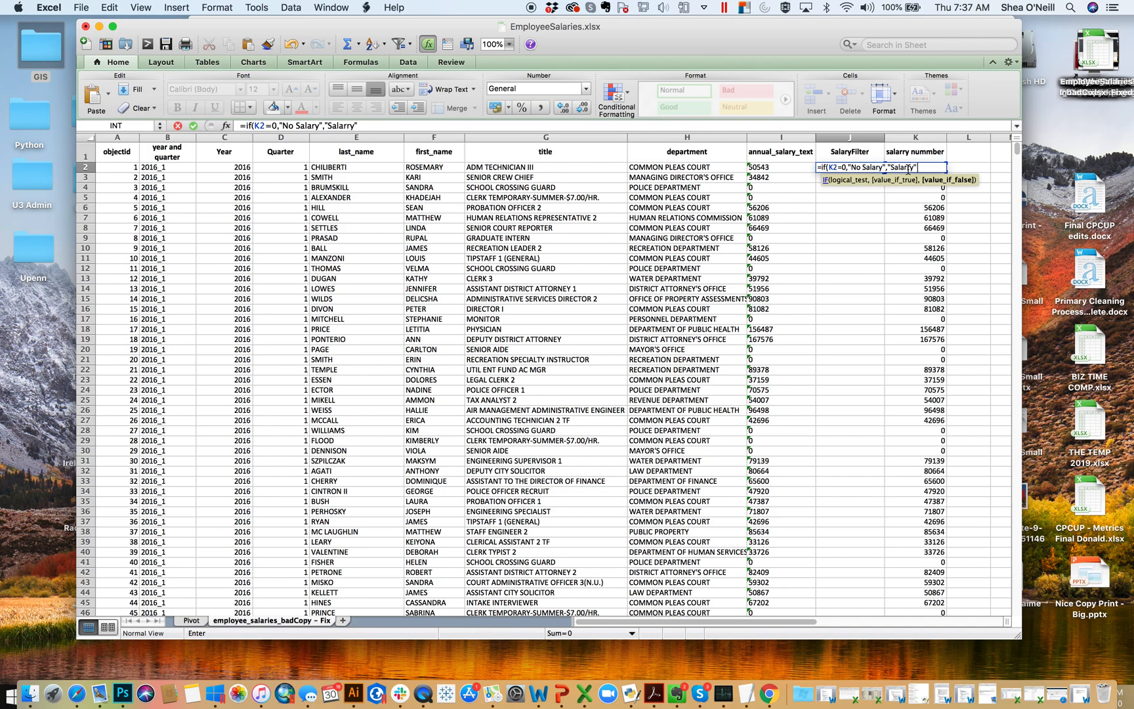
pyautogui.write('")')
pyautogui.press('Return')
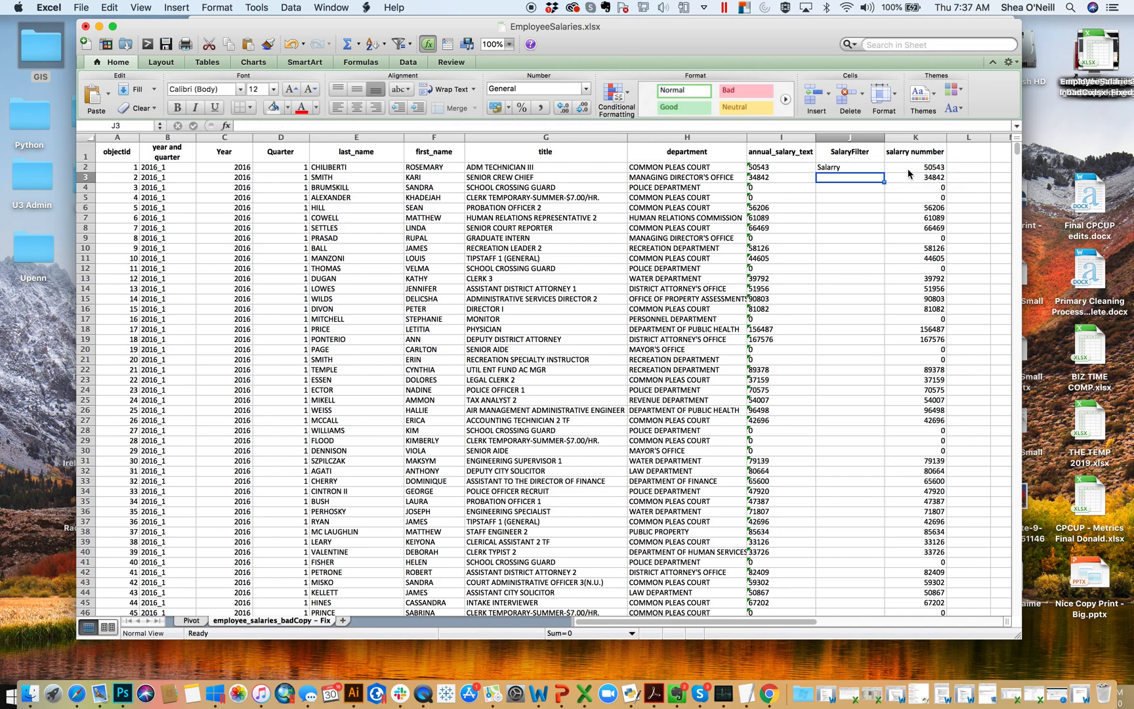
pyautogui.press('Up')
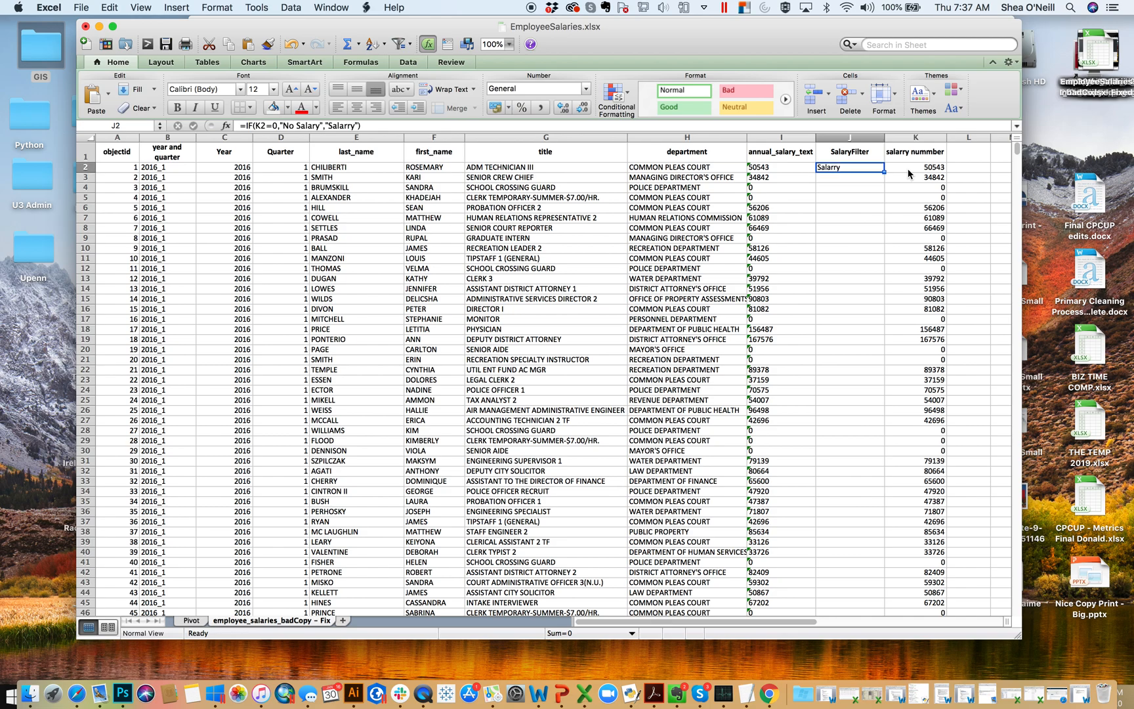
pyautogui.click(350, 125)
pyautogui.click(350, 125)
pyautogui.press('BackSpace')
pyautogui.press('Return')
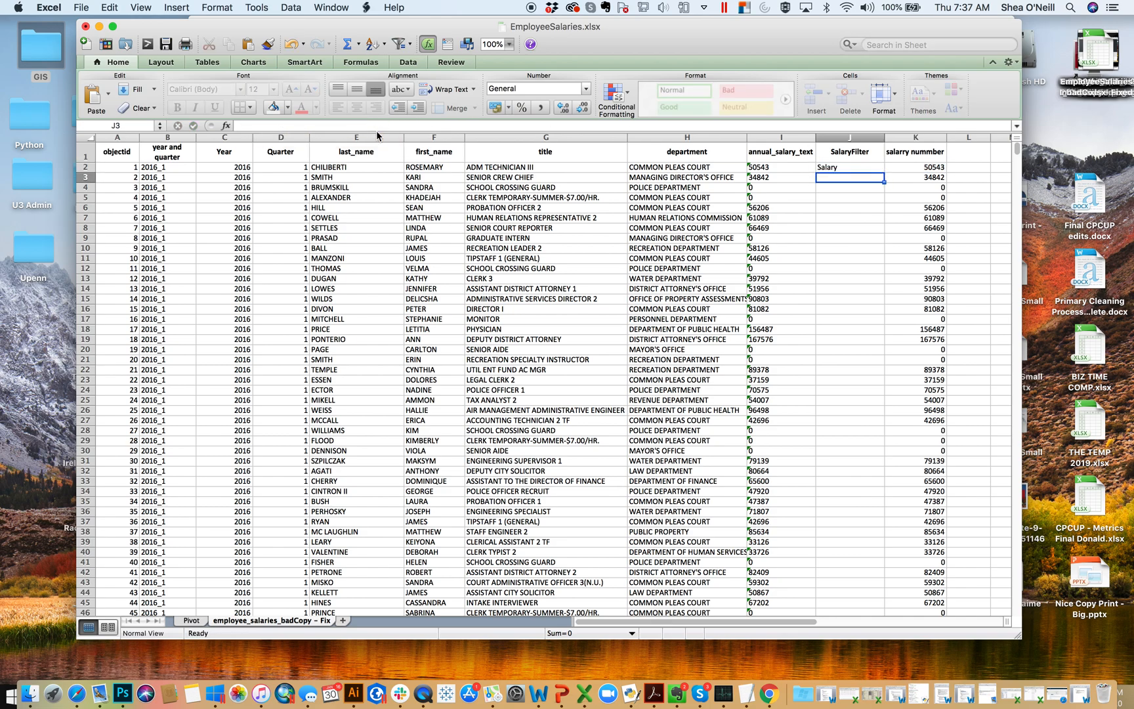
# - Copy the J2 formula down the SalaryFilter column to the last data row, 439846, and check a filled cell
pyautogui.press('Up')
pyautogui.press('super+c')
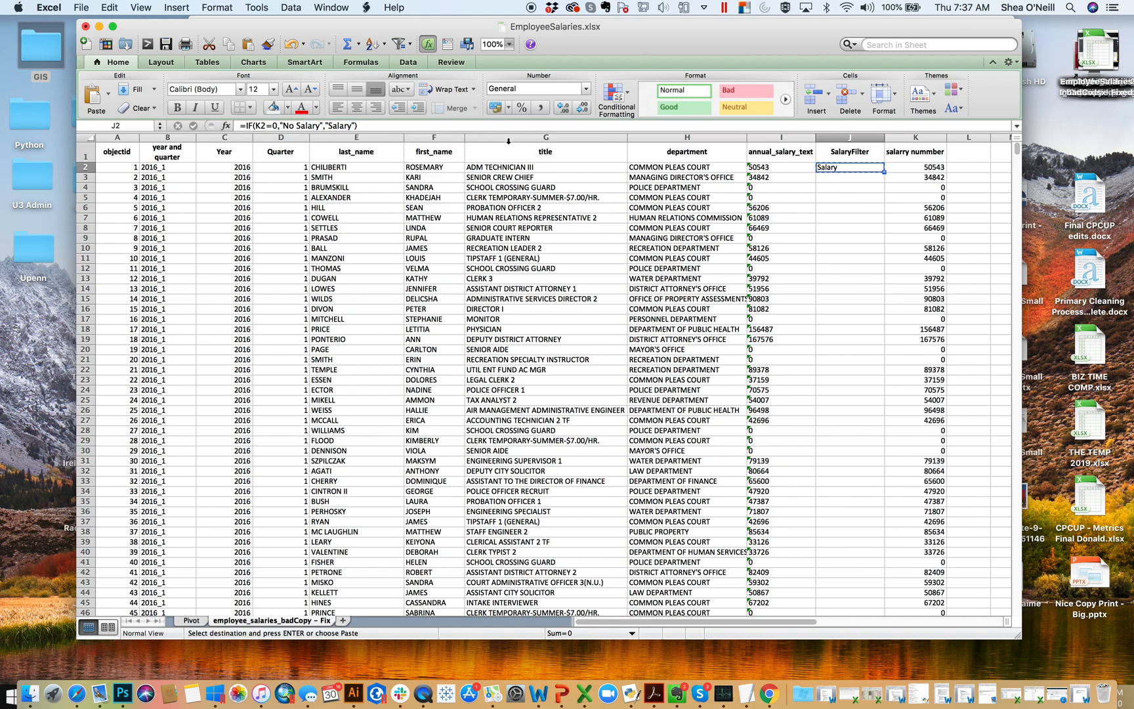
pyautogui.press('Down')
pyautogui.moveTo(1017, 150); pyautogui.dragTo(1017, 610)
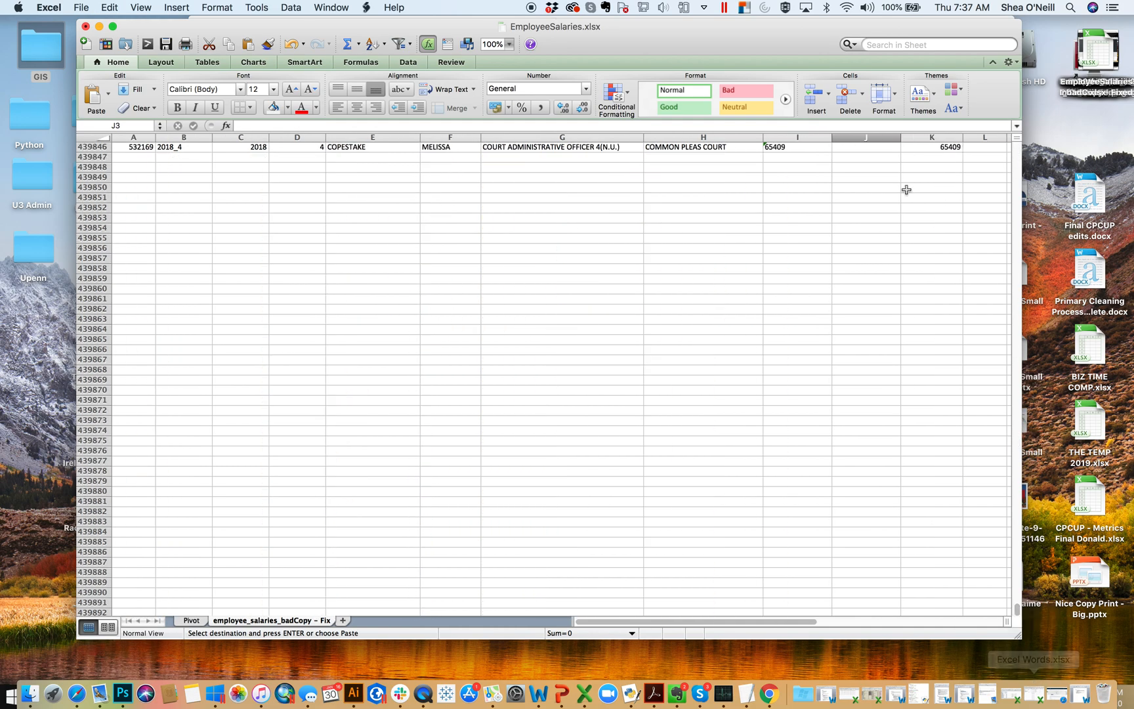
pyautogui.keyDown('shift'); pyautogui.click(871, 147); pyautogui.keyUp('shift')
pyautogui.press('super+v')
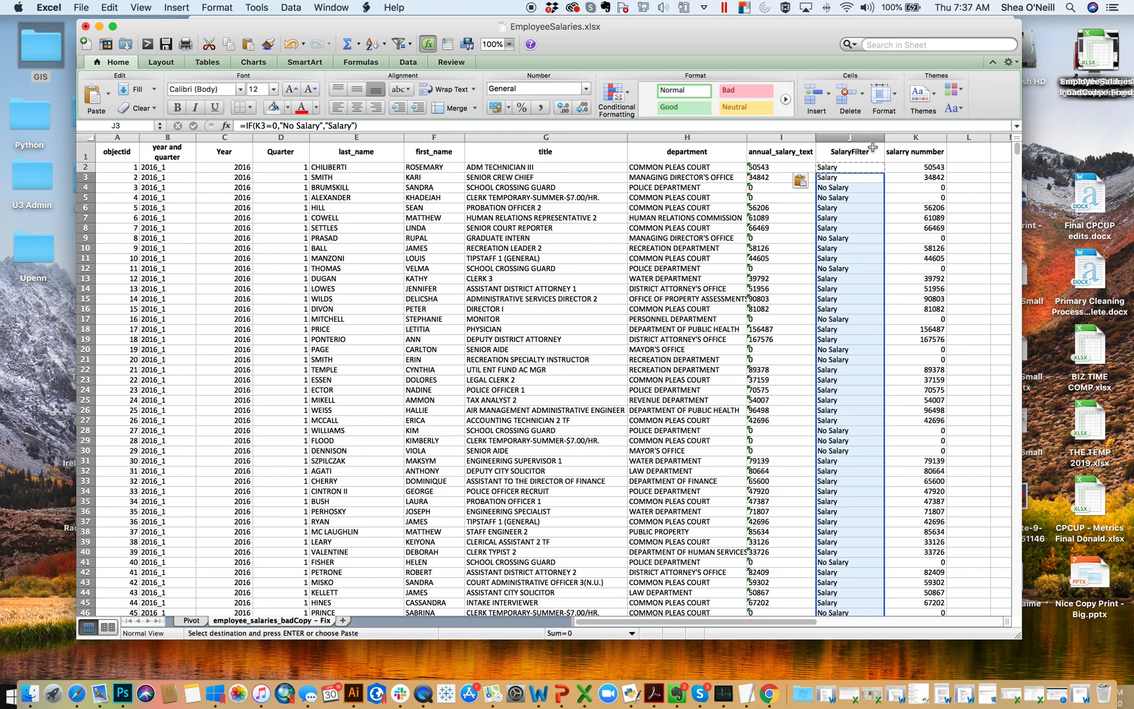
pyautogui.click(845, 238)
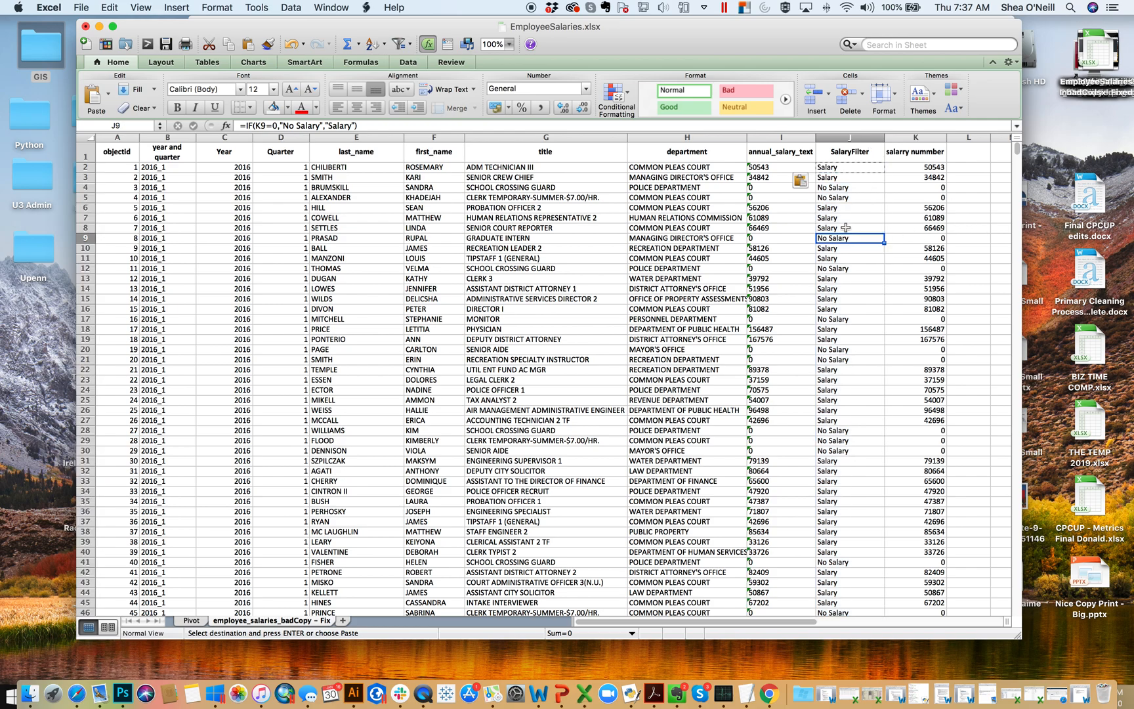
# - Replace the formulas in the SalaryFilter column with their values using Paste Special, and save the workbook
pyautogui.click(847, 136)
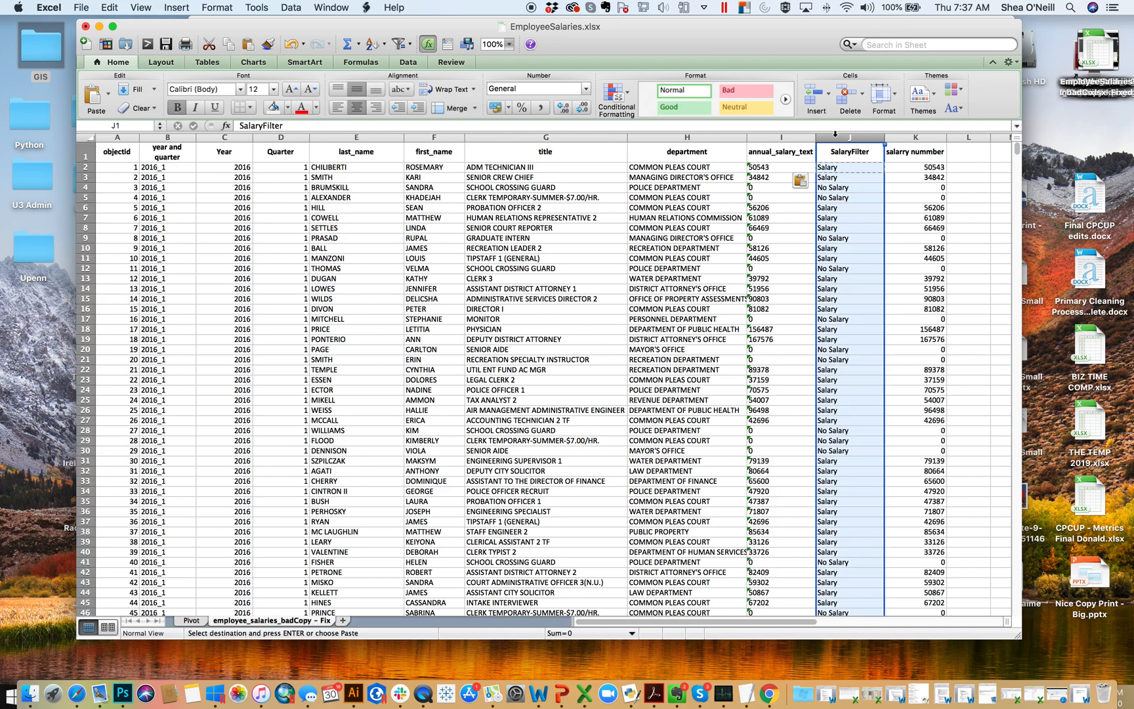
pyautogui.rightClick(835, 133)
pyautogui.click(839, 158)
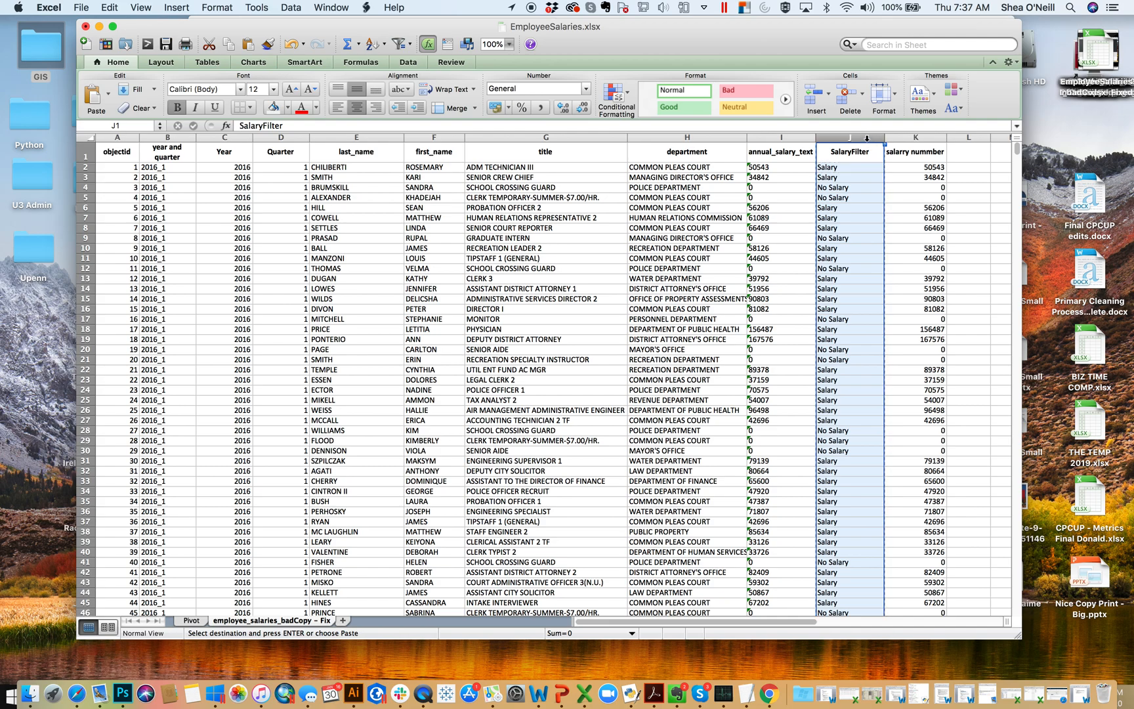
pyautogui.rightClick(871, 145)
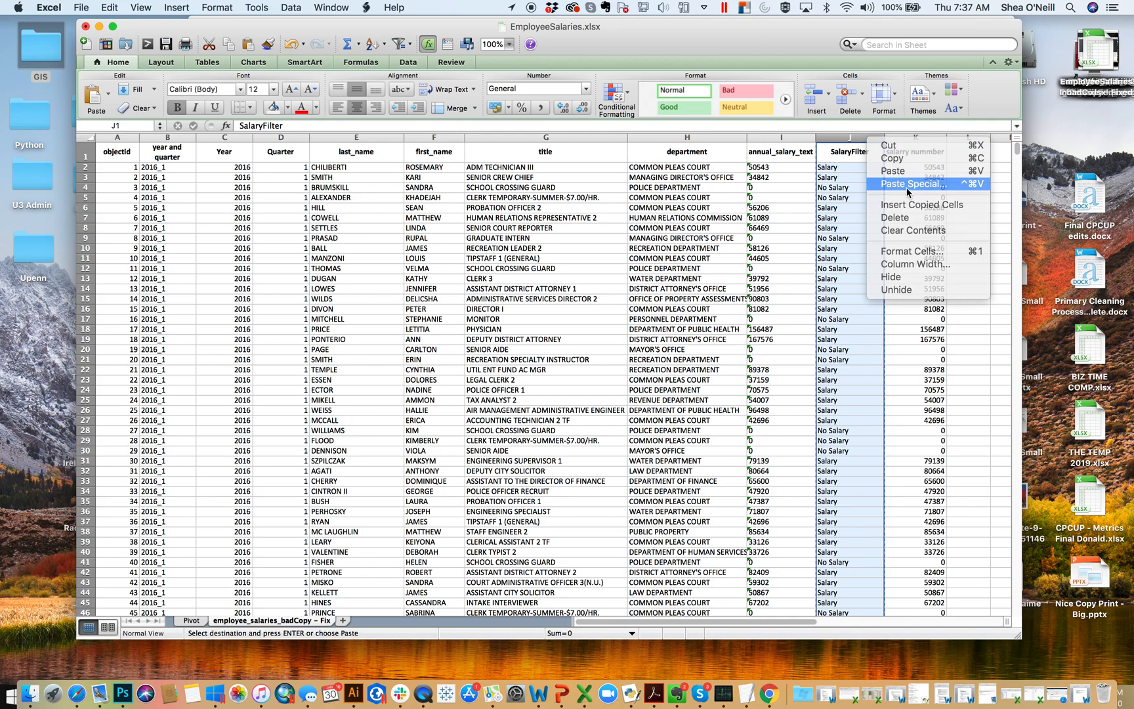
pyautogui.click(908, 184)
pyautogui.click(844, 123)
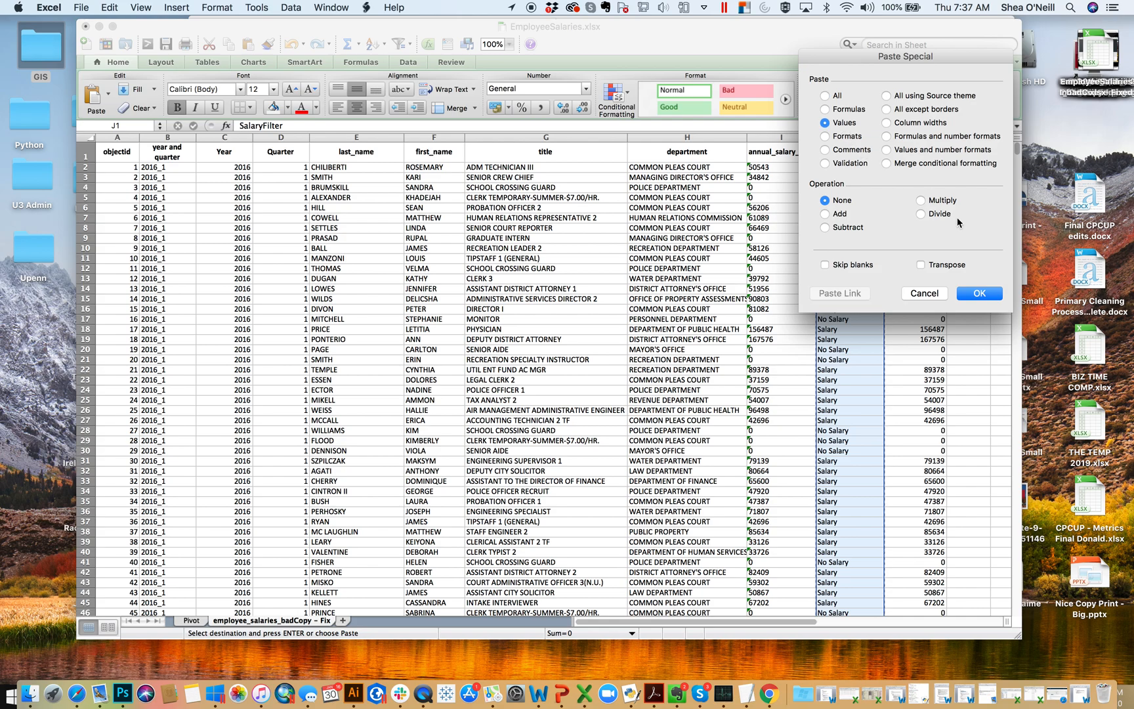
pyautogui.click(990, 293)
pyautogui.click(164, 43)
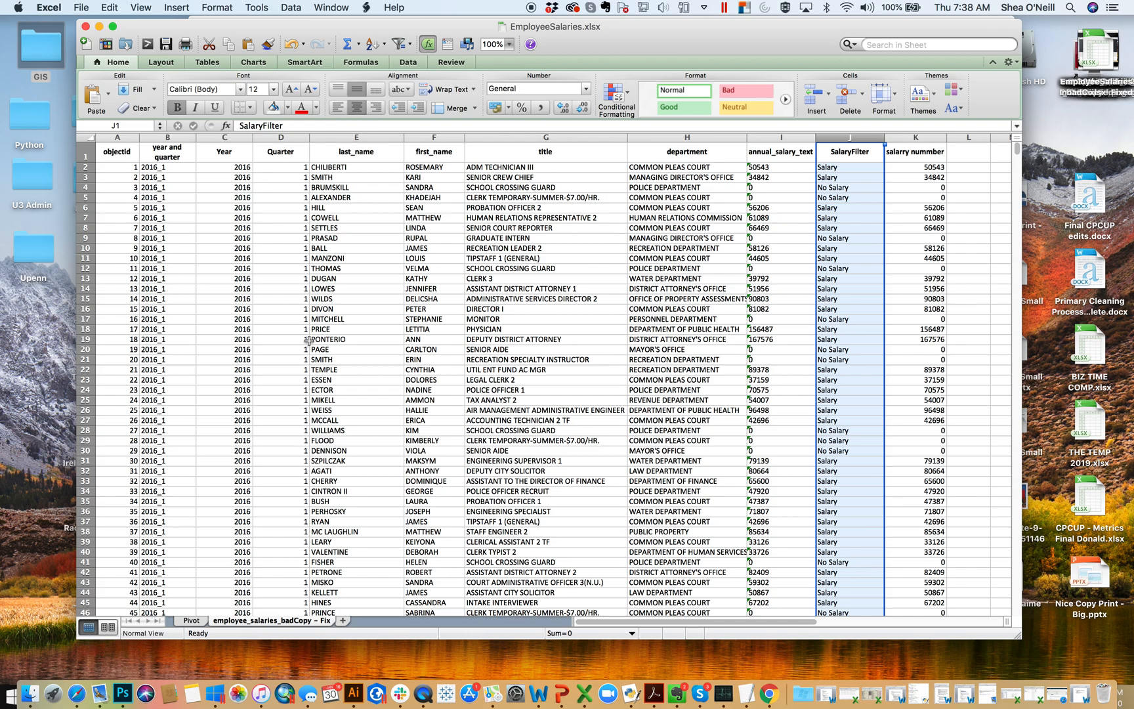
# - Refresh all data of the PivotTable on the Pivot sheet, moving the PivotTable Builder out of the way
pyautogui.click(192, 620)
pyautogui.click(371, 256)
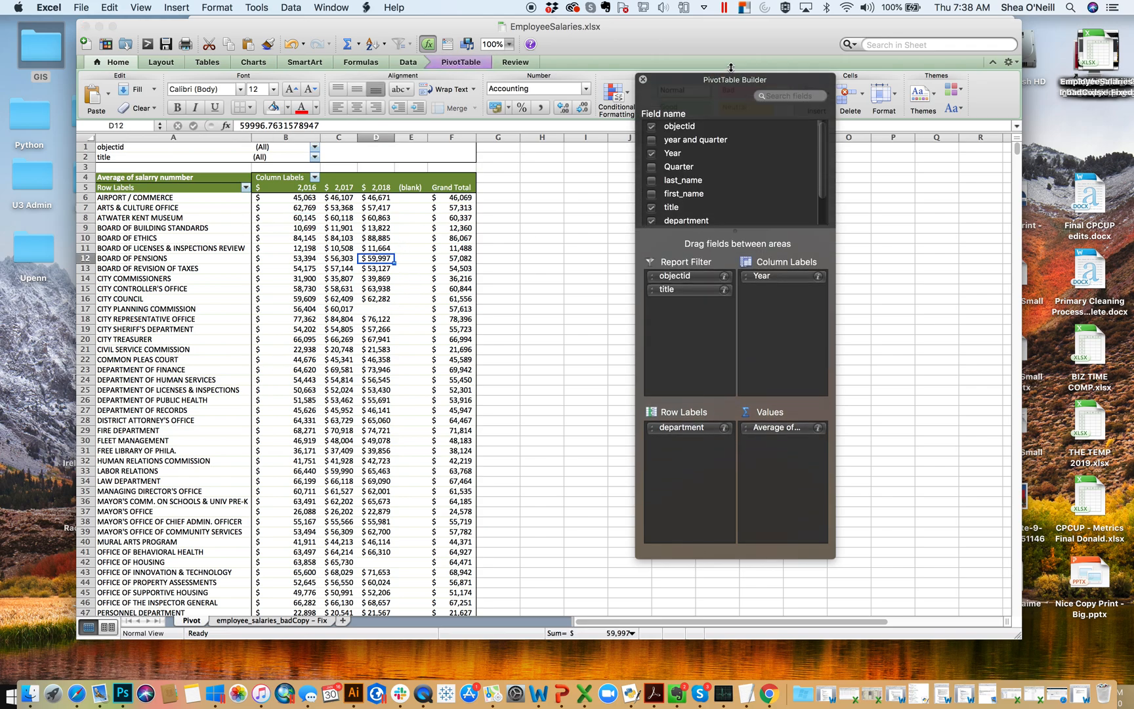
pyautogui.scroll(-2, 715, 186)
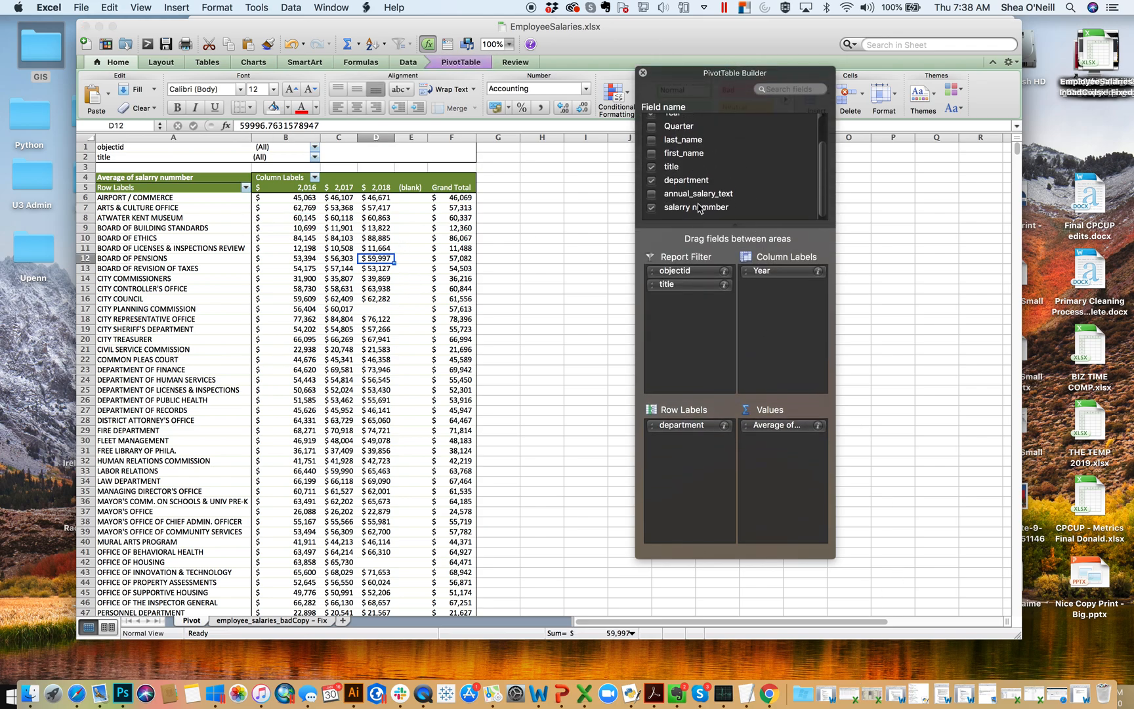
pyautogui.moveTo(760, 73); pyautogui.dragTo(990, 81)
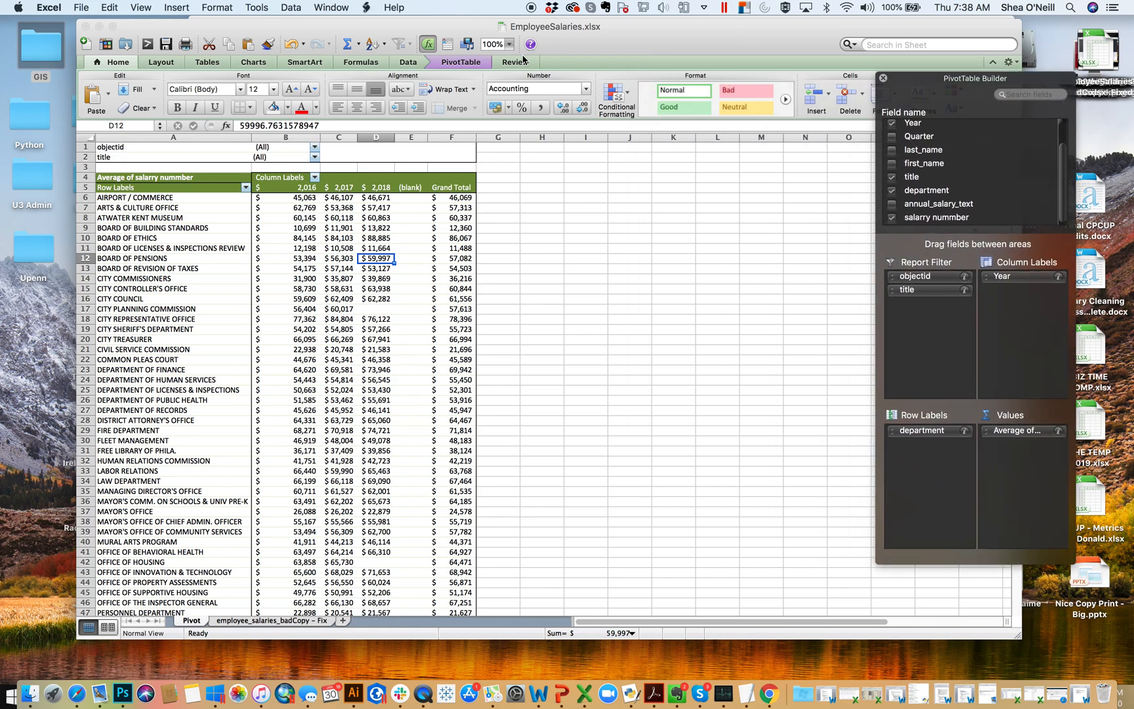
pyautogui.click(461, 62)
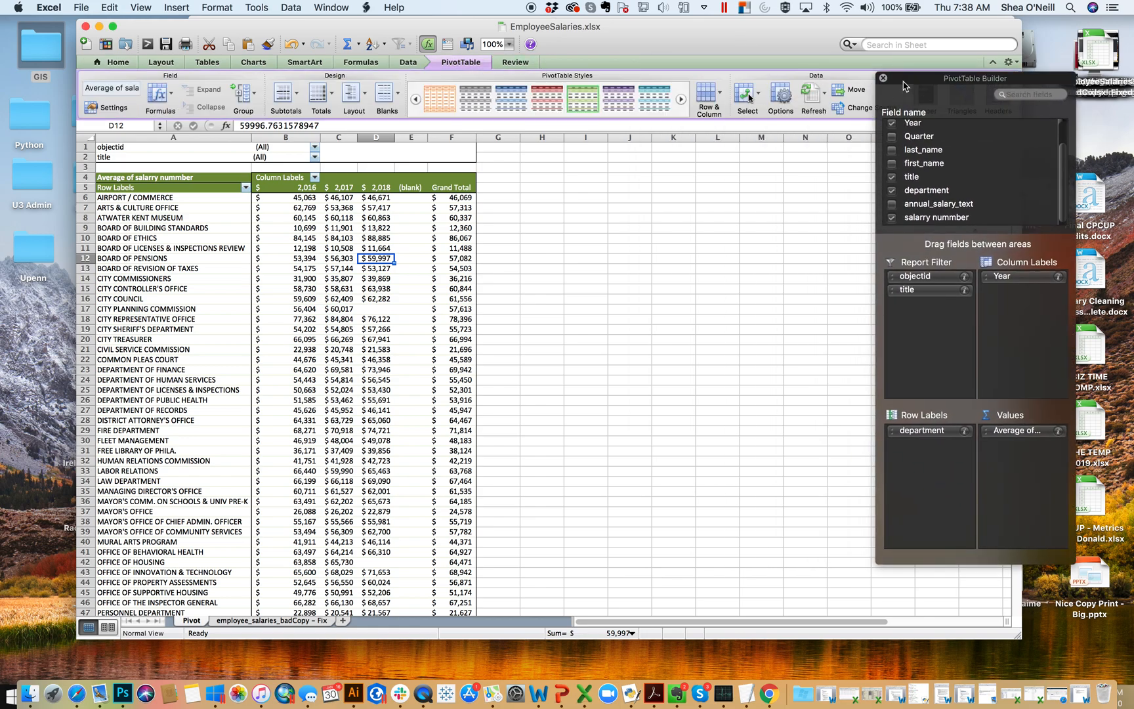
pyautogui.moveTo(906, 82); pyautogui.dragTo(870, 323)
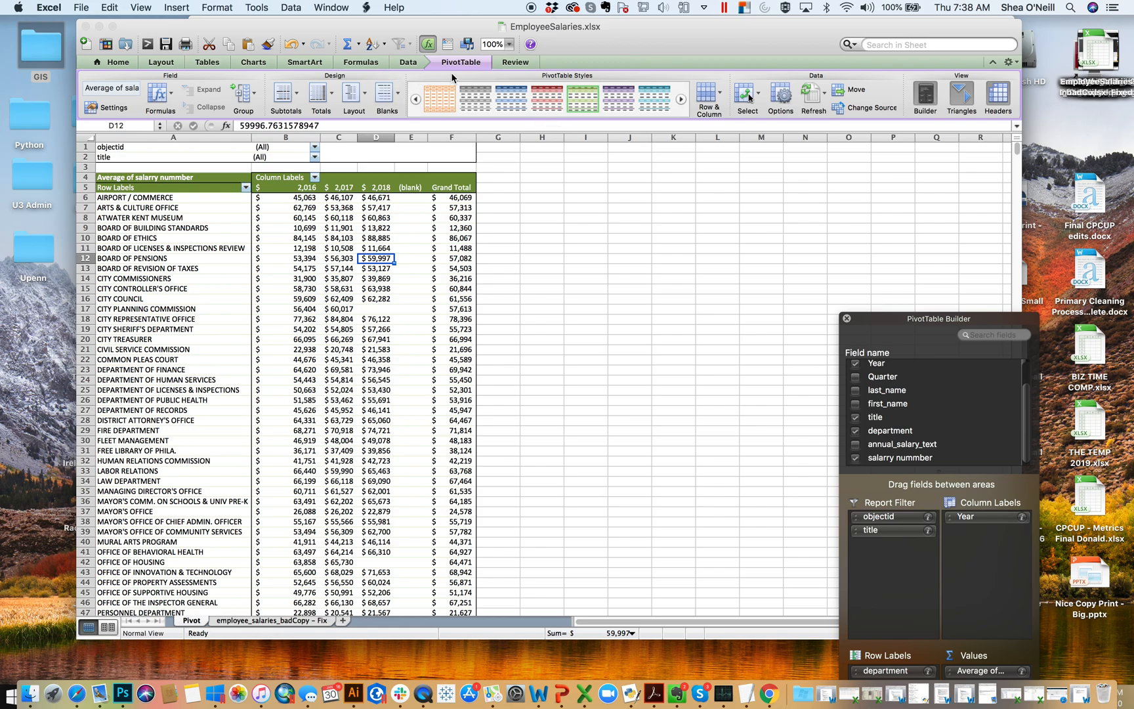
pyautogui.click(819, 92)
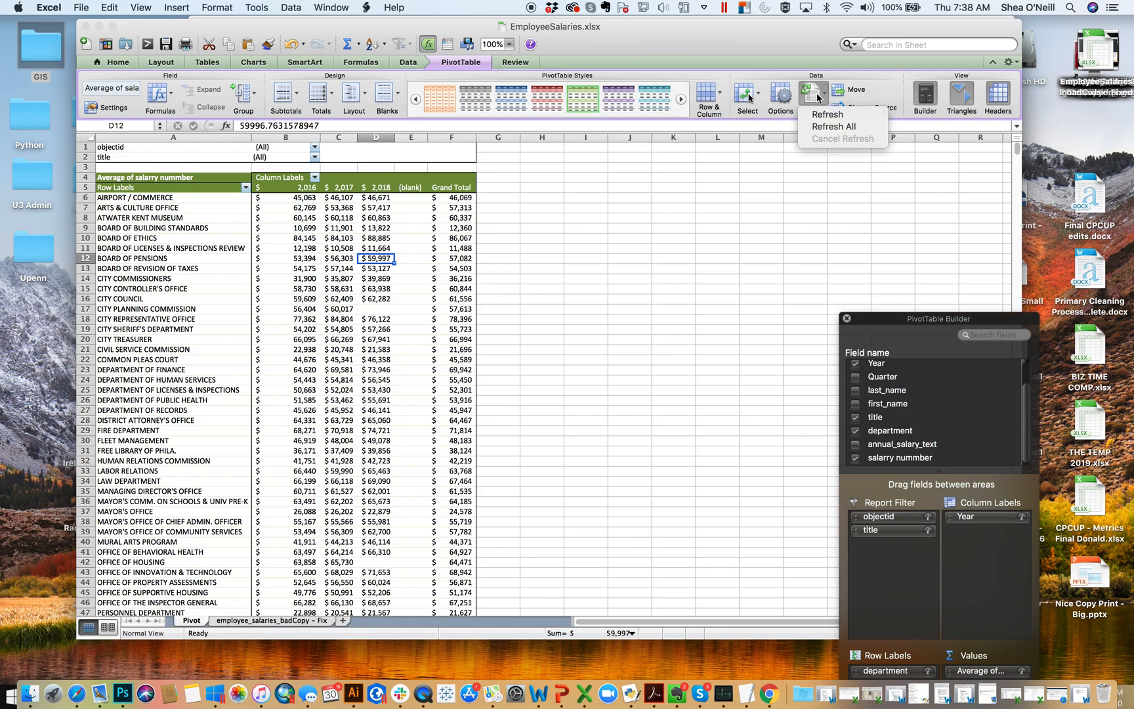
pyautogui.click(853, 127)
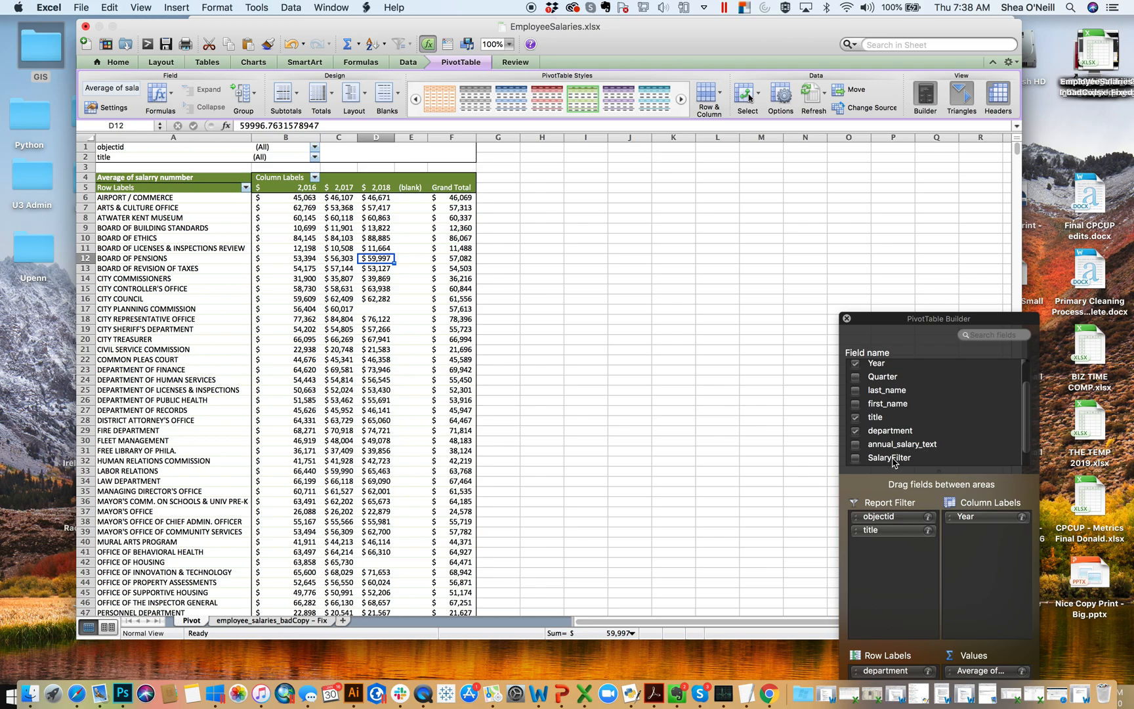
# - Add the SalaryFilter field to the PivotTable's report filter beneath title
pyautogui.scroll(-1, 893, 460)
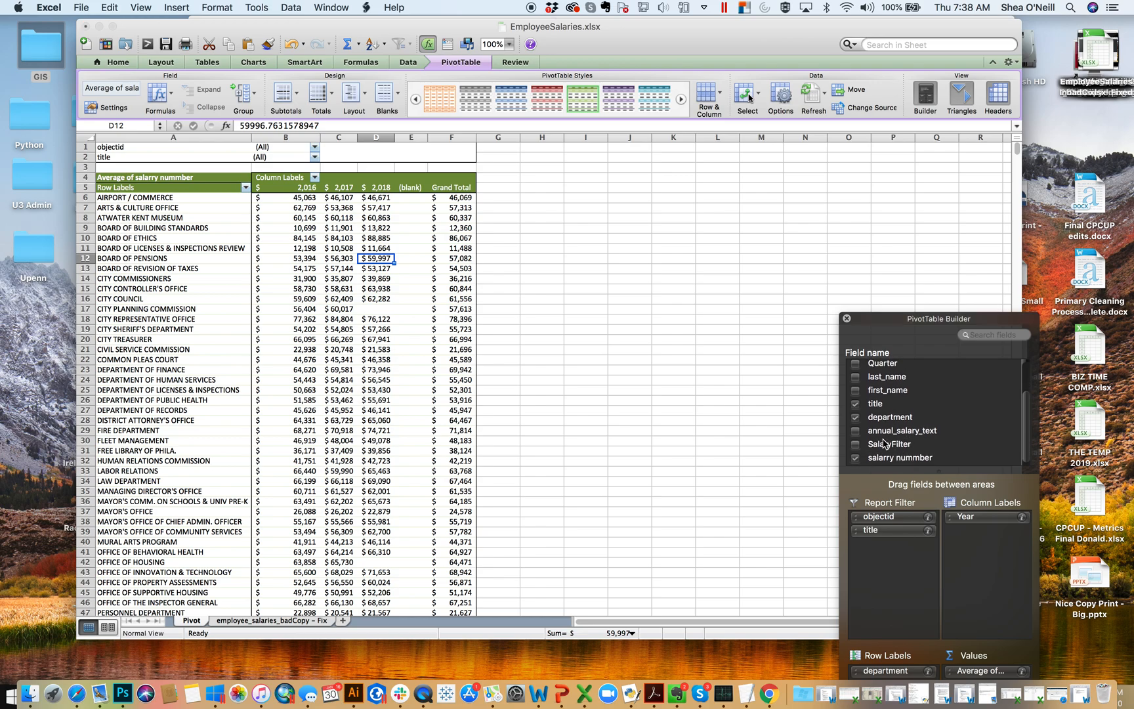
pyautogui.click(891, 449)
pyautogui.moveTo(891, 449); pyautogui.dragTo(891, 546)
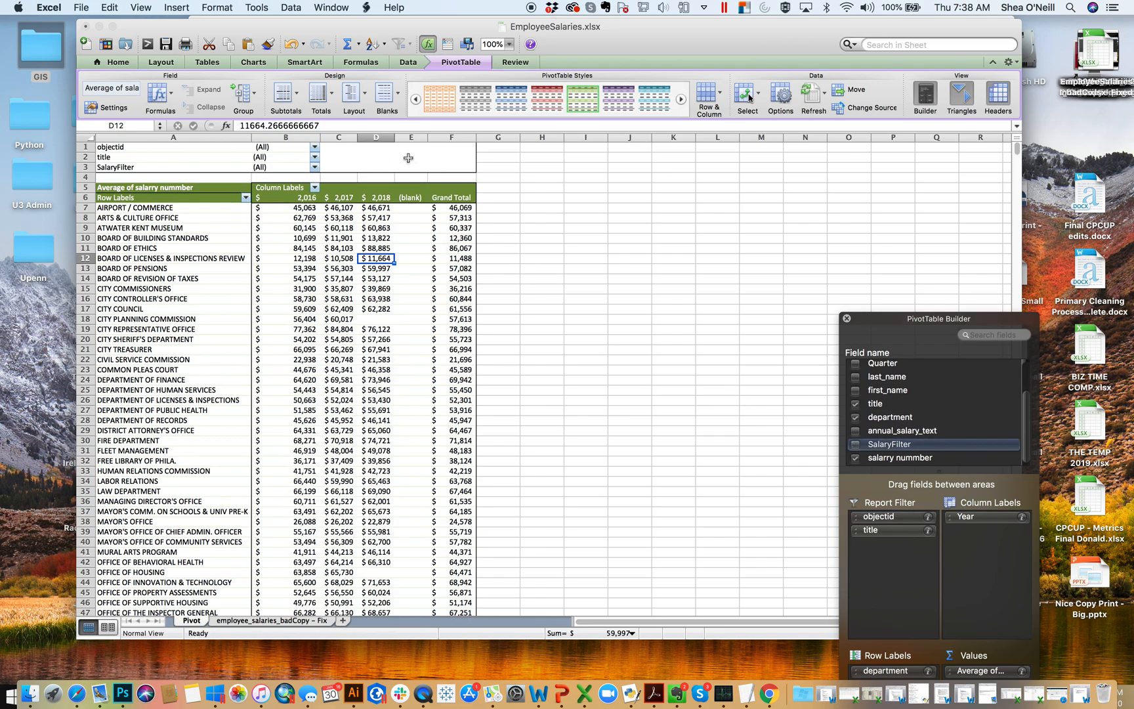
# - Exclude the No Salary item from the SalaryFilter report filter and move the PivotTable Builder back beside the table
pyautogui.click(315, 167)
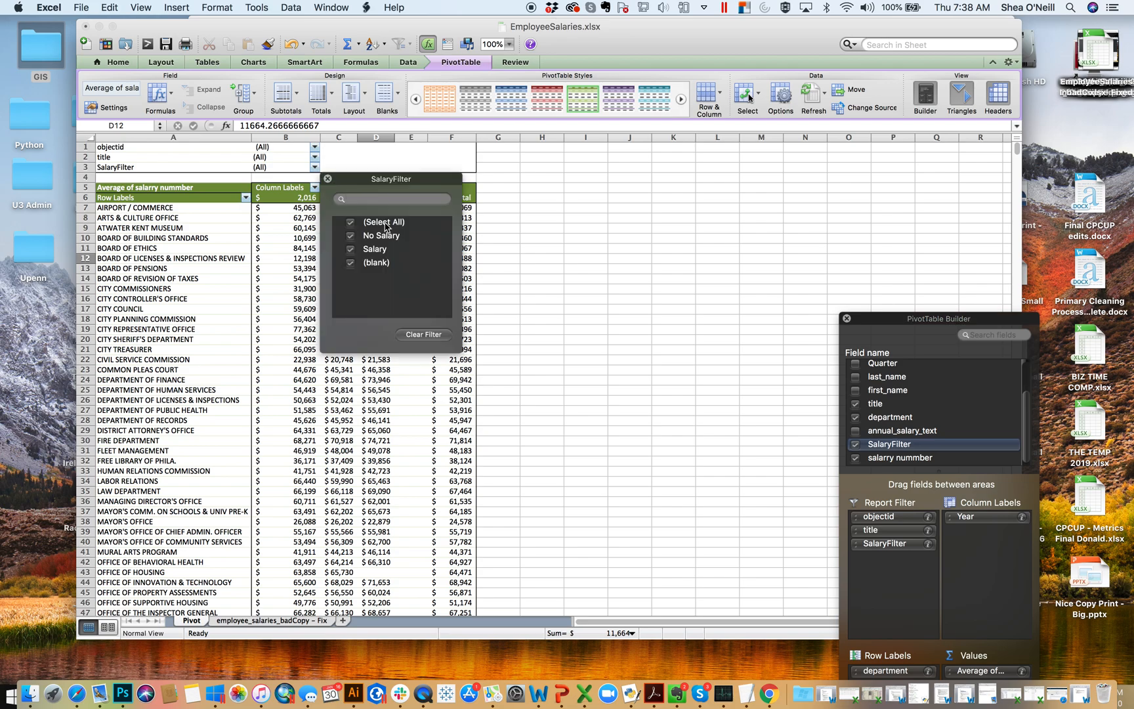
pyautogui.click(354, 237)
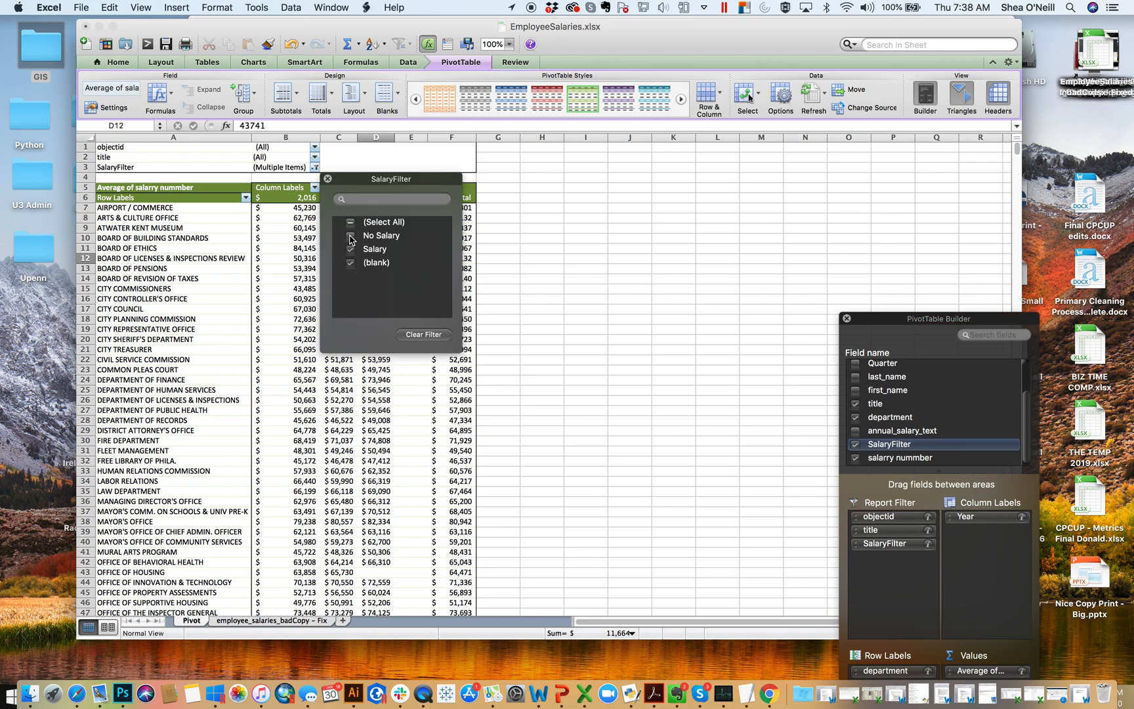
pyautogui.moveTo(376, 179); pyautogui.dragTo(656, 160)
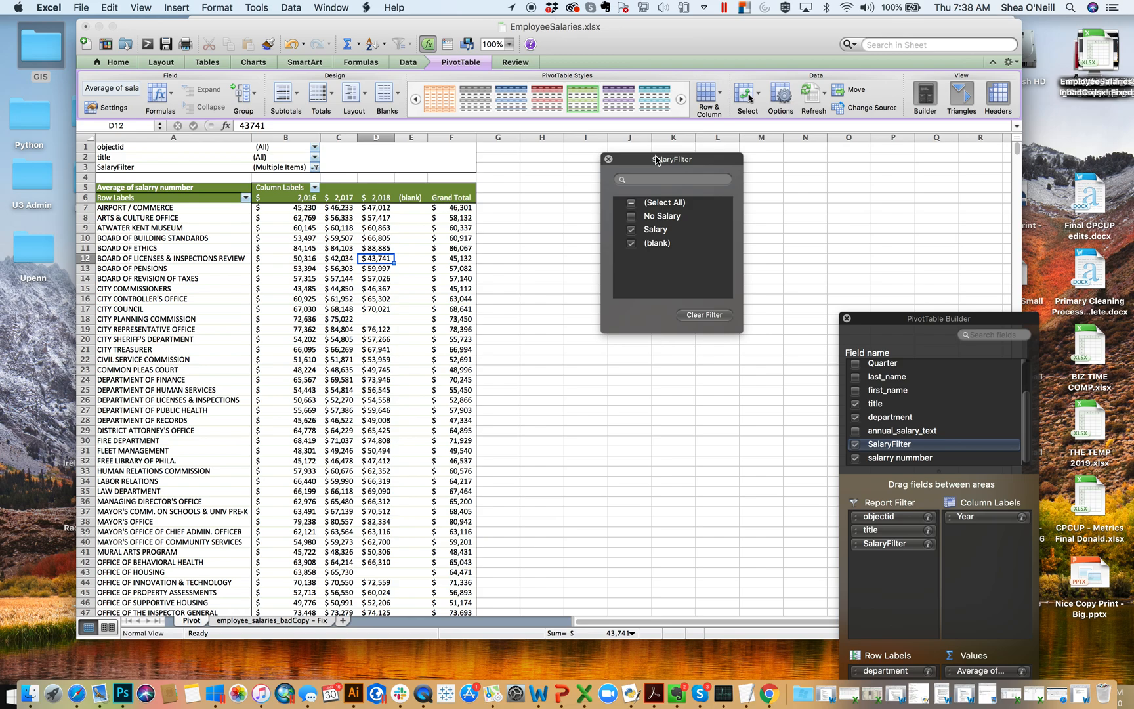
pyautogui.click(608, 159)
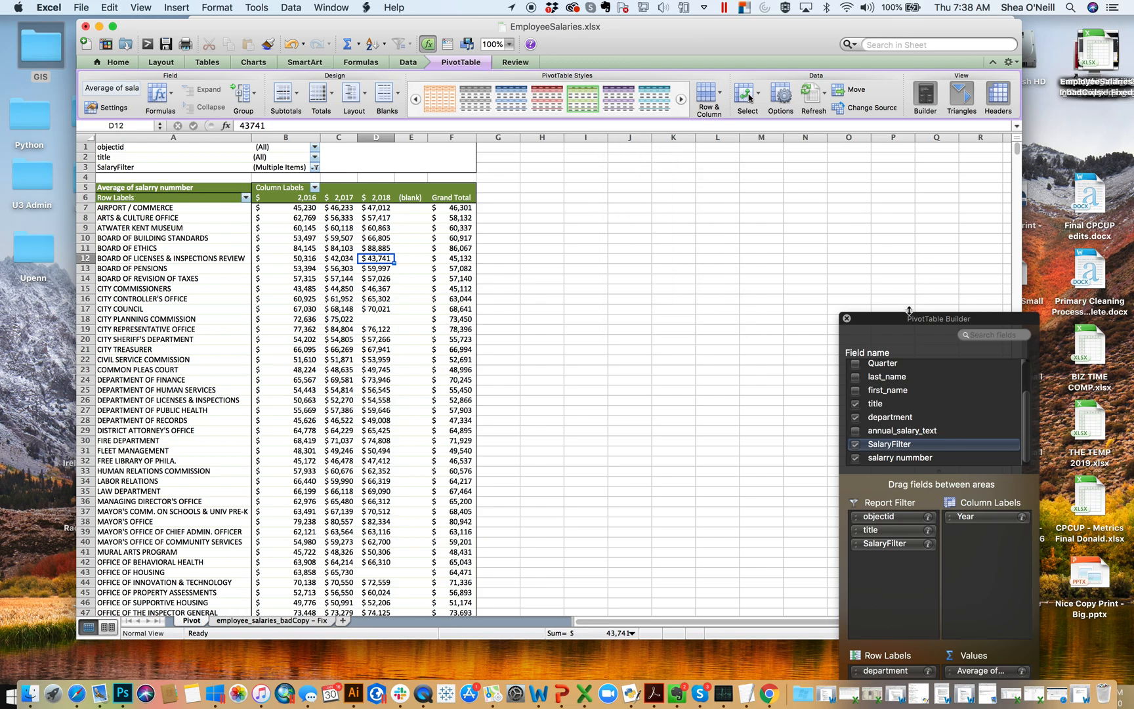
pyautogui.moveTo(905, 319); pyautogui.dragTo(805, 163)
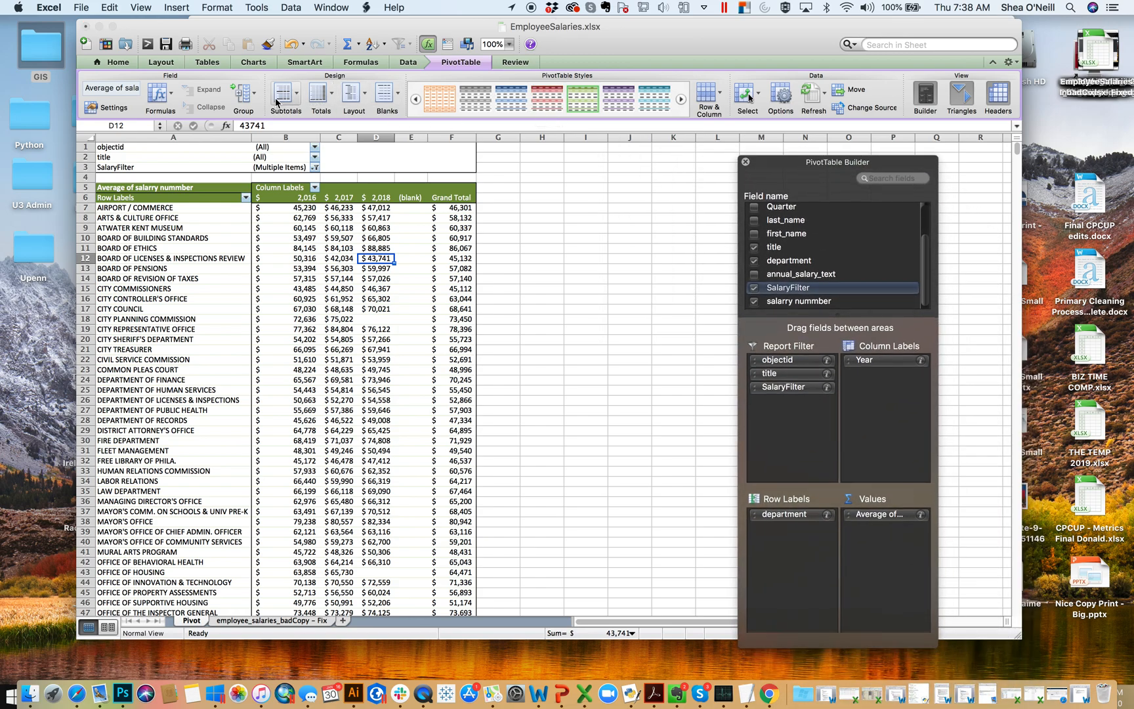
# - Move the title field to the row labels beneath department and set the PivotTable to Tabular Layout
pyautogui.click(352, 95)
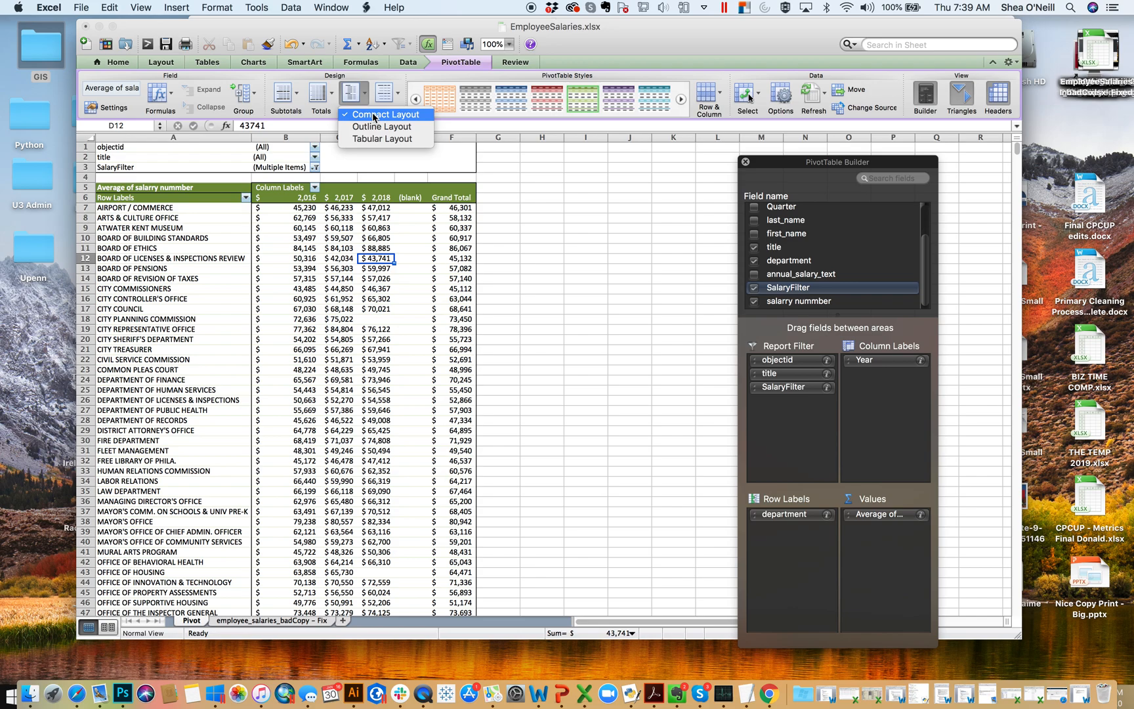
pyautogui.click(843, 231)
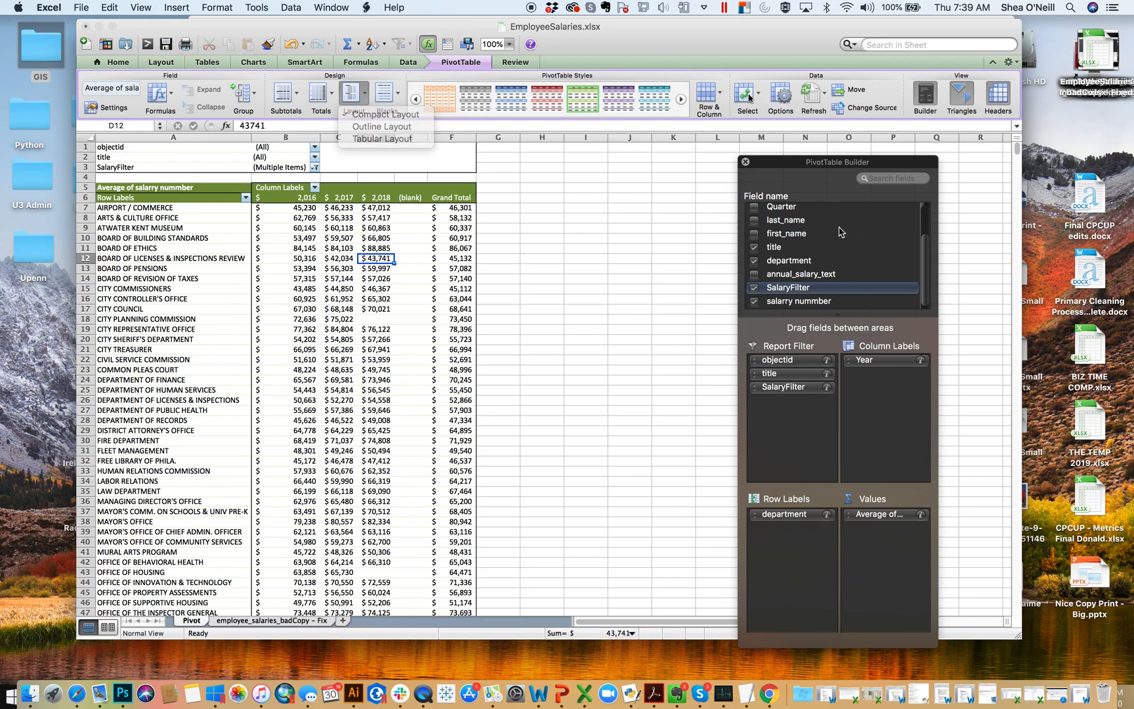
pyautogui.click(779, 251)
pyautogui.moveTo(775, 252); pyautogui.dragTo(817, 545)
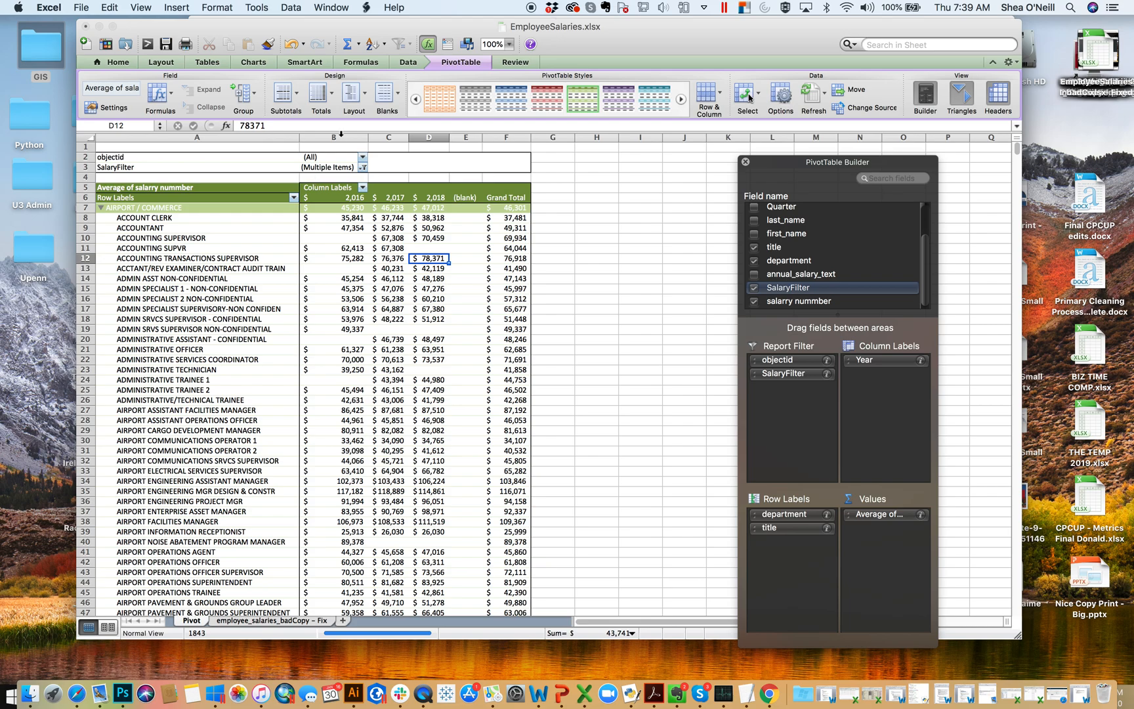
pyautogui.click(353, 99)
pyautogui.click(385, 146)
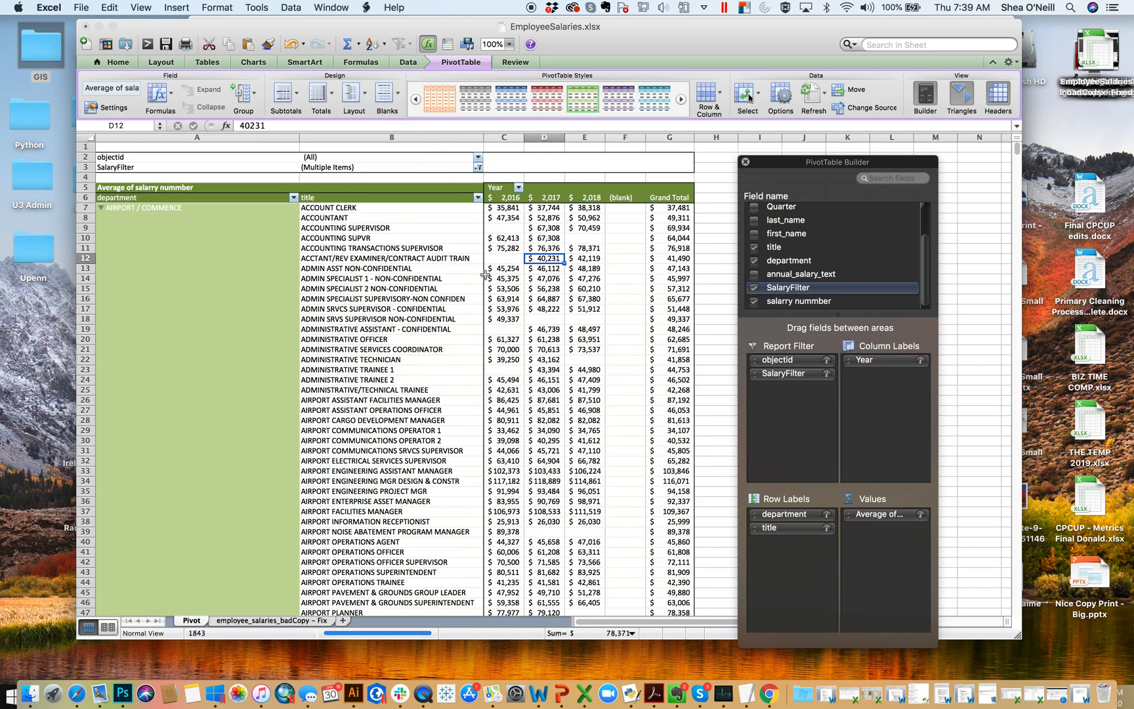
# - Set the subtotals of the department field to None and look through the rows of the PivotTable
pyautogui.click(828, 517)
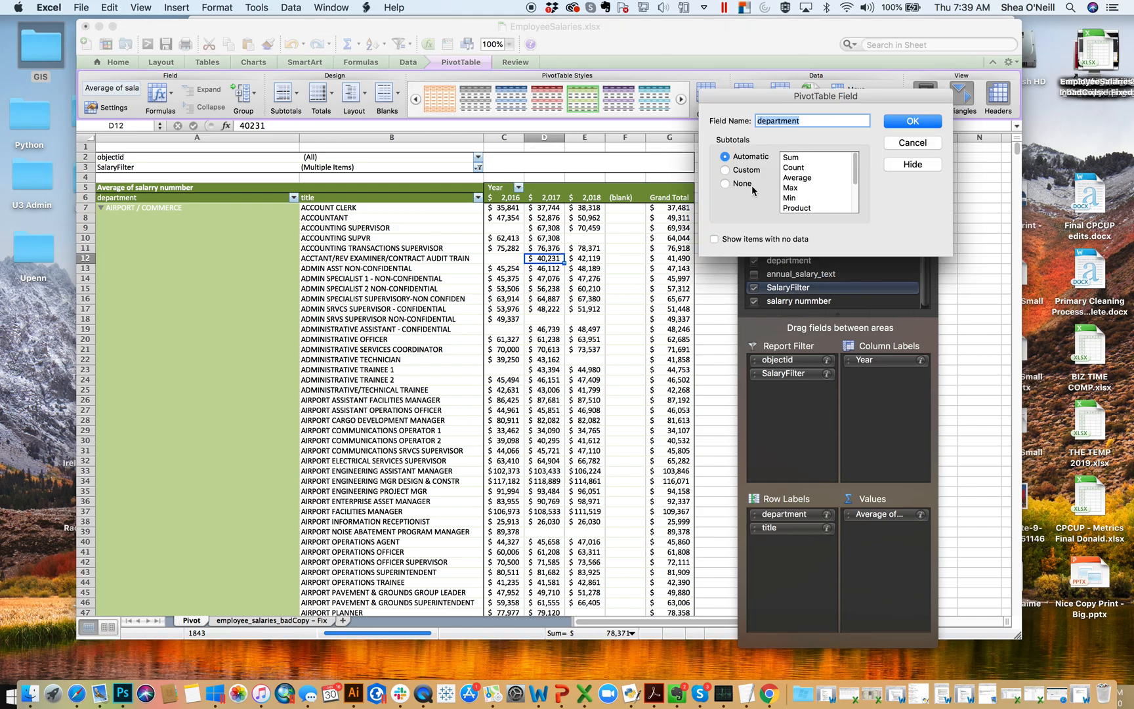
pyautogui.click(726, 183)
pyautogui.click(912, 122)
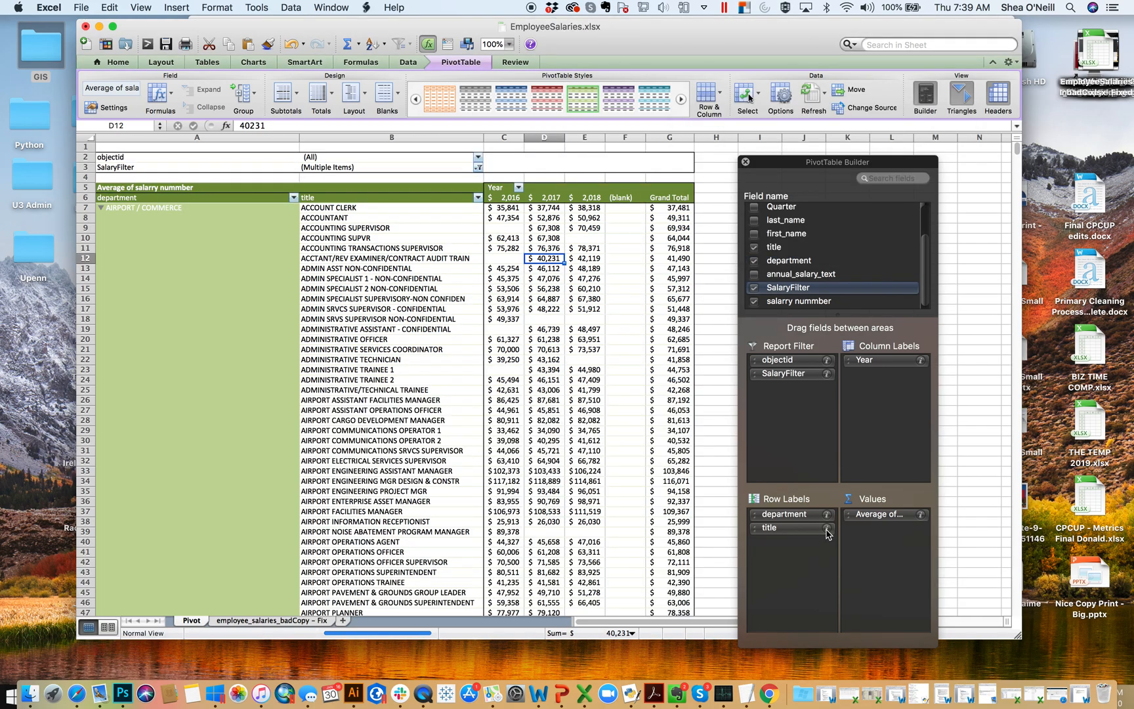
pyautogui.scroll(-20, 444, 367)
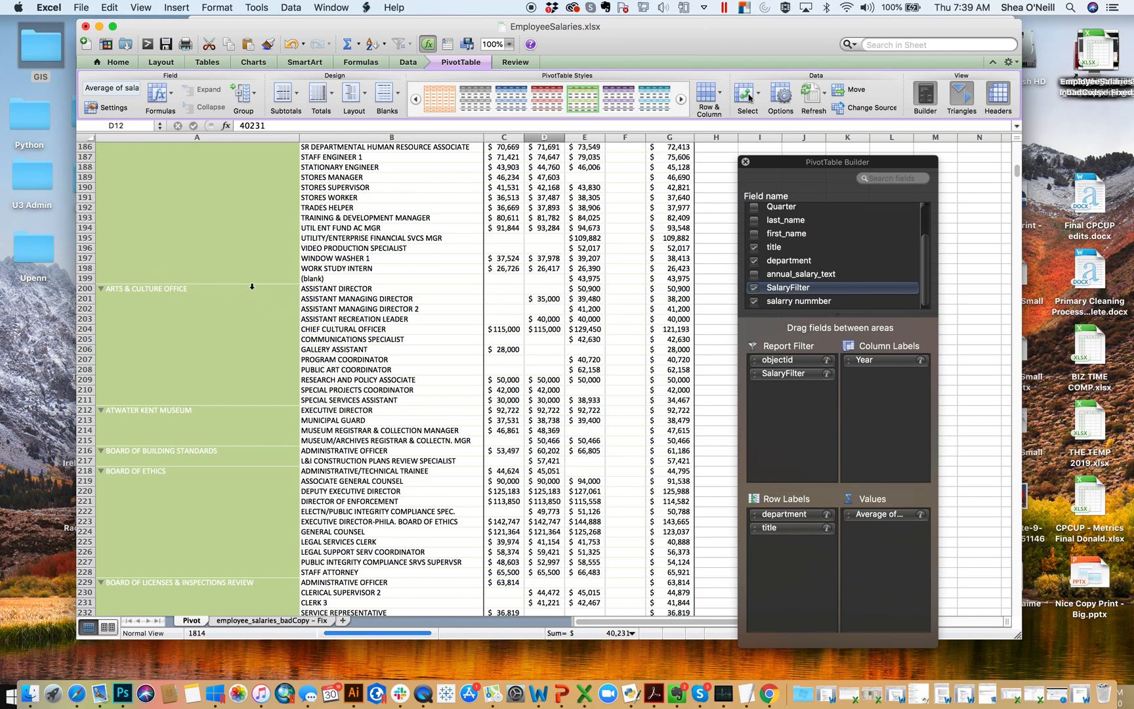
# - Copy the PivotTable's department, title and 2016 to 2018 cells in A7:E215, from Airport / Commerce through Atwater Kent Museum
pyautogui.scroll(20, 448, 295)
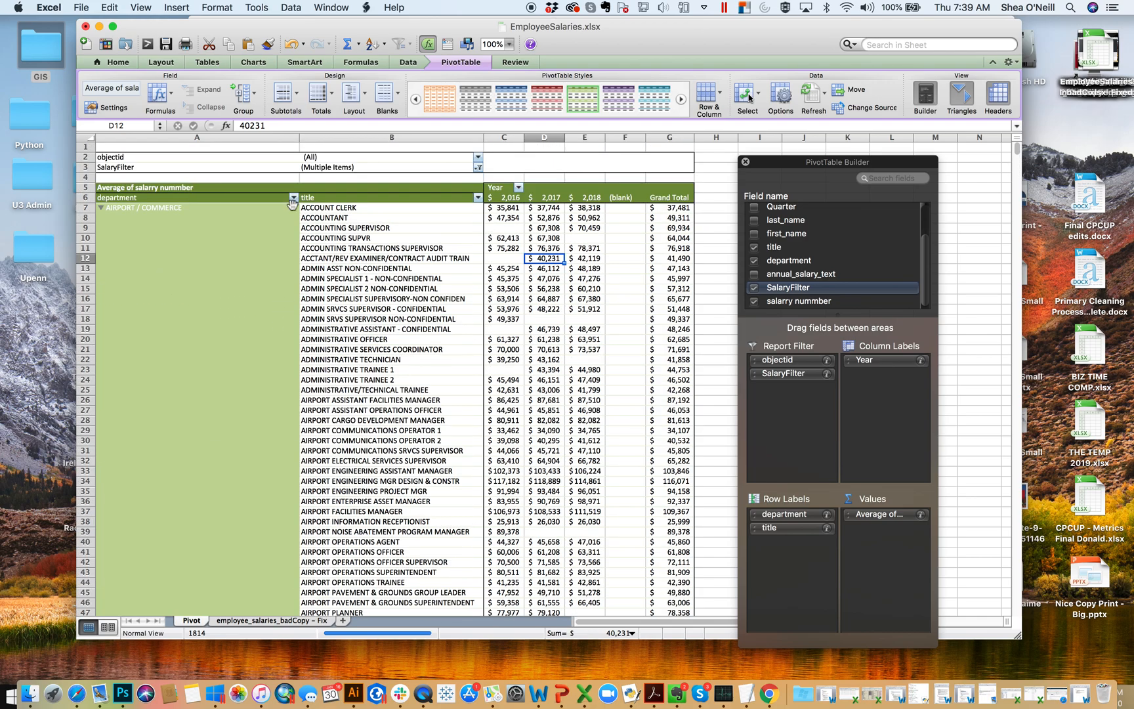
pyautogui.moveTo(276, 208); pyautogui.dragTo(568, 410)
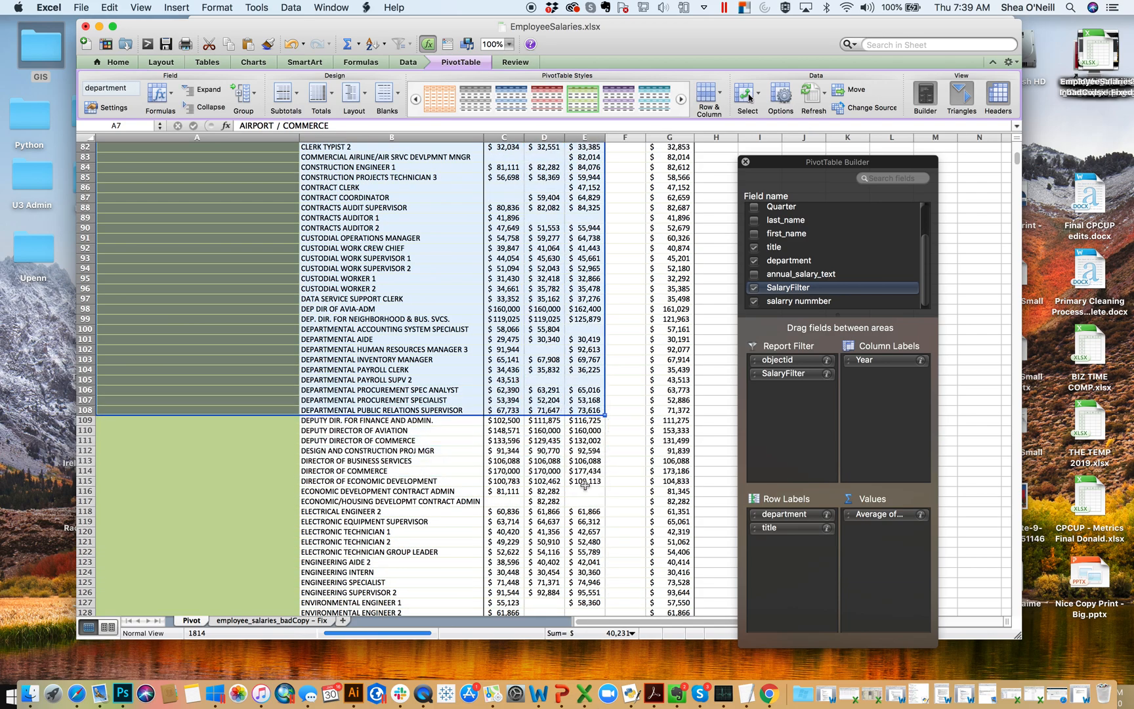
pyautogui.scroll(-15, 585, 484)
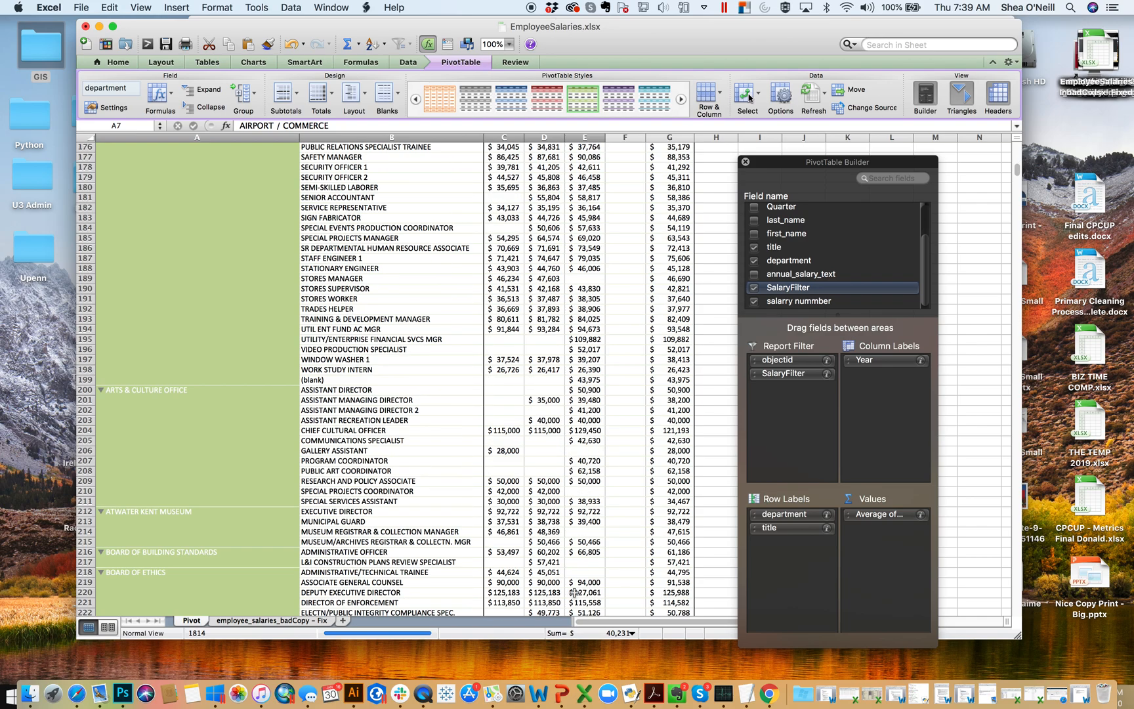
pyautogui.click(586, 530)
pyautogui.moveTo(586, 530); pyautogui.dragTo(266, 392)
pyautogui.click(584, 541)
pyautogui.moveTo(583, 542); pyautogui.dragTo(87, 207)
pyautogui.press('super+c')
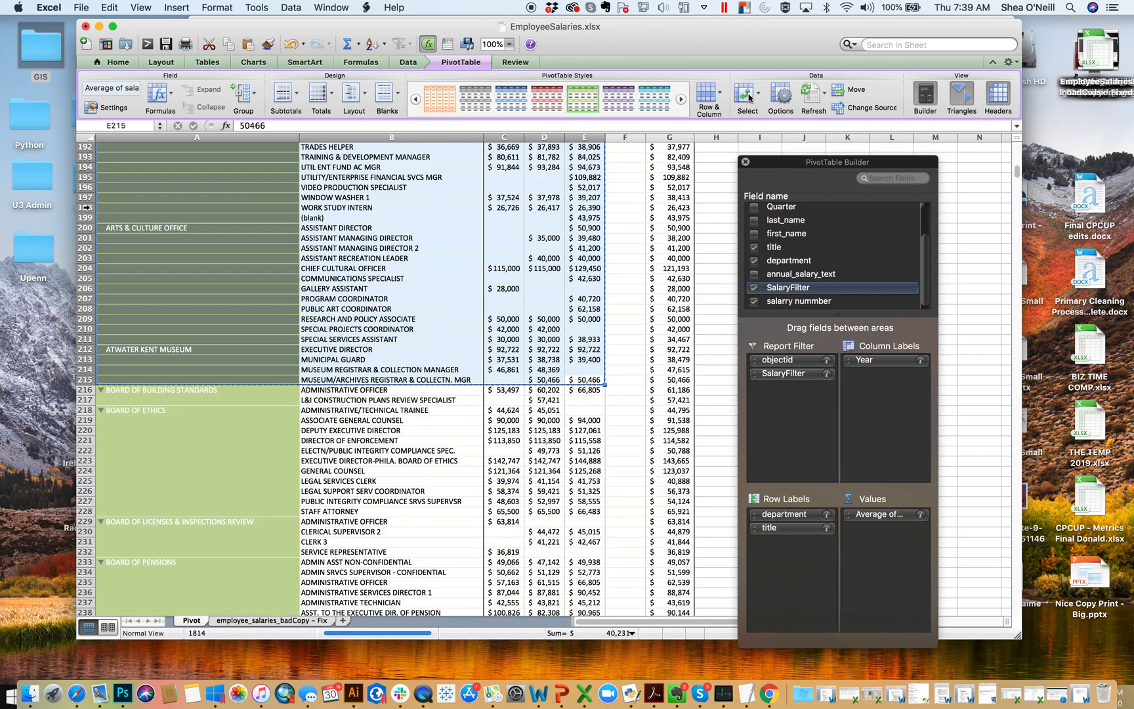
# - Add a new sheet and paste the copied PivotTable rows starting at cell A2
pyautogui.click(345, 622)
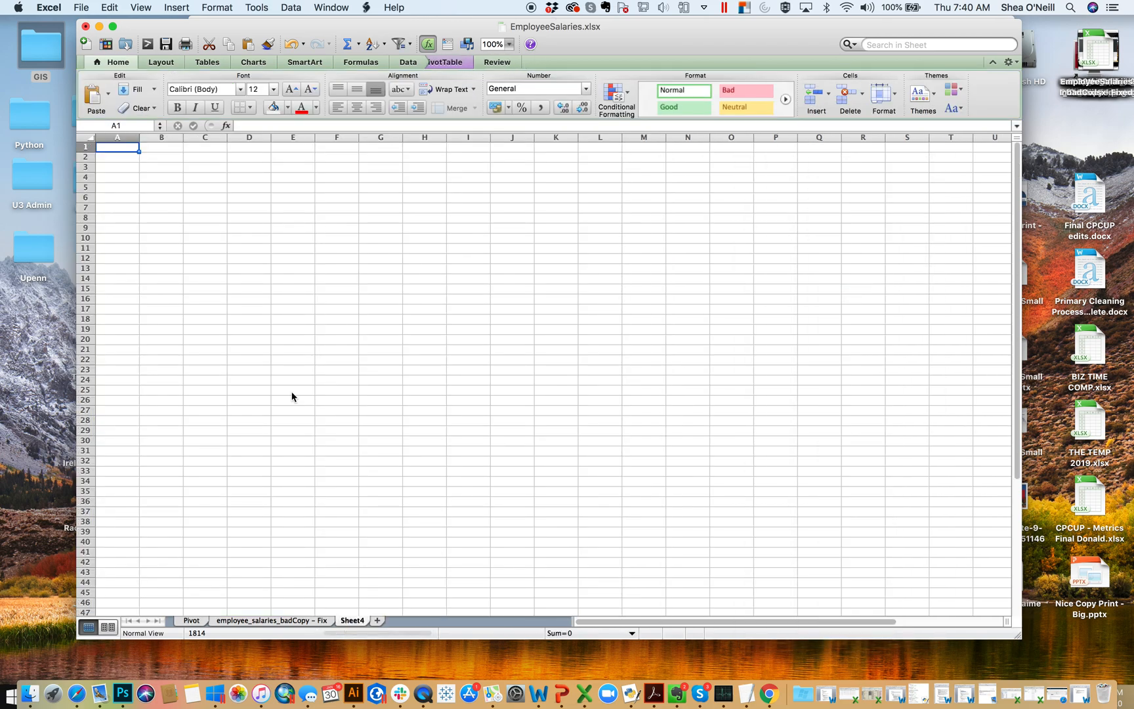
pyautogui.click(133, 157)
pyautogui.press('super+v')
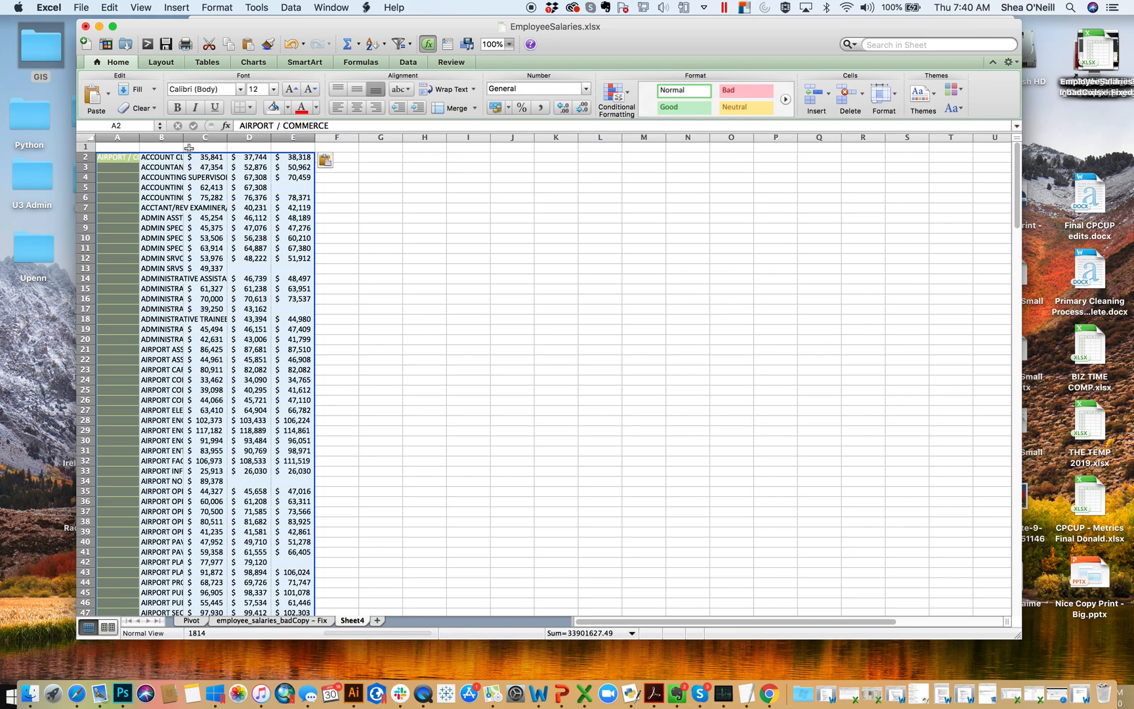
# - Enter the headers Dept in A1 and Title in B1 above the pasted rows
pyautogui.click(122, 150)
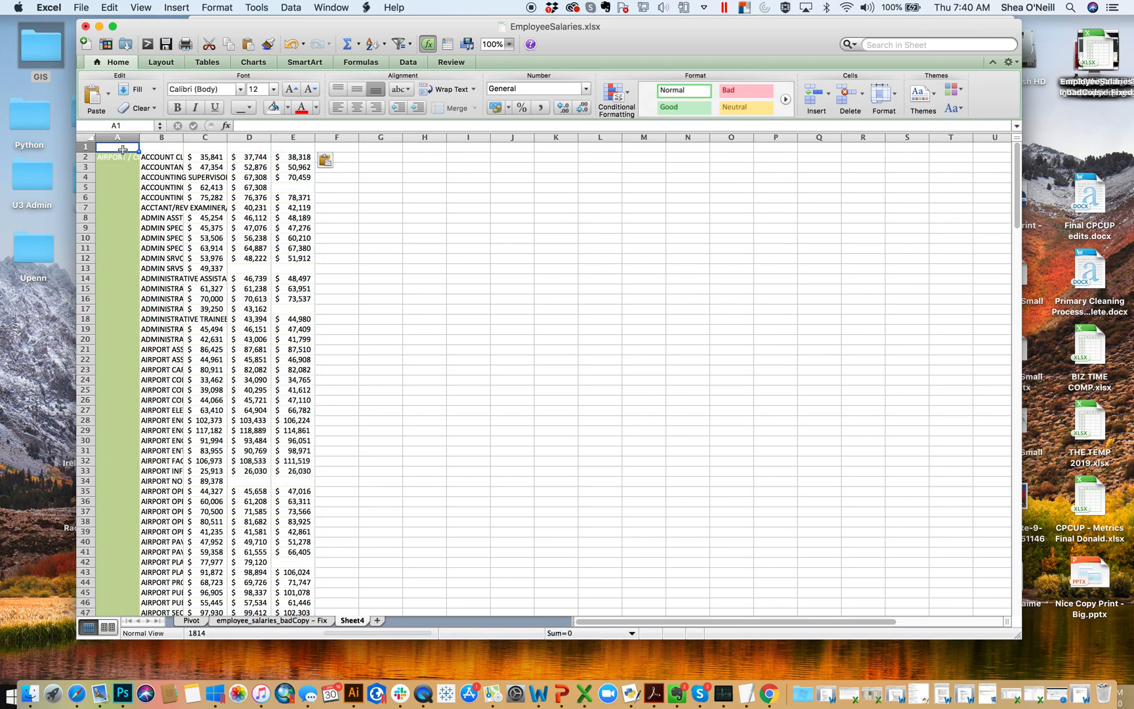
pyautogui.write('Dept')
pyautogui.press('Tab')
pyautogui.write('Title')
pyautogui.press('Tab')
pyautogui.write('201')
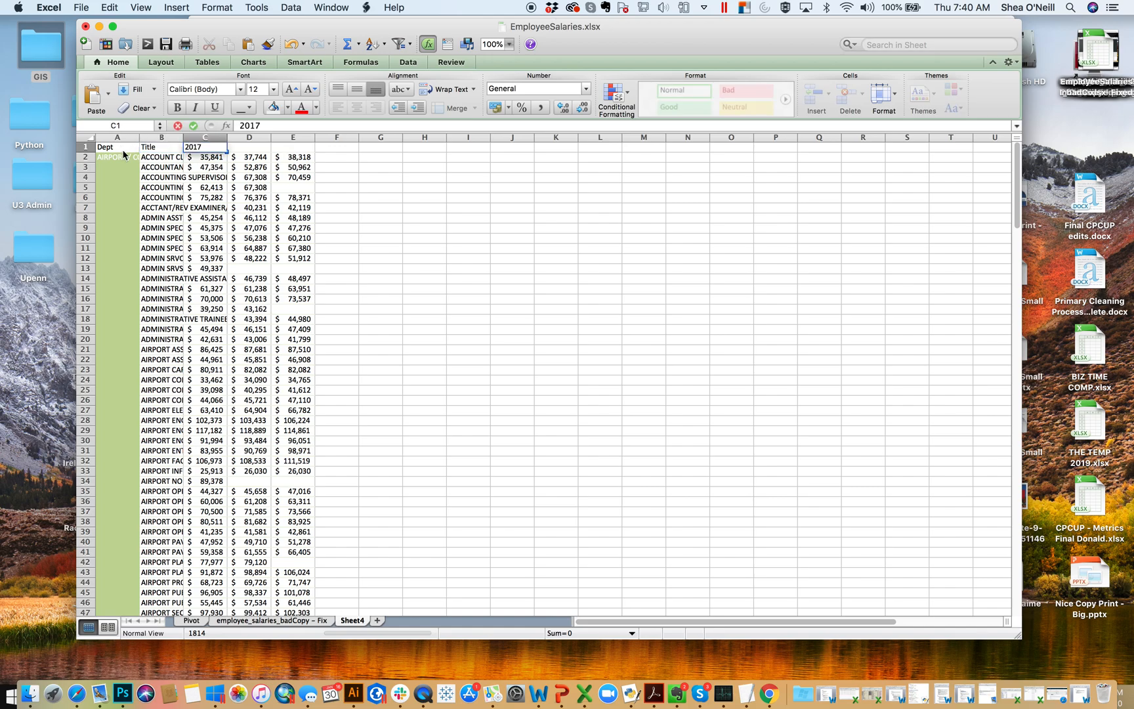
# - Enter the headers 2016, 2017 and 2018 in C1:E1 and widen the pasted data columns
pyautogui.click(213, 150)
pyautogui.write('2016')
pyautogui.press('Tab')
pyautogui.write('2017')
pyautogui.press('Tab')
pyautogui.write('2018')
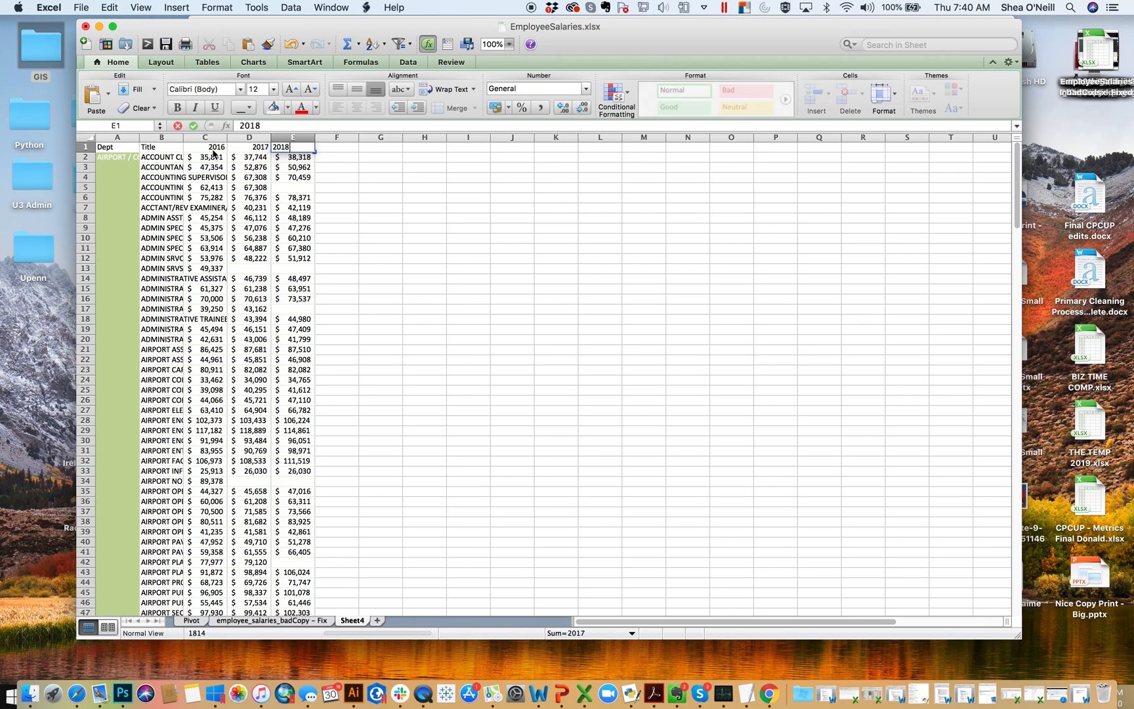
pyautogui.press('Return')
pyautogui.moveTo(138, 134); pyautogui.dragTo(475, 138)
pyautogui.click(175, 160)
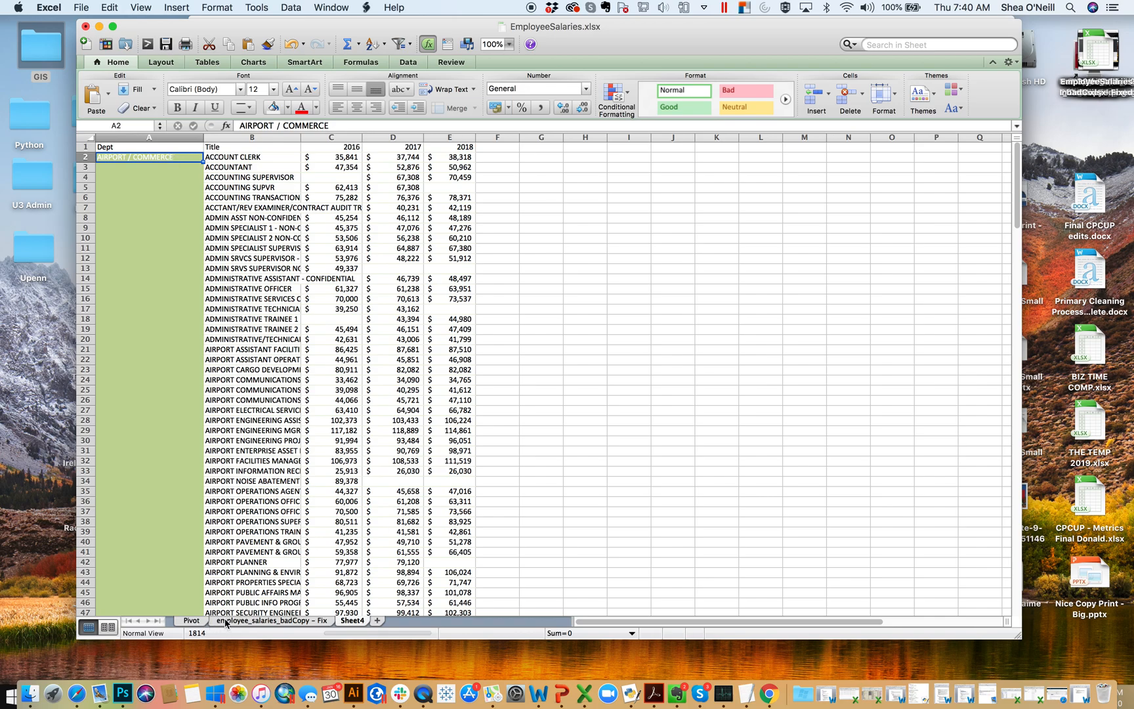
# - Check the top rows of the table on the Pivot sheet and widen the Dept column on Sheet4 further
pyautogui.click(205, 622)
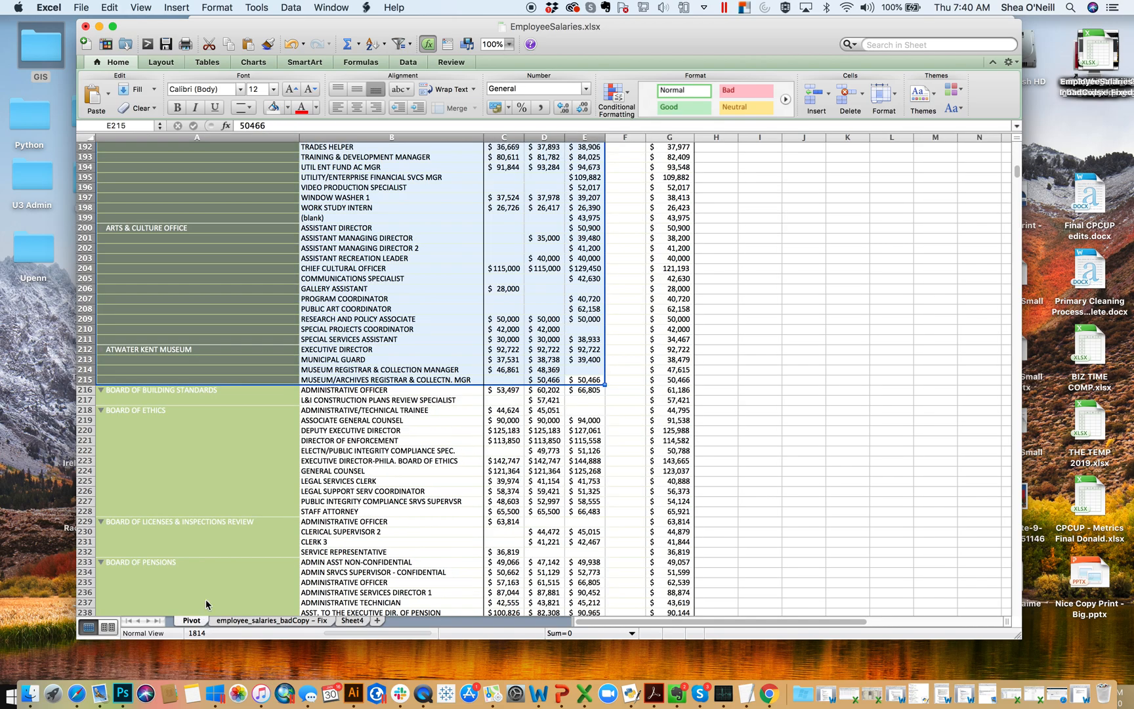
pyautogui.click(240, 288)
pyautogui.scroll(20, 242, 251)
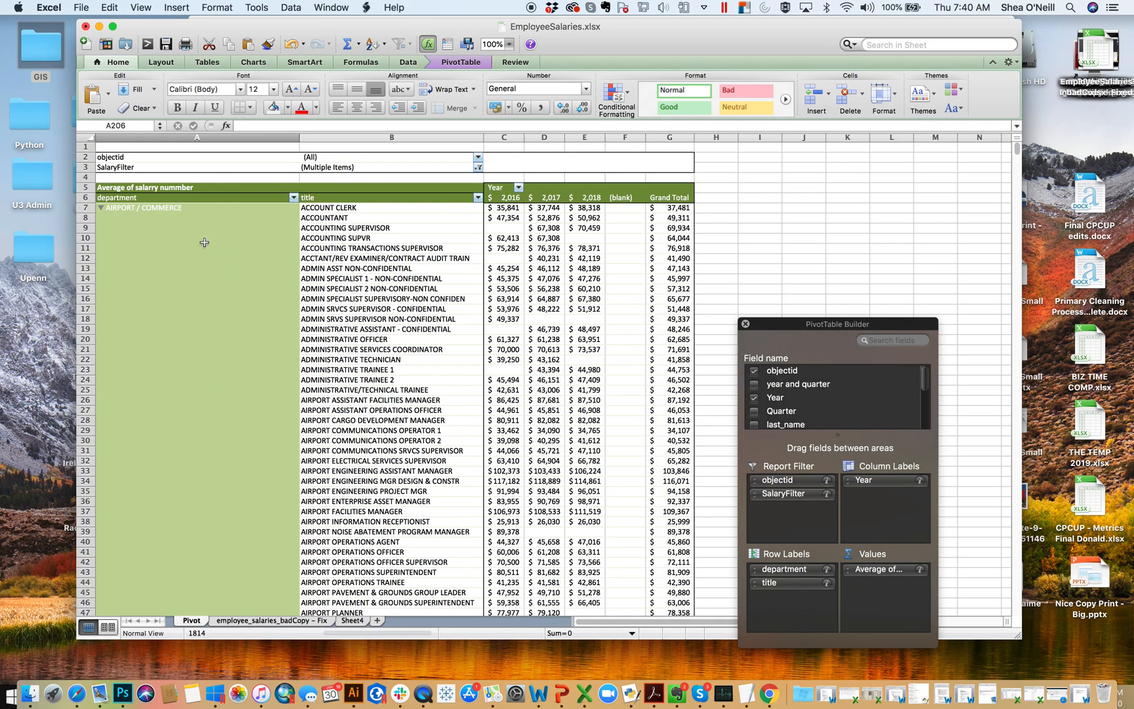
pyautogui.click(352, 621)
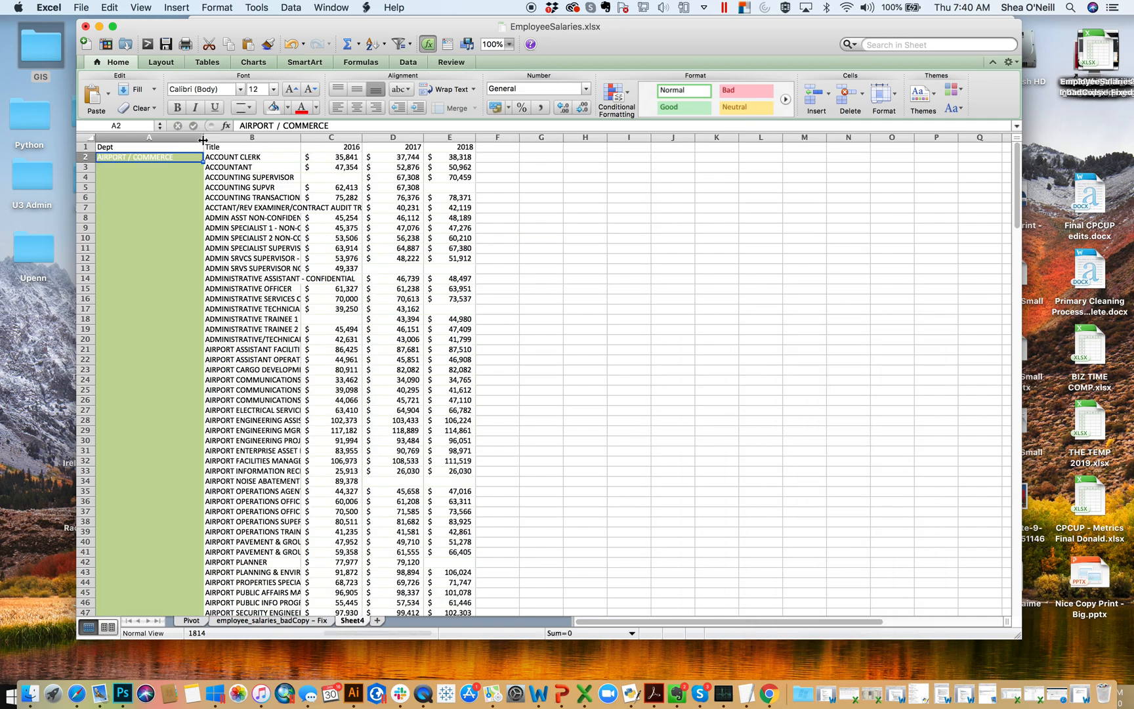
pyautogui.moveTo(203, 140); pyautogui.dragTo(245, 140)
pyautogui.click(288, 167)
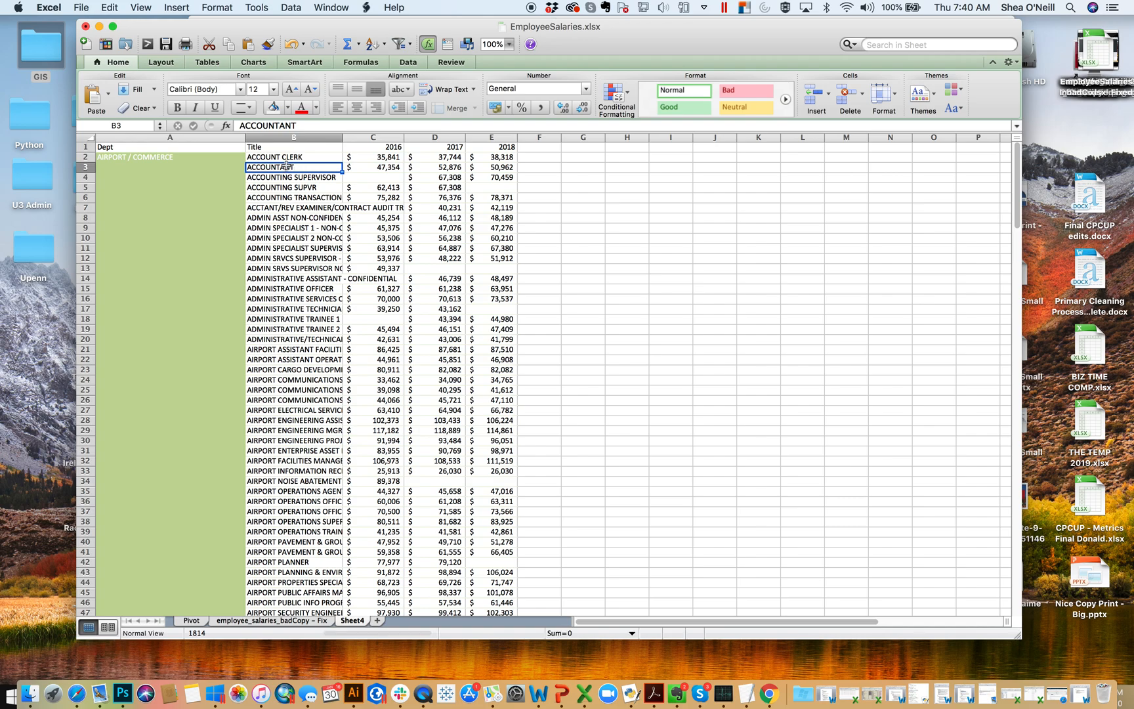
# - Select the Dept cells from A2 down to the last data row, A210
pyautogui.click(222, 169)
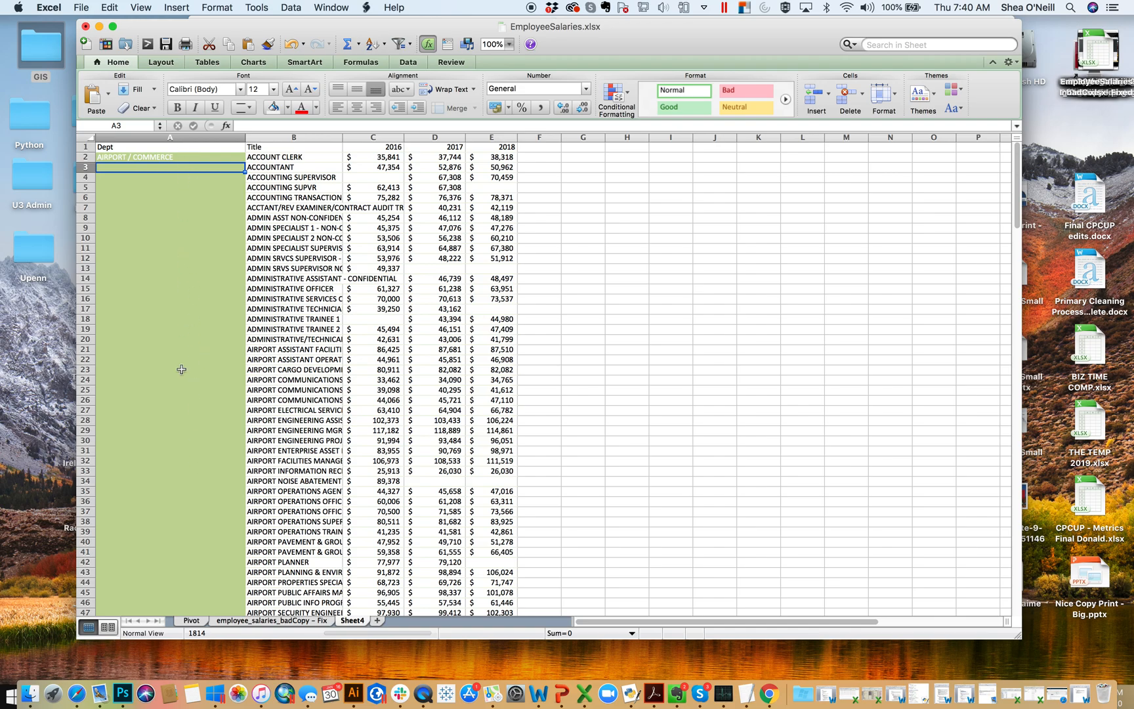
pyautogui.click(190, 157)
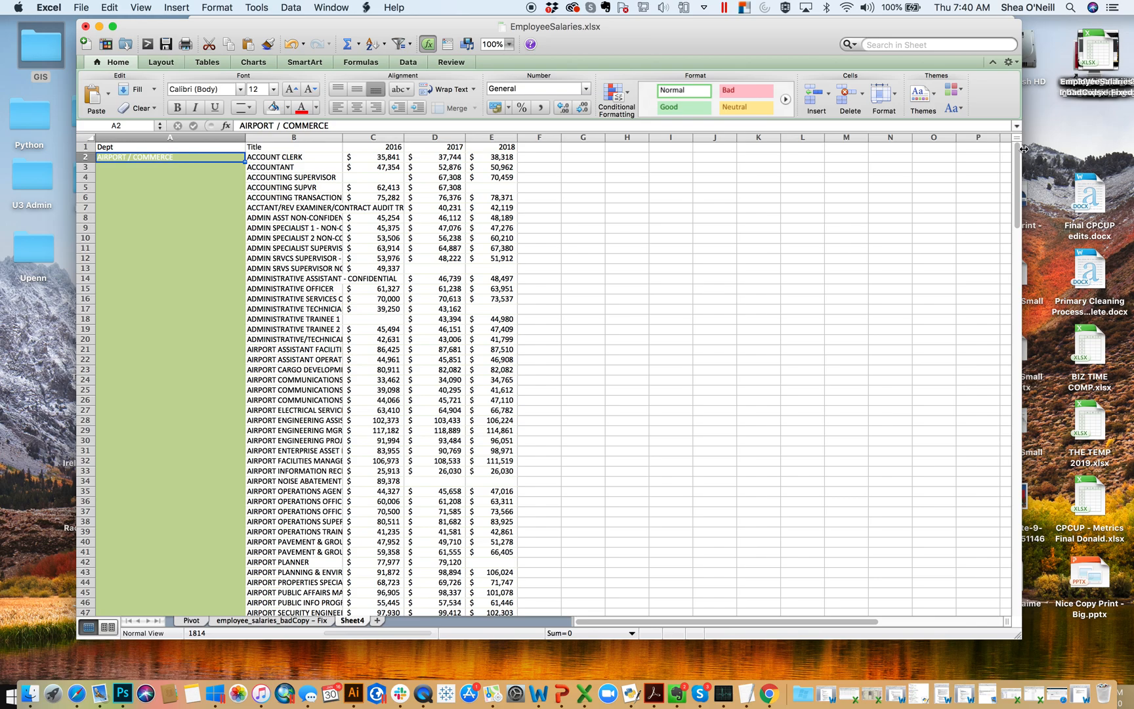
pyautogui.moveTo(1020, 158); pyautogui.dragTo(987, 541)
pyautogui.scroll(5, 631, 445)
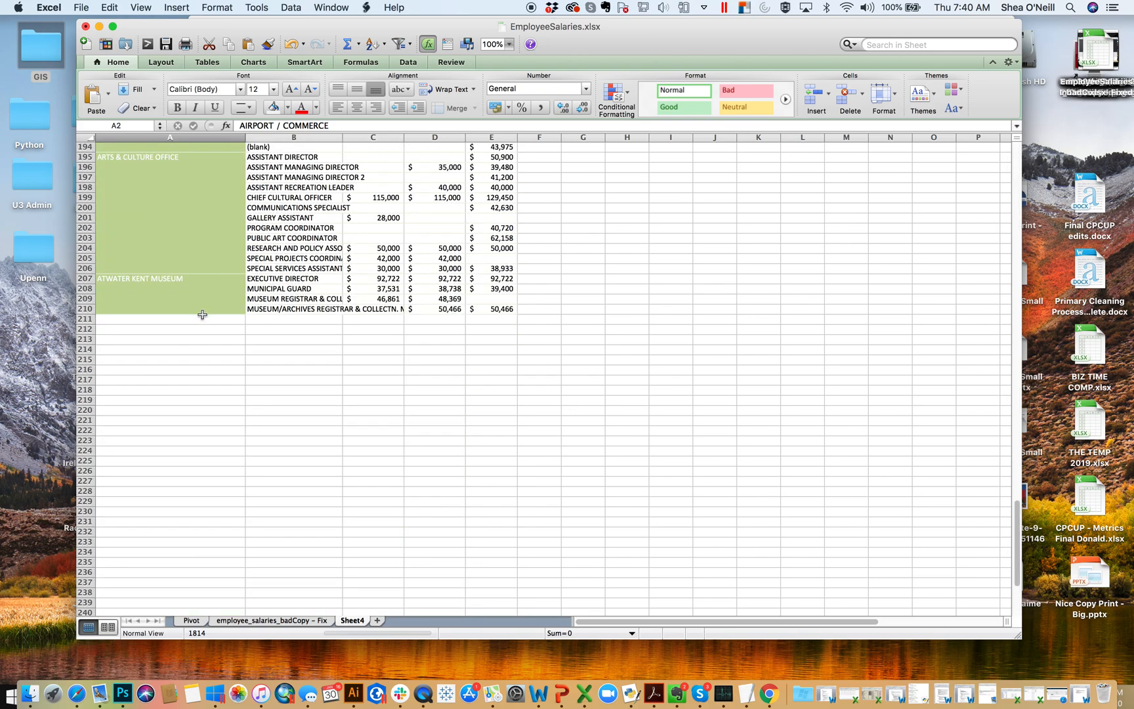
pyautogui.keyDown('shift'); pyautogui.click(203, 309); pyautogui.keyUp('shift')
pyautogui.moveTo(1022, 525); pyautogui.dragTo(1019, 151)
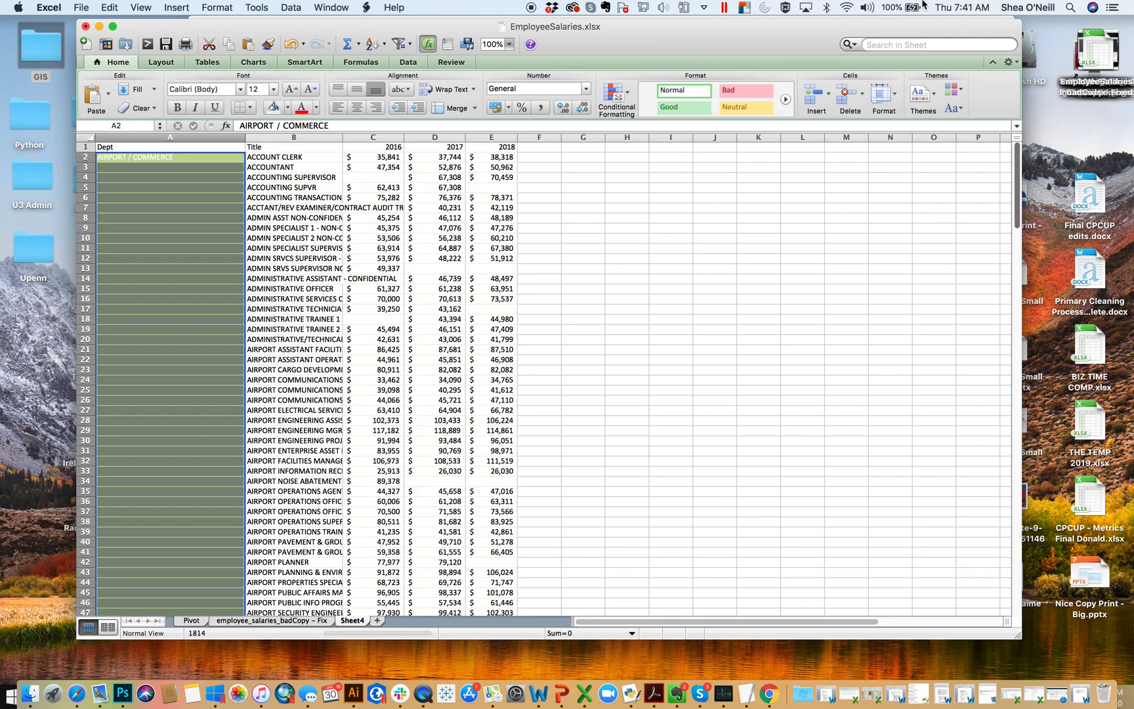
# - Narrow the selection to its blank cells using Go To Special with the Blanks option
pyautogui.click(110, 8)
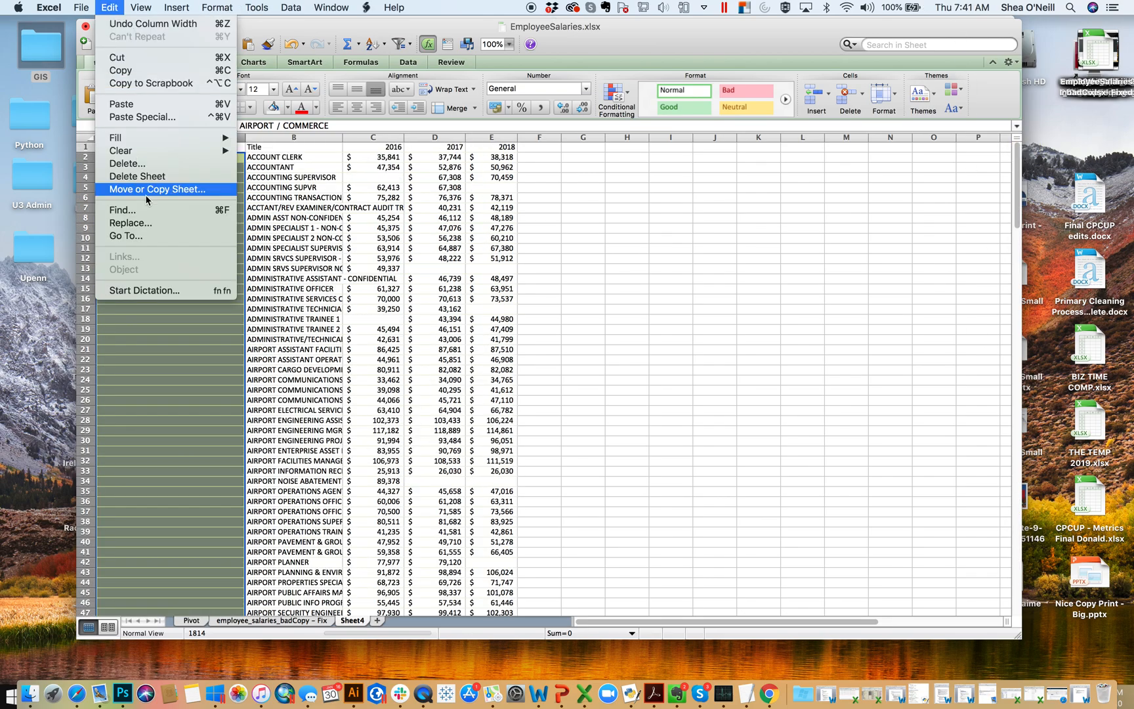
pyautogui.click(128, 237)
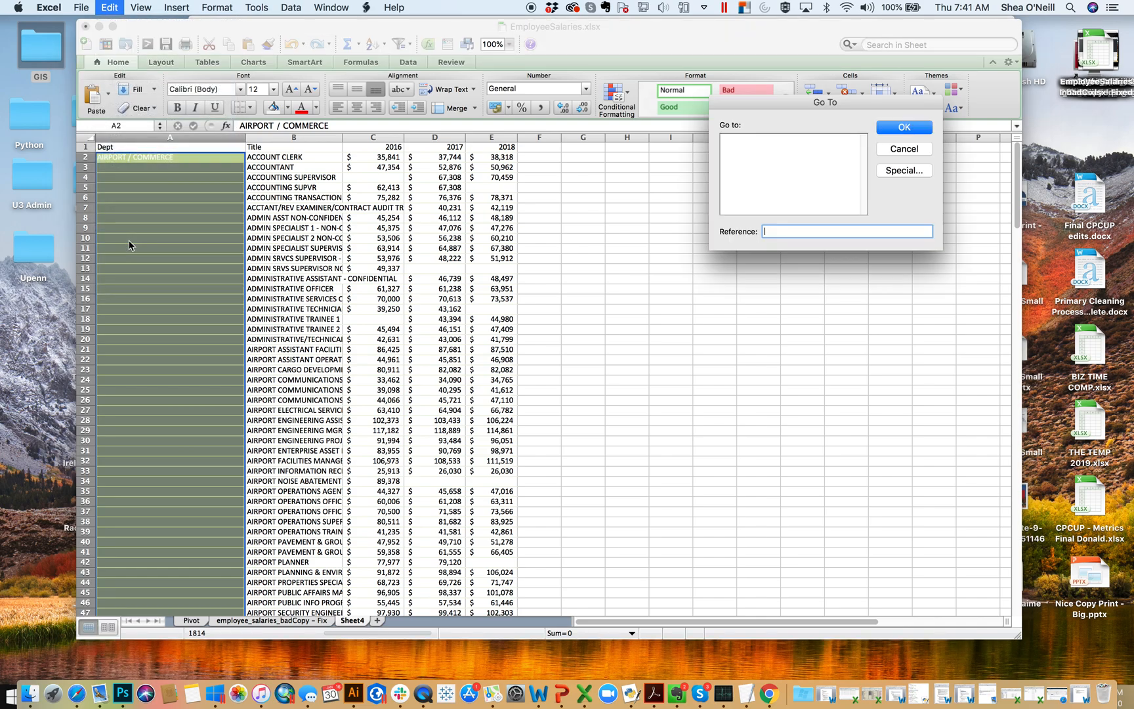
pyautogui.click(889, 170)
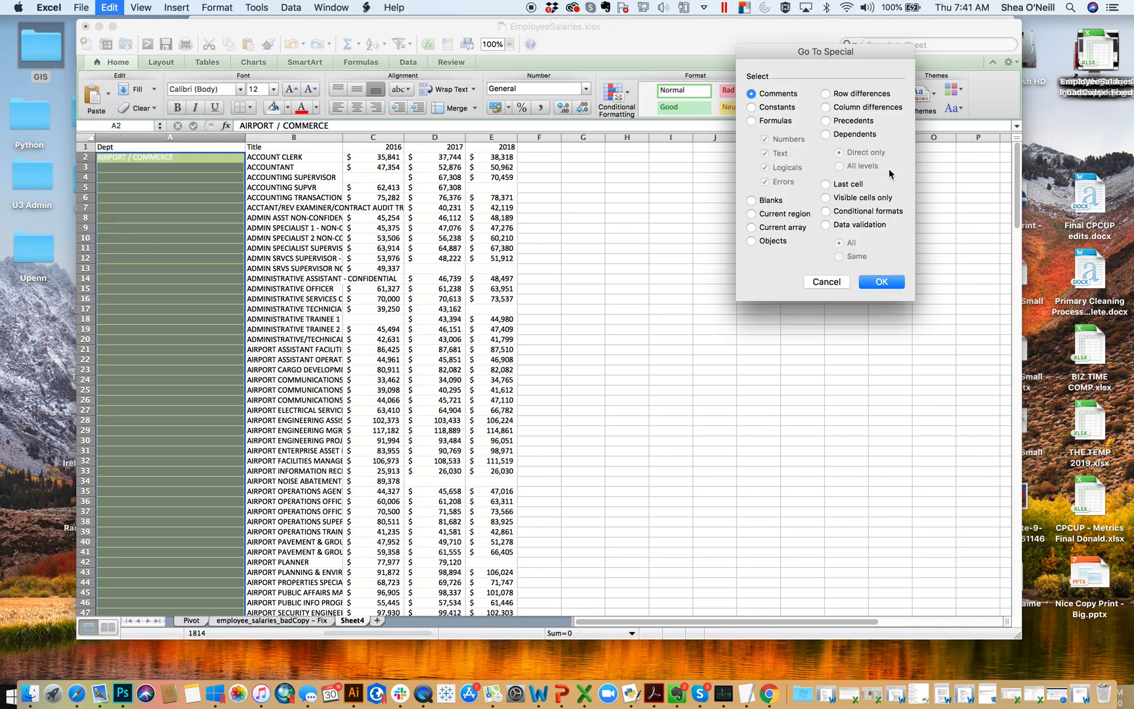
pyautogui.click(772, 200)
pyautogui.click(882, 282)
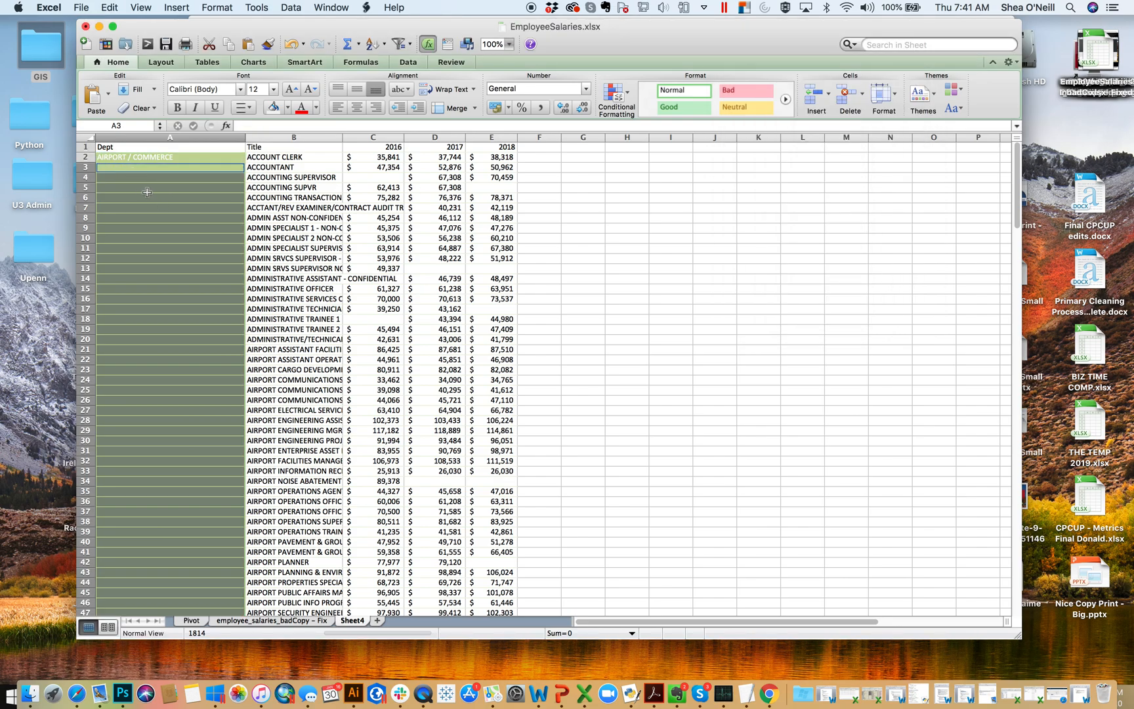
# - Fill all selected blank Dept cells with the formula =A2, repeating the department above, and check the filled rows
pyautogui.write('=')
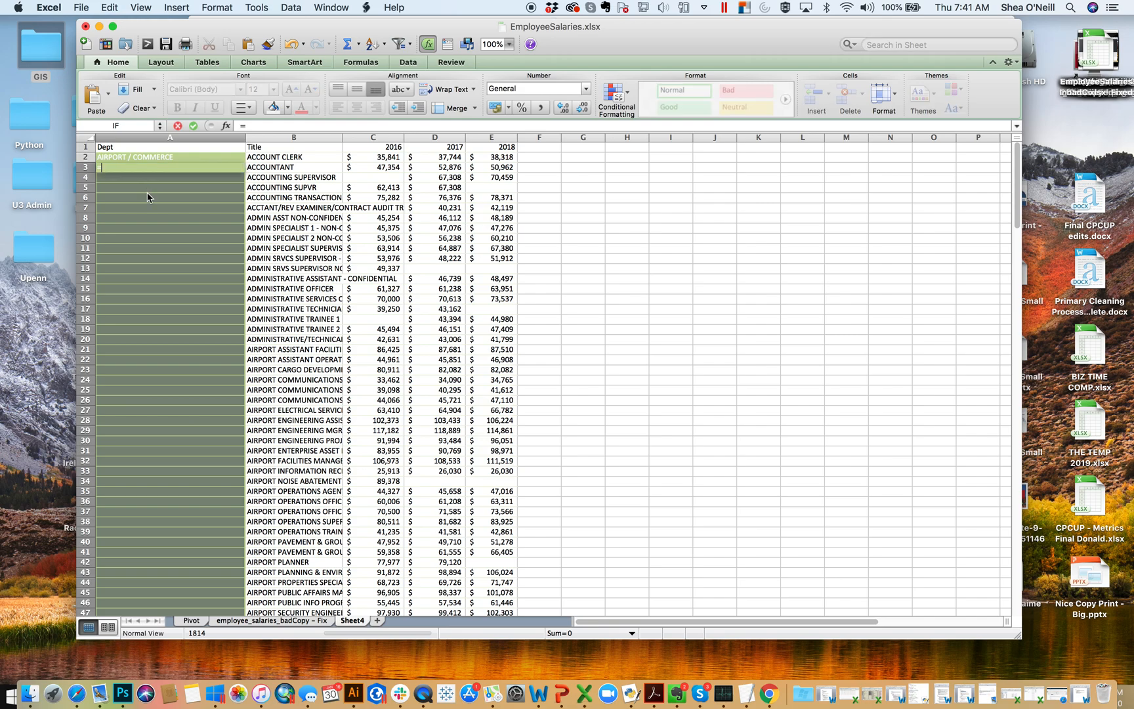
pyautogui.click(152, 157)
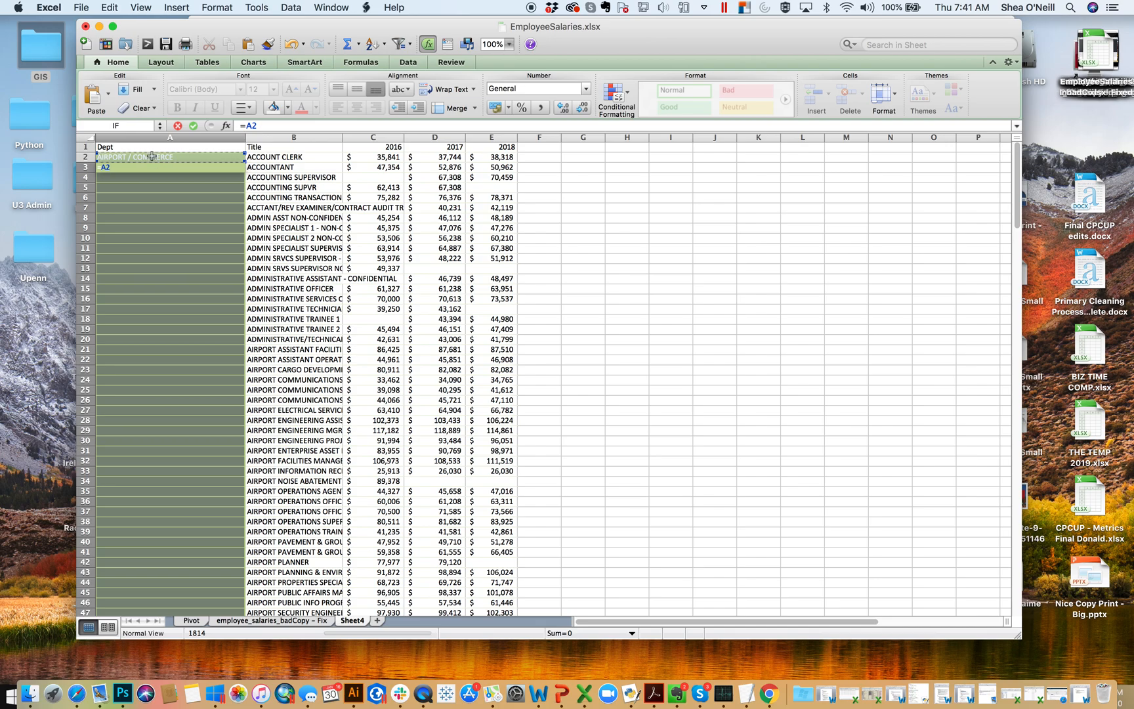
pyautogui.hotkey('ctrl', 'Return')
pyautogui.moveTo(1019, 159); pyautogui.dragTo(1015, 494)
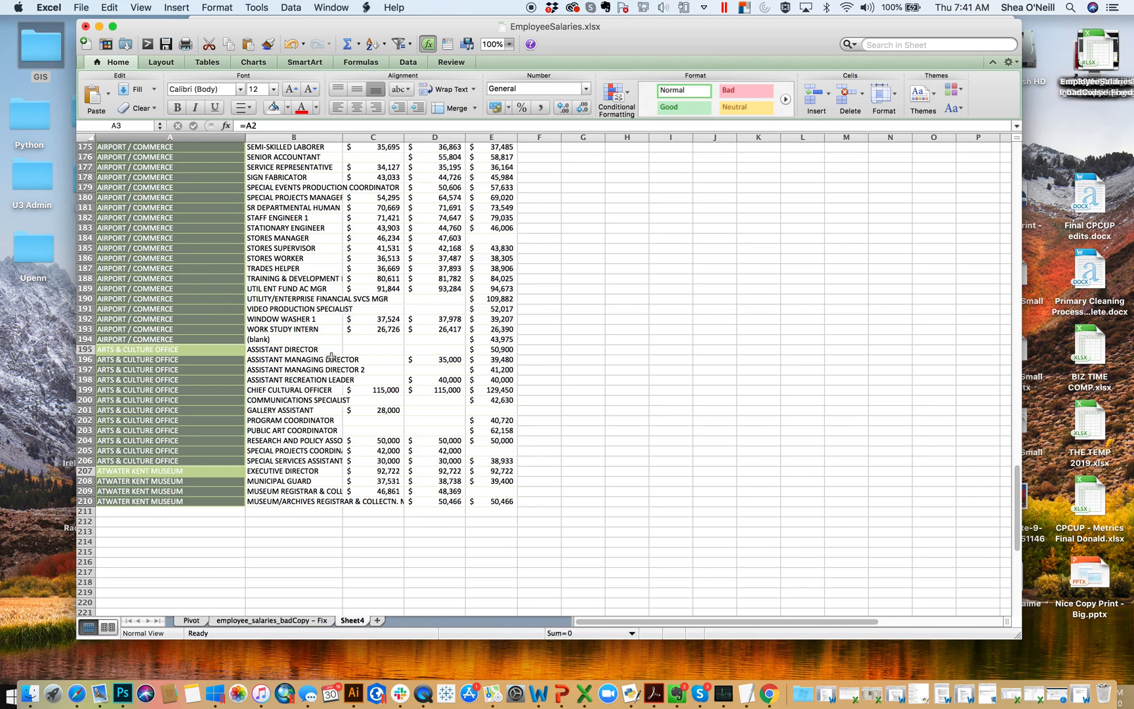
# - Replace the formulas in column A with their values by copying the column and pasting it over itself as values
pyautogui.click(610, 256)
pyautogui.click(203, 137)
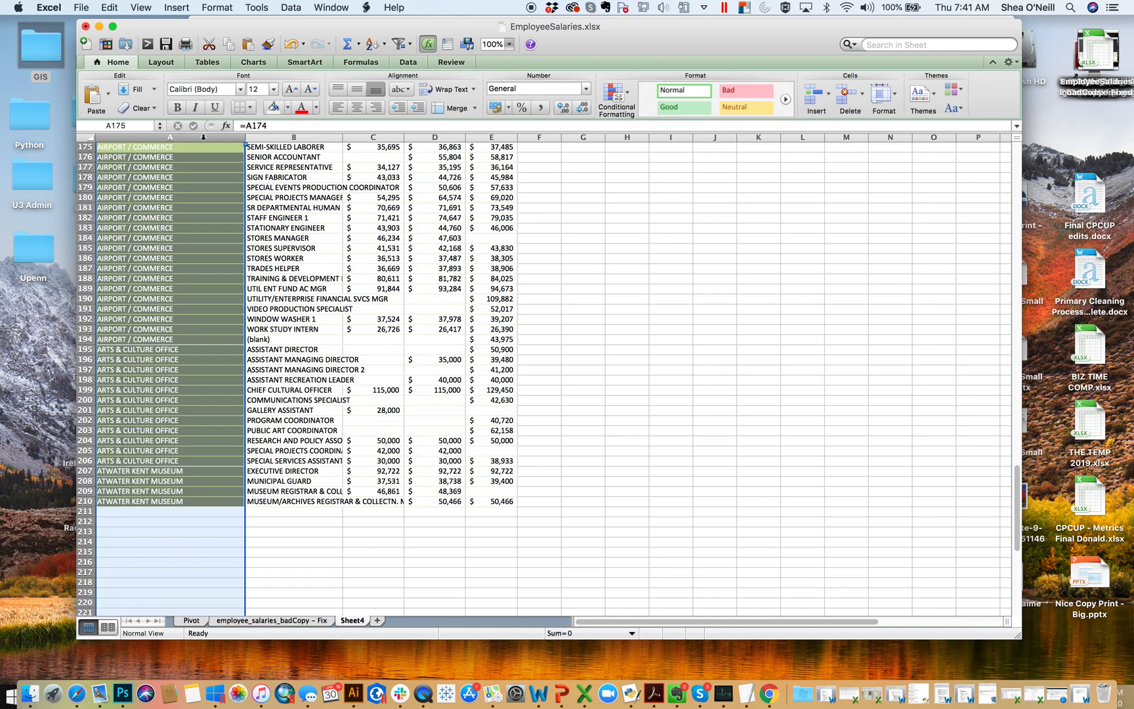
pyautogui.rightClick(203, 137)
pyautogui.click(228, 158)
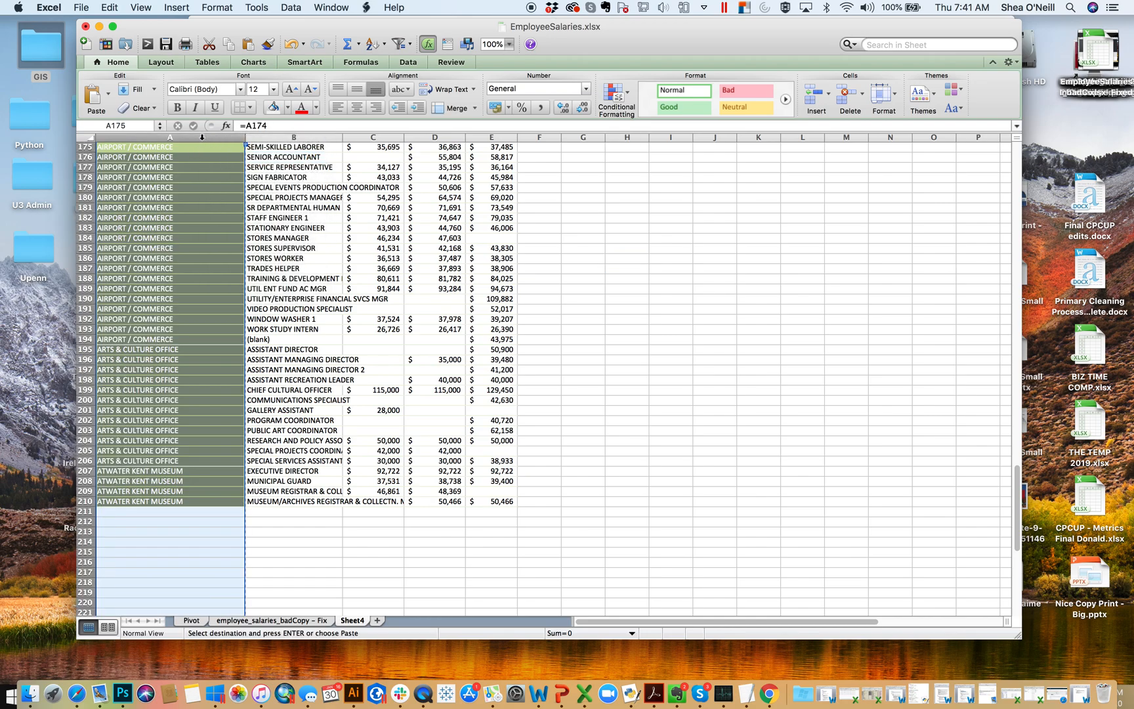
pyautogui.rightClick(202, 137)
pyautogui.click(260, 183)
pyautogui.click(202, 122)
pyautogui.click(348, 293)
pyautogui.scroll(20, 734, 224)
pyautogui.scroll(12, 734, 222)
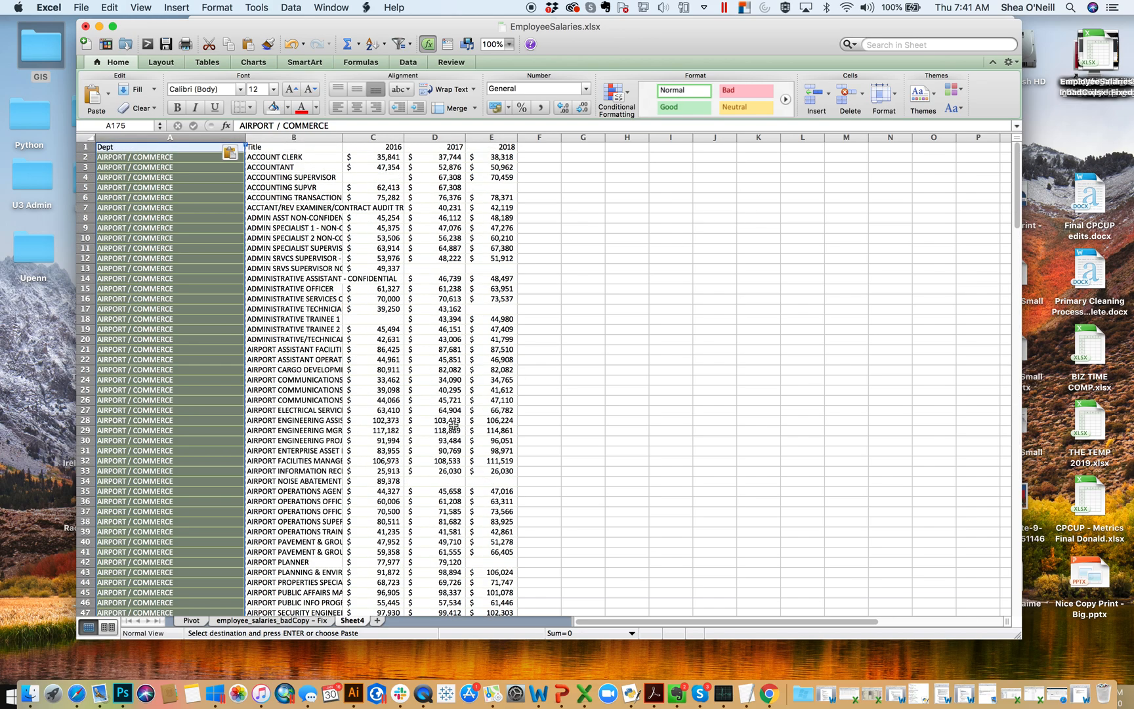
# - Show the employee_salaries_badCopy - Fix sheet
pyautogui.click(256, 621)
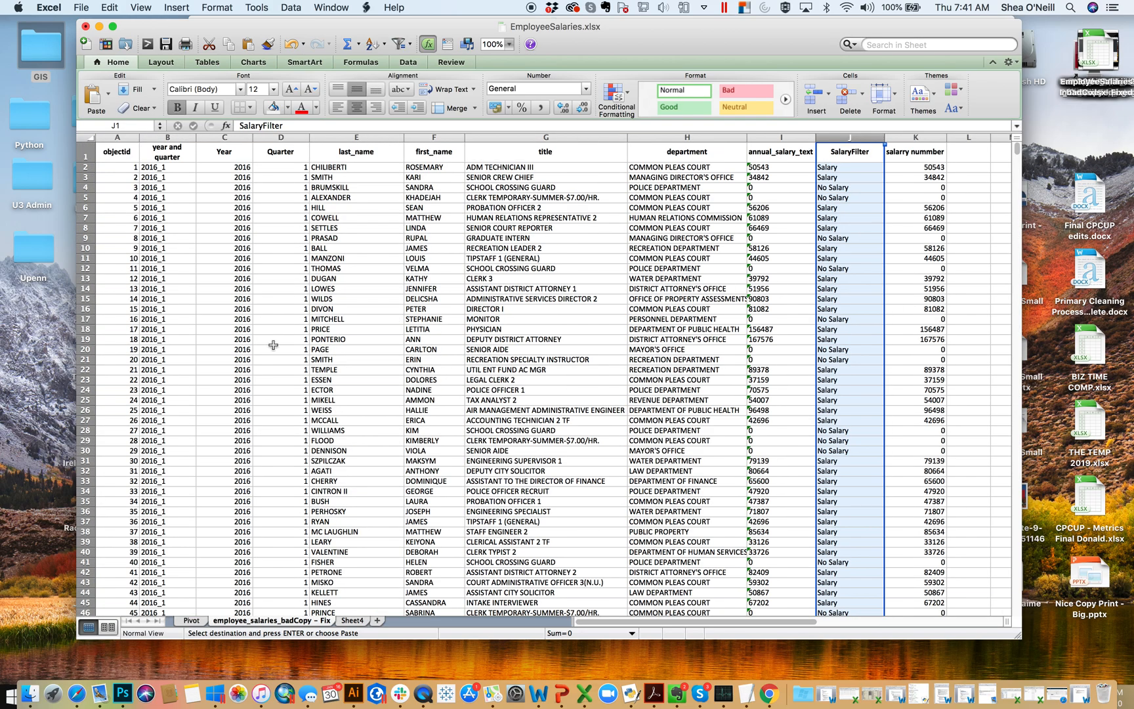